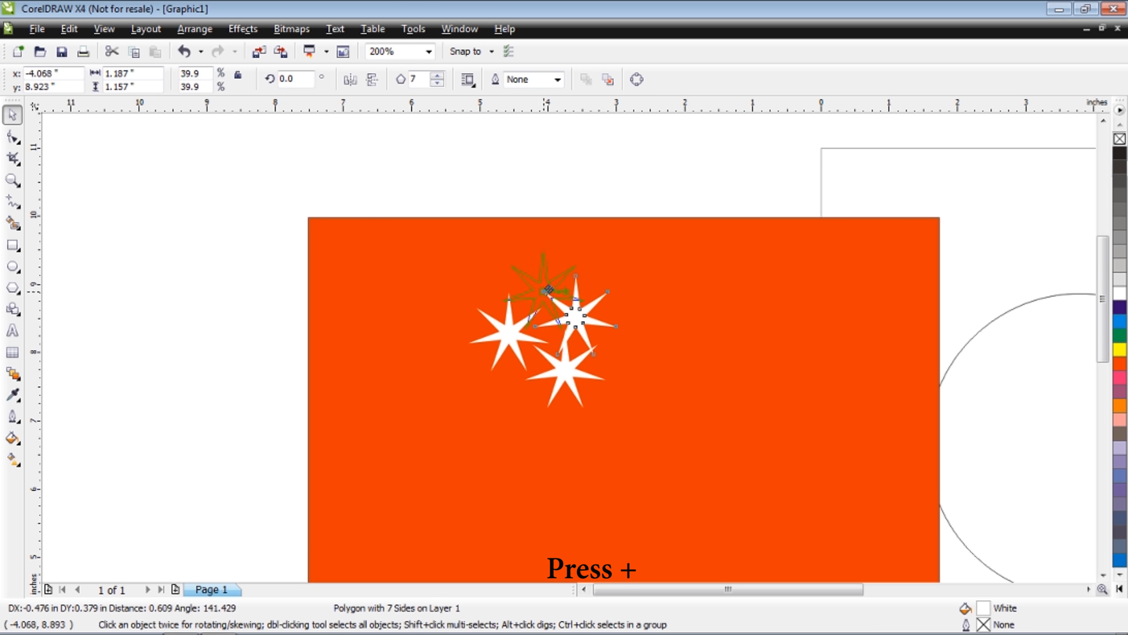
Duplicate the white seven-pointed star repeatedly and spread the copies over the upper and middle part of the orange rectangle.
{"action": "key", "text": "plus"}
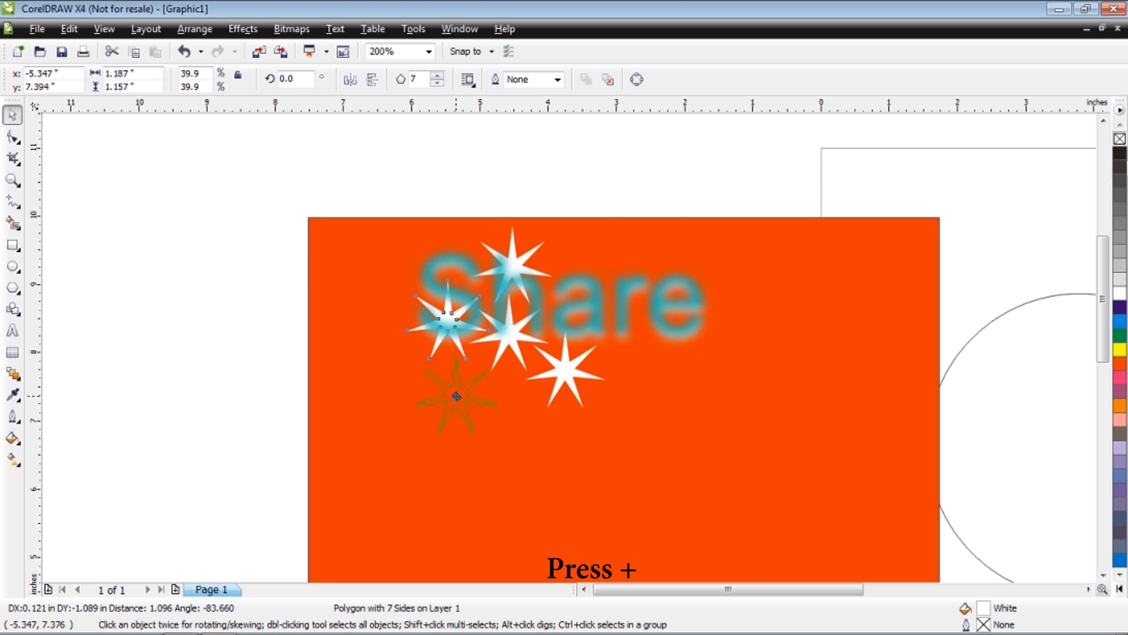
{"action": "key", "text": "plus"}
{"action": "key", "text": "plus"}
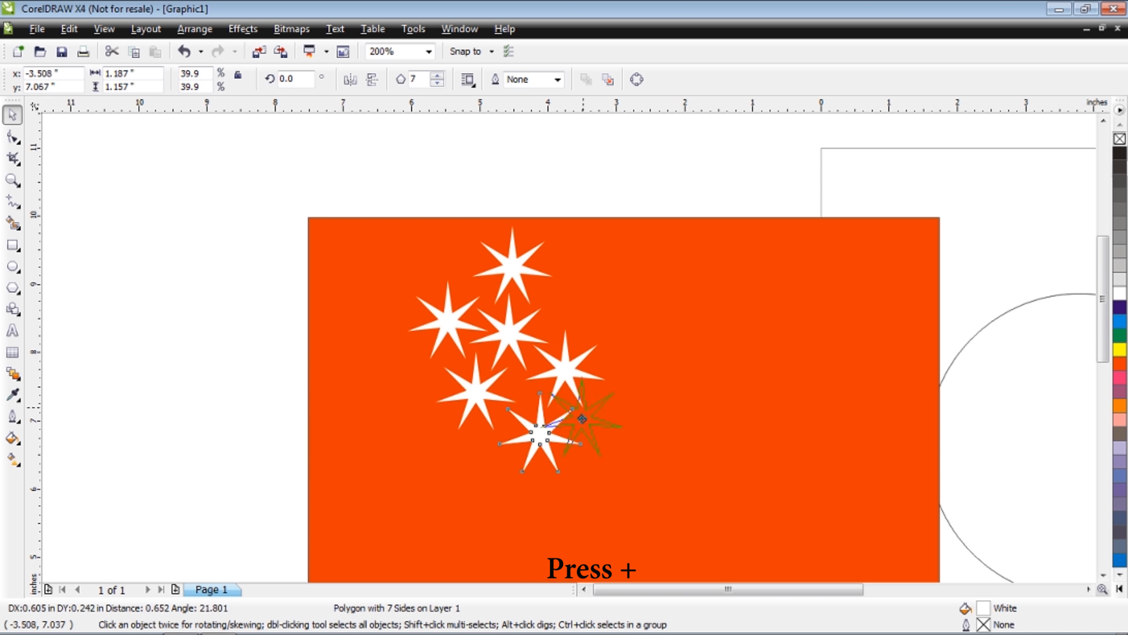
{"action": "left_click_drag", "start_coordinate": [631, 383], "coordinate": [631, 382]}
{"action": "key", "text": "plus"}
Place more full-size star copies along the right side and the lower edge of the star cluster.
{"action": "left_click_drag", "start_coordinate": [632, 383], "coordinate": [697, 427]}
{"action": "key", "text": "plus"}
{"action": "key", "text": "plus"}
{"action": "key", "text": "plus"}
{"action": "key", "text": "plus"}
{"action": "left_click_drag", "start_coordinate": [697, 427], "coordinate": [502, 479]}
{"action": "key", "text": "plus"}
{"action": "key", "text": "plus"}
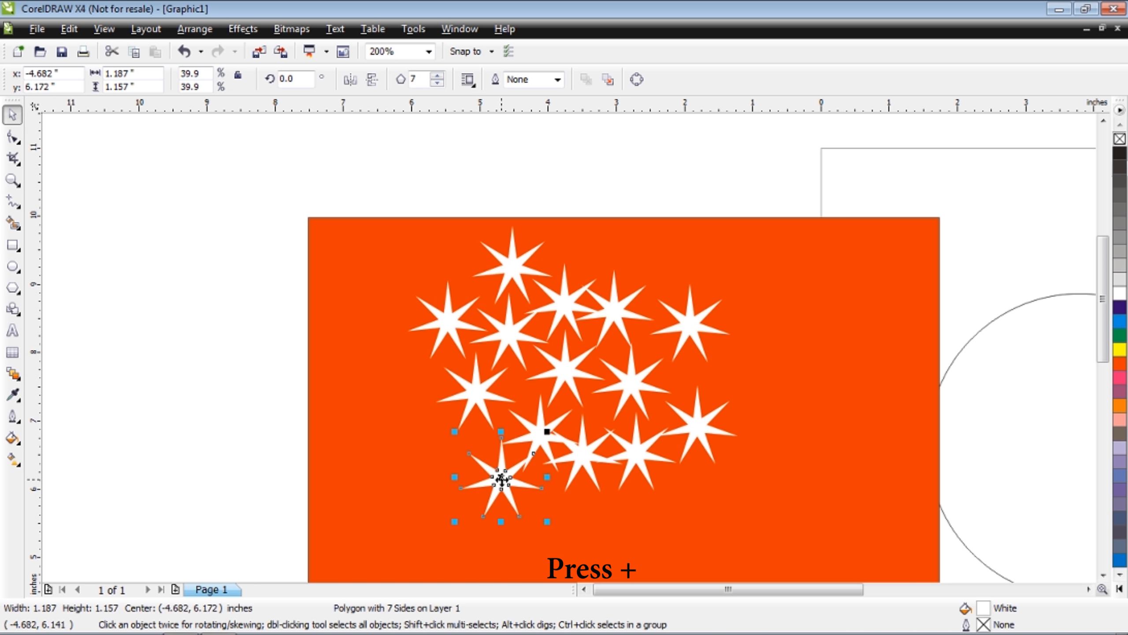
{"action": "left_click_drag", "start_coordinate": [442, 451], "coordinate": [441, 450]}
Shrink two central stars to about 0.76 and 0.81 inches wide and place a same-size copy beside each.
{"action": "left_click", "coordinate": [558, 374]}
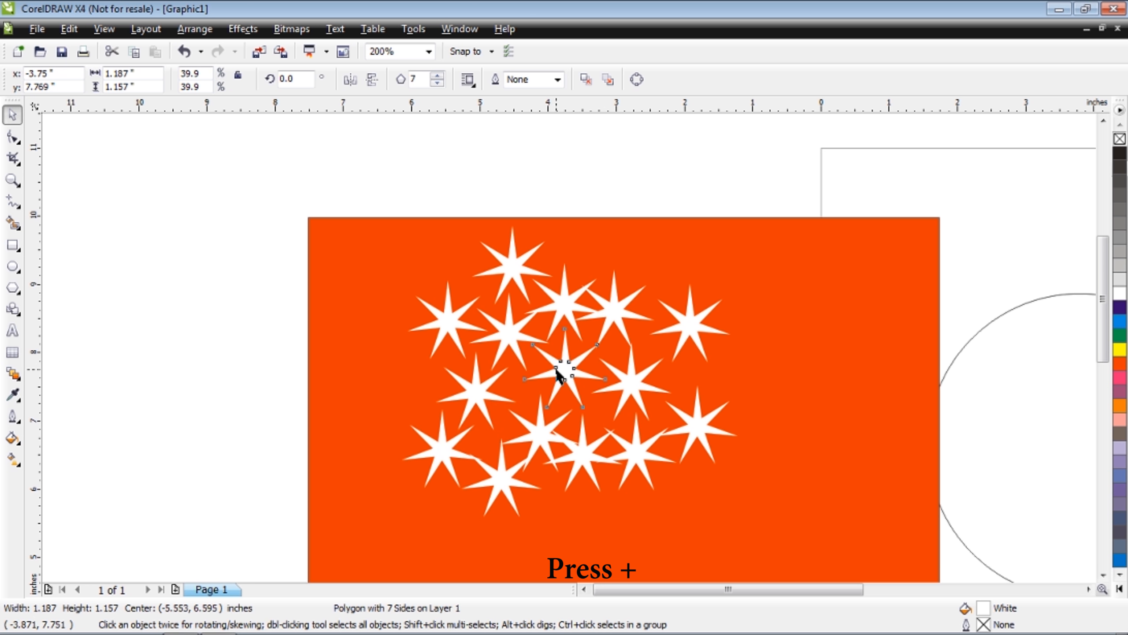
{"action": "left_click_drag", "start_coordinate": [613, 321], "coordinate": [590, 365]}
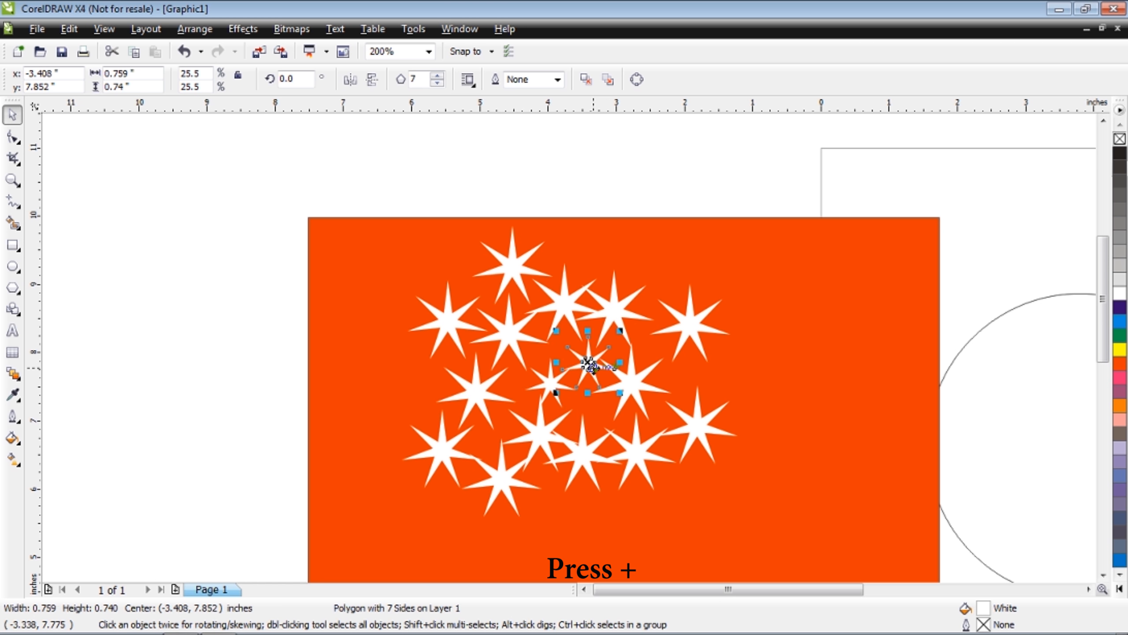
{"action": "left_click", "coordinate": [512, 332]}
{"action": "left_click_drag", "start_coordinate": [554, 282], "coordinate": [540, 340]}
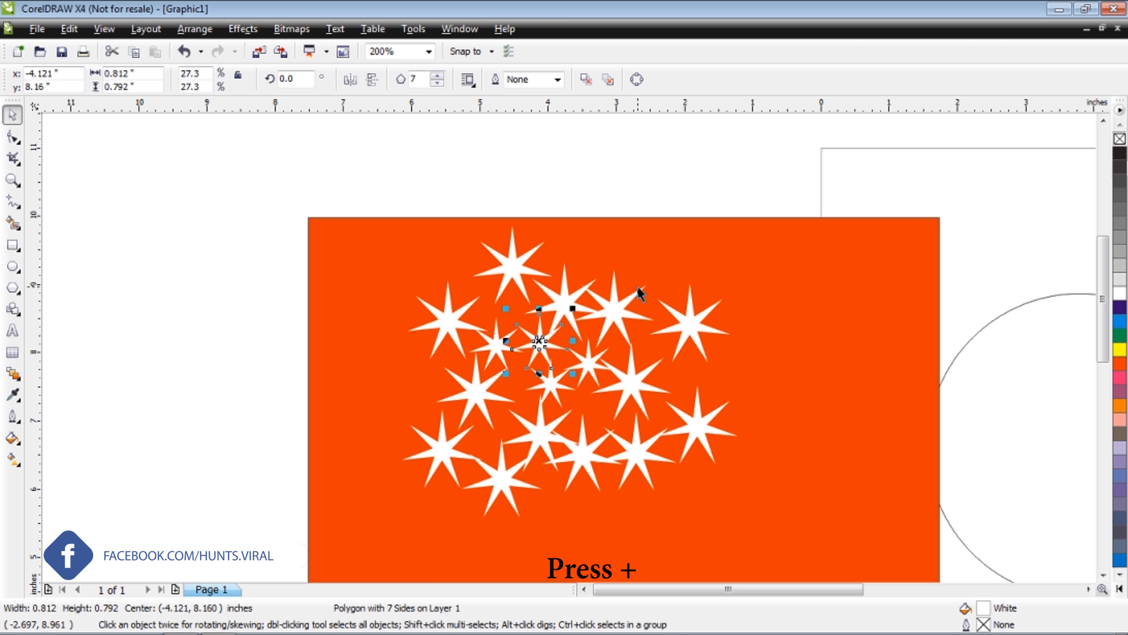
Shrink the upper-middle star and scale the star right of centre to about 0.95 inches wide.
{"action": "left_click", "coordinate": [567, 294]}
{"action": "mouse_move", "coordinate": [606, 267]}
{"action": "left_mouse_down"}
{"action": "mouse_move", "coordinate": [569, 301]}
{"action": "mouse_move", "coordinate": [600, 267]}
{"action": "left_mouse_up"}
{"action": "key", "text": "Delete"}
{"action": "left_click", "coordinate": [630, 381]}
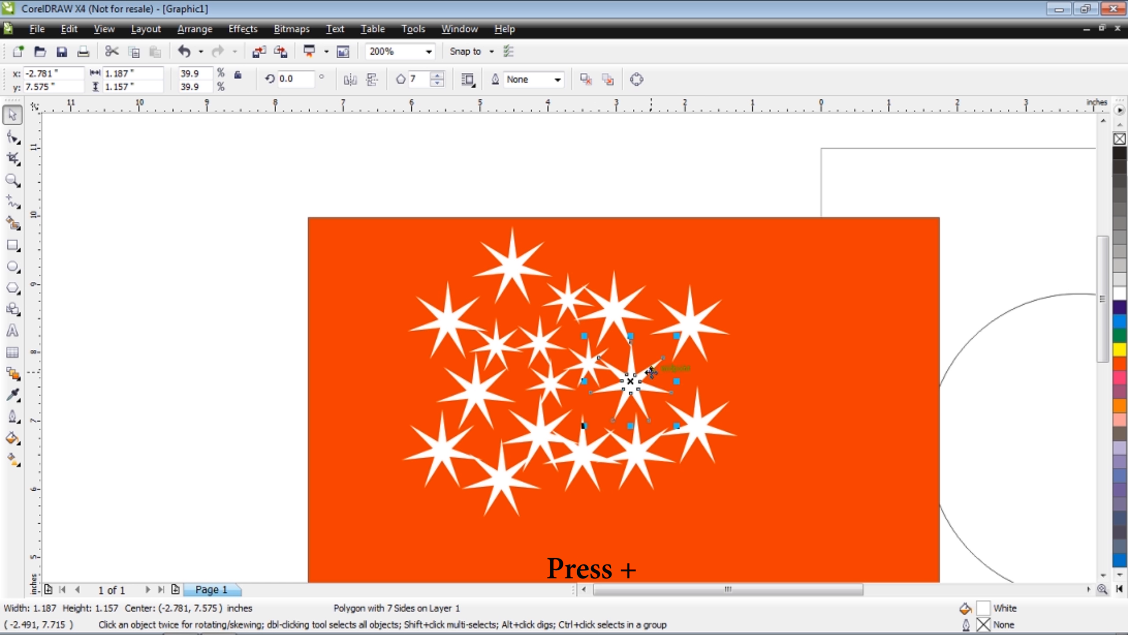
{"action": "left_click_drag", "start_coordinate": [674, 337], "coordinate": [647, 379]}
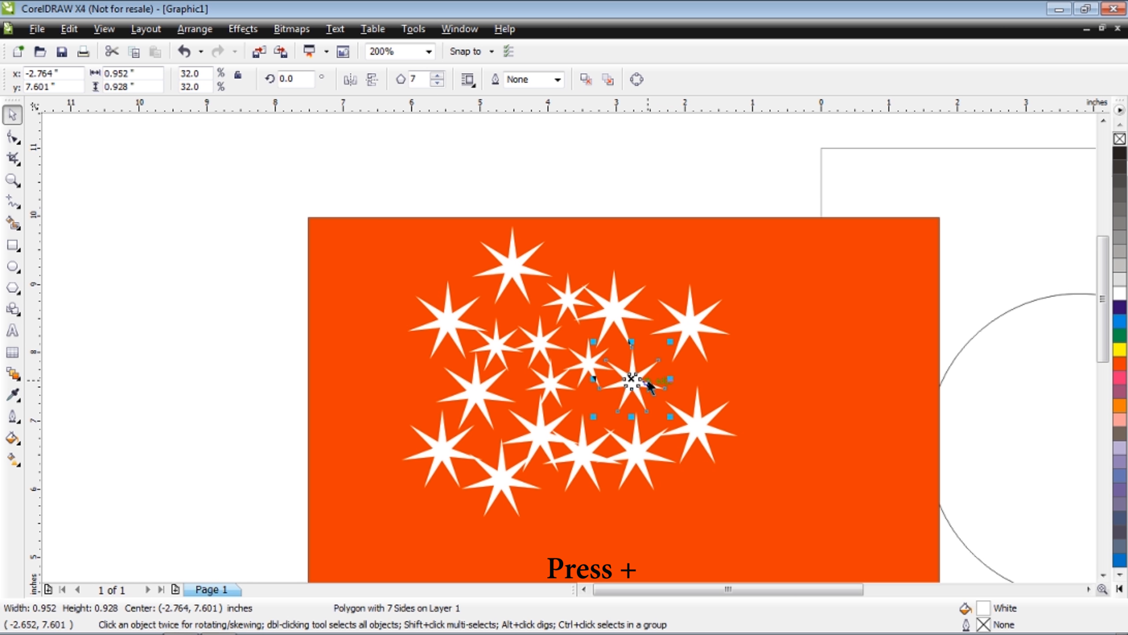
Duplicate the full-size star at the cluster's right edge and place copies at its far left, bottom, right and top right.
{"action": "left_click", "coordinate": [697, 426]}
{"action": "key", "text": "KP_Add"}
{"action": "left_click_drag", "start_coordinate": [702, 417], "coordinate": [428, 386]}
{"action": "key", "text": "KP_Add"}
{"action": "key", "text": "KP_Add"}
{"action": "left_click_drag", "start_coordinate": [663, 285], "coordinate": [663, 286]}
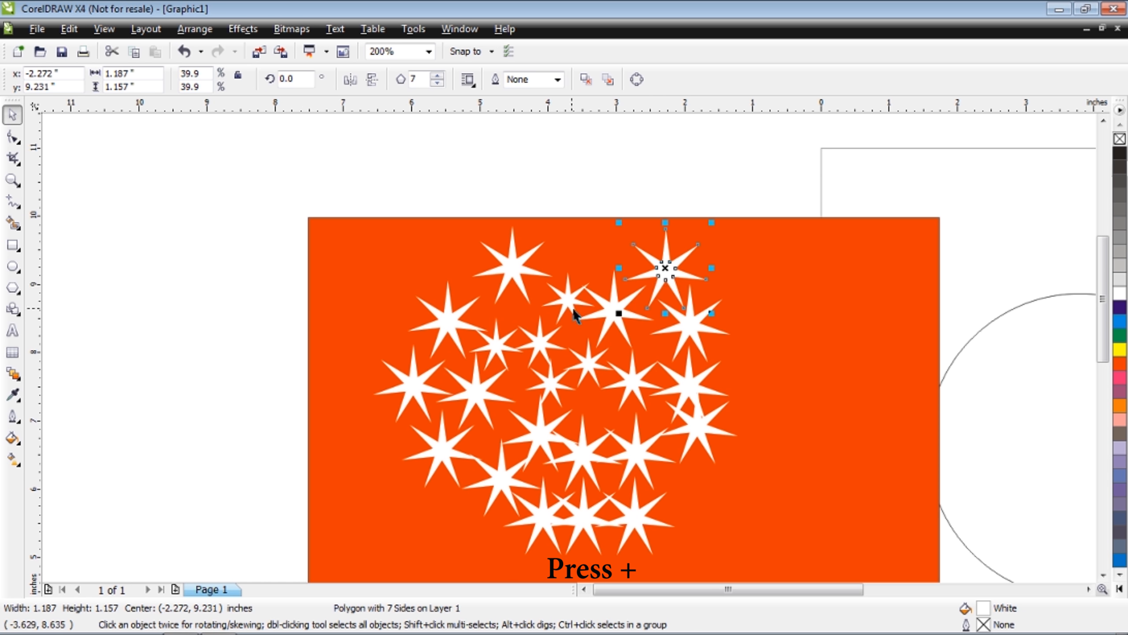
Enlarge the small upper-middle star to about 1.08 inches wide and shift it slightly left.
{"action": "left_click", "coordinate": [572, 308]}
{"action": "left_click_drag", "start_coordinate": [602, 266], "coordinate": [620, 247]}
{"action": "left_click_drag", "start_coordinate": [585, 287], "coordinate": [560, 302]}
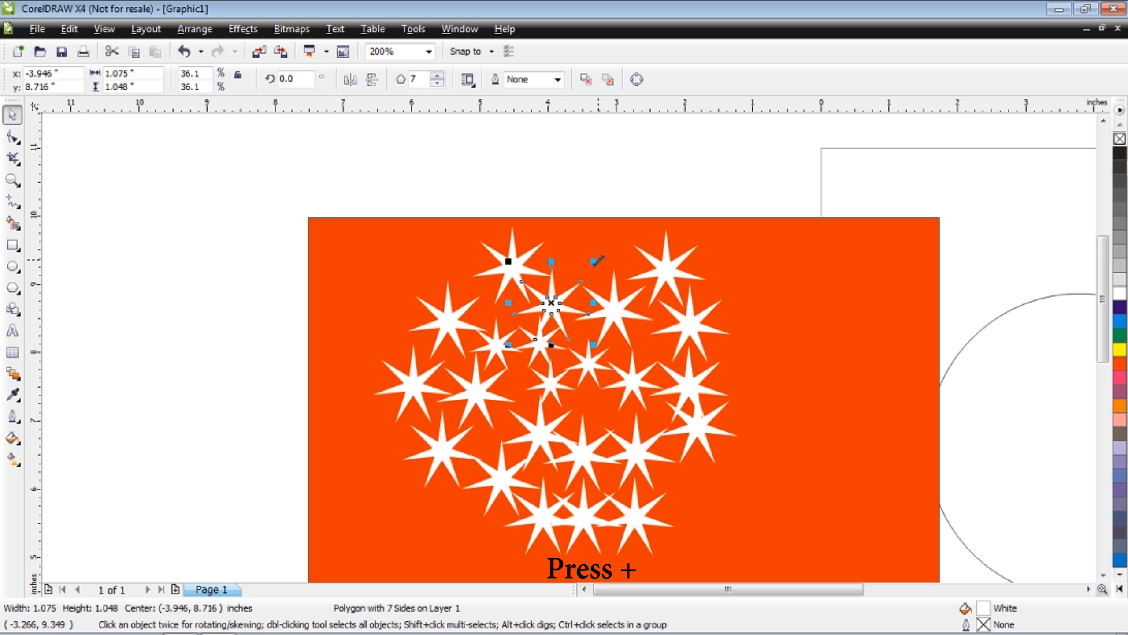
Fill the gaps with a copy of the top-right star at the top middle and a 0.95-inch star copy near the centre.
{"action": "left_click", "coordinate": [671, 262]}
{"action": "key", "text": "KP_Add"}
{"action": "left_click_drag", "start_coordinate": [671, 262], "coordinate": [593, 268]}
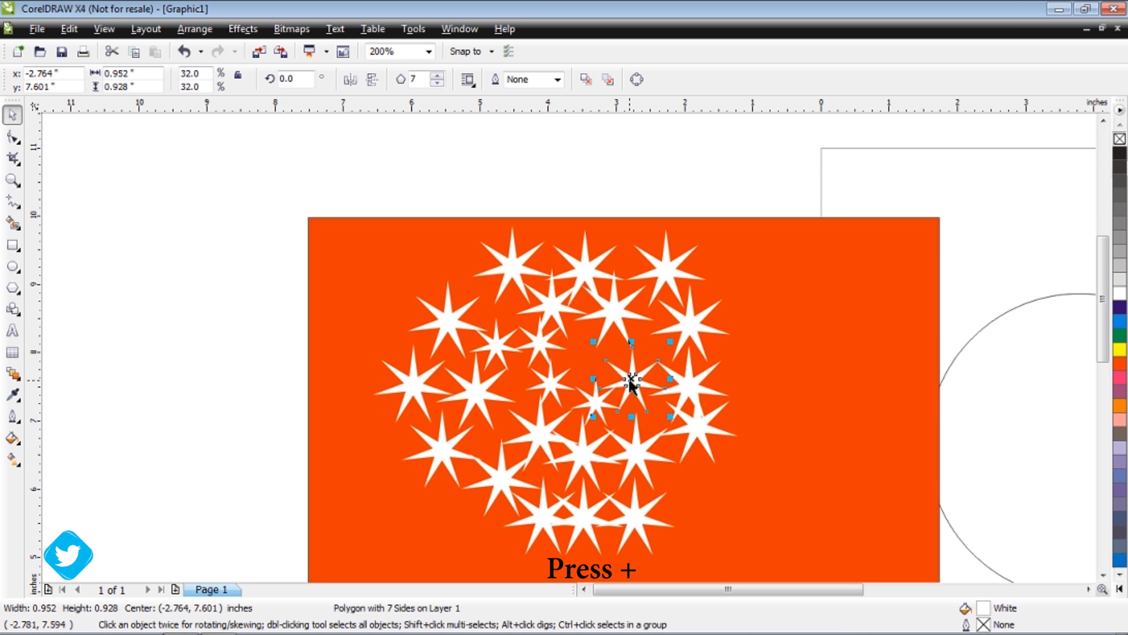
{"action": "left_click_drag", "start_coordinate": [628, 383], "coordinate": [592, 354]}
{"action": "key", "text": "Escape"}
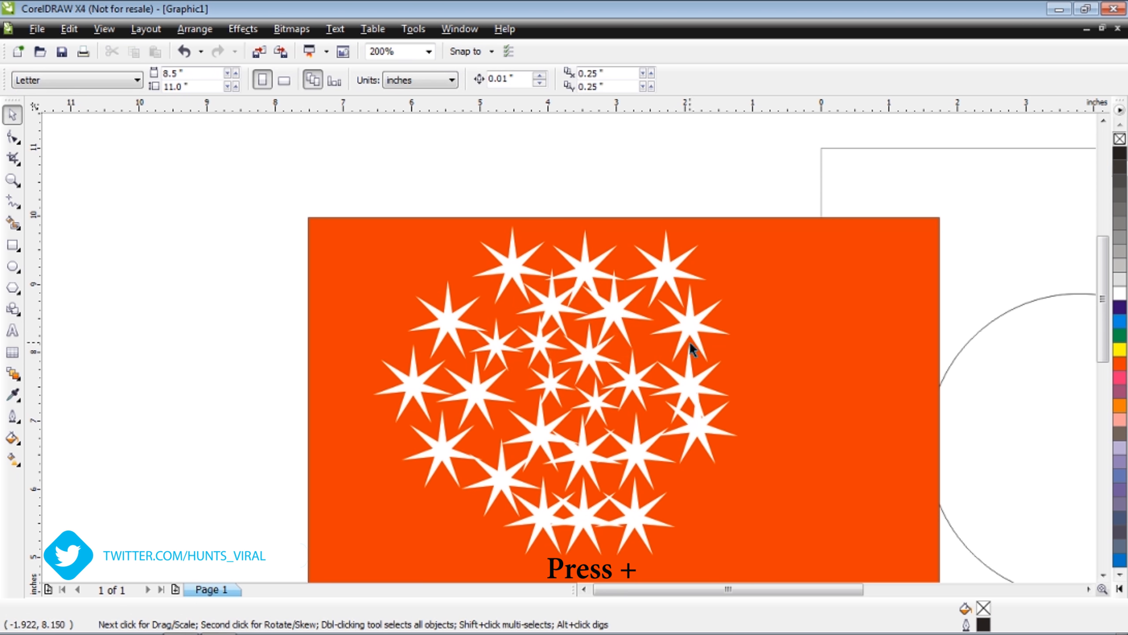
Duplicate the lower-right full-size star and place copies outside the cluster's right edge and at its lower corners.
{"action": "left_click", "coordinate": [698, 429]}
{"action": "key", "text": "KP_Add"}
{"action": "left_click_drag", "start_coordinate": [698, 428], "coordinate": [746, 321]}
{"action": "key", "text": "KP_Add"}
{"action": "key", "text": "KP_Add"}
{"action": "key", "text": "Escape"}
{"action": "scroll", "coordinate": [916, 288], "scroll_direction": "down", "scroll_amount": 1}
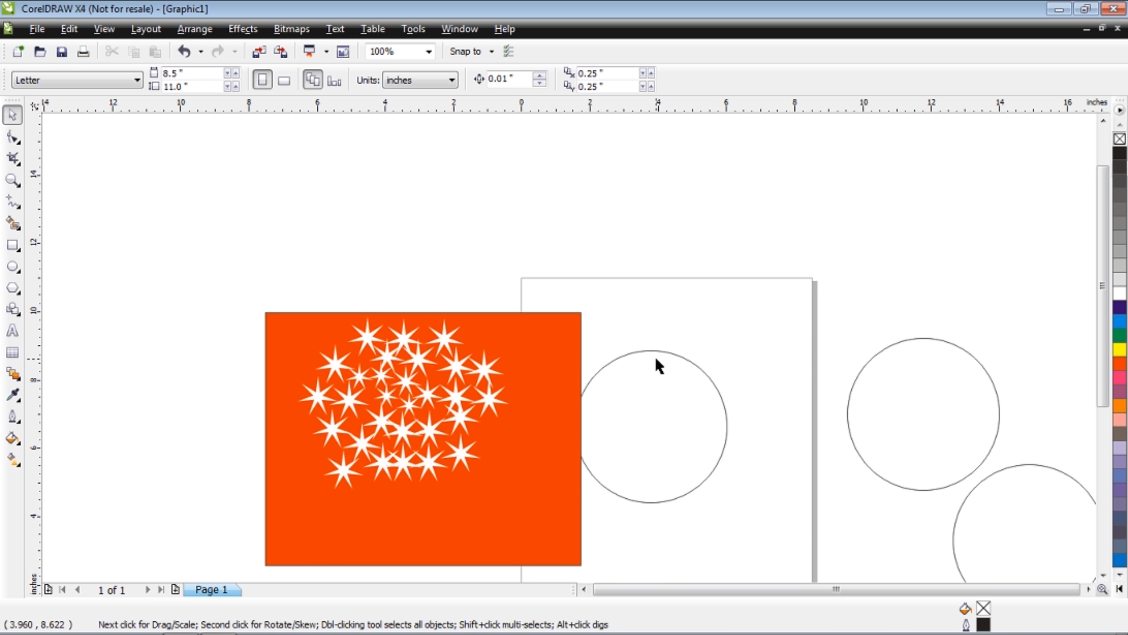
Select all the white stars on the orange rectangle and group them.
{"action": "left_click_drag", "start_coordinate": [256, 292], "coordinate": [547, 501]}
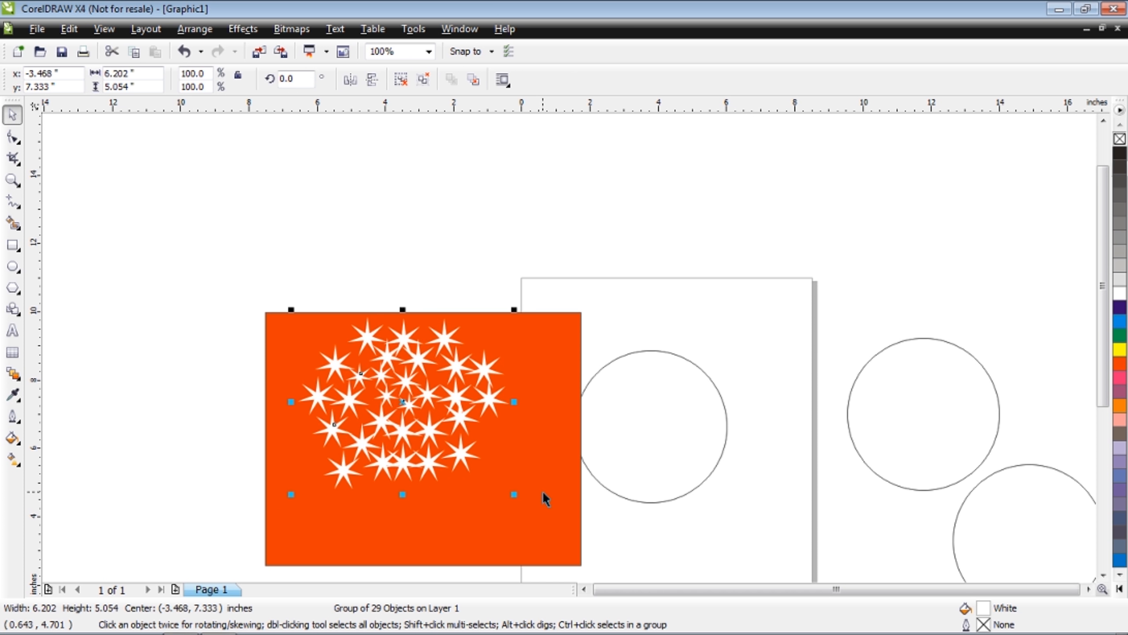
{"action": "key", "text": "Escape"}
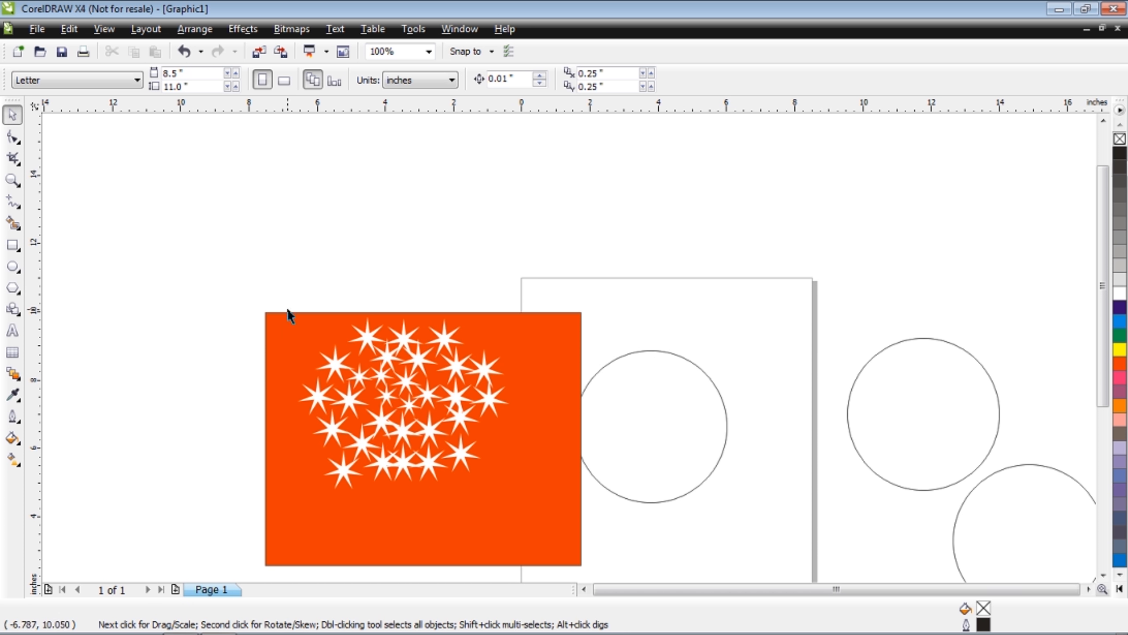
{"action": "left_click_drag", "start_coordinate": [241, 310], "coordinate": [544, 520]}
{"action": "right_click", "coordinate": [457, 393]}
{"action": "left_click", "coordinate": [541, 102]}
{"action": "left_click", "coordinate": [248, 296]}
{"action": "left_click_drag", "start_coordinate": [251, 302], "coordinate": [524, 502]}
{"action": "right_click", "coordinate": [441, 371]}
{"action": "left_click", "coordinate": [567, 204]}
Move the circle from the page onto the star cluster and nudge its centre to about X -3.63, Y 7.39 inches.
{"action": "left_click_drag", "start_coordinate": [682, 358], "coordinate": [435, 333]}
{"action": "scroll", "coordinate": [412, 363], "scroll_direction": "up", "scroll_amount": 1}
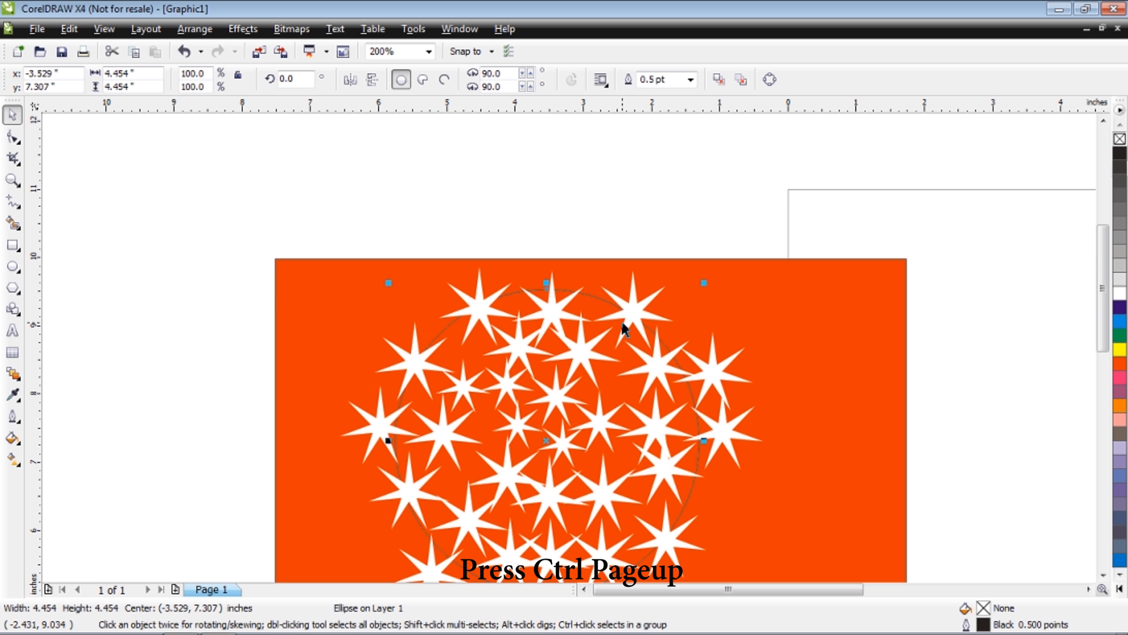
{"action": "scroll", "coordinate": [562, 391], "scroll_direction": "down", "scroll_amount": 1}
{"action": "scroll", "coordinate": [569, 351], "scroll_direction": "up", "scroll_amount": 1}
{"action": "key", "text": "Left"}
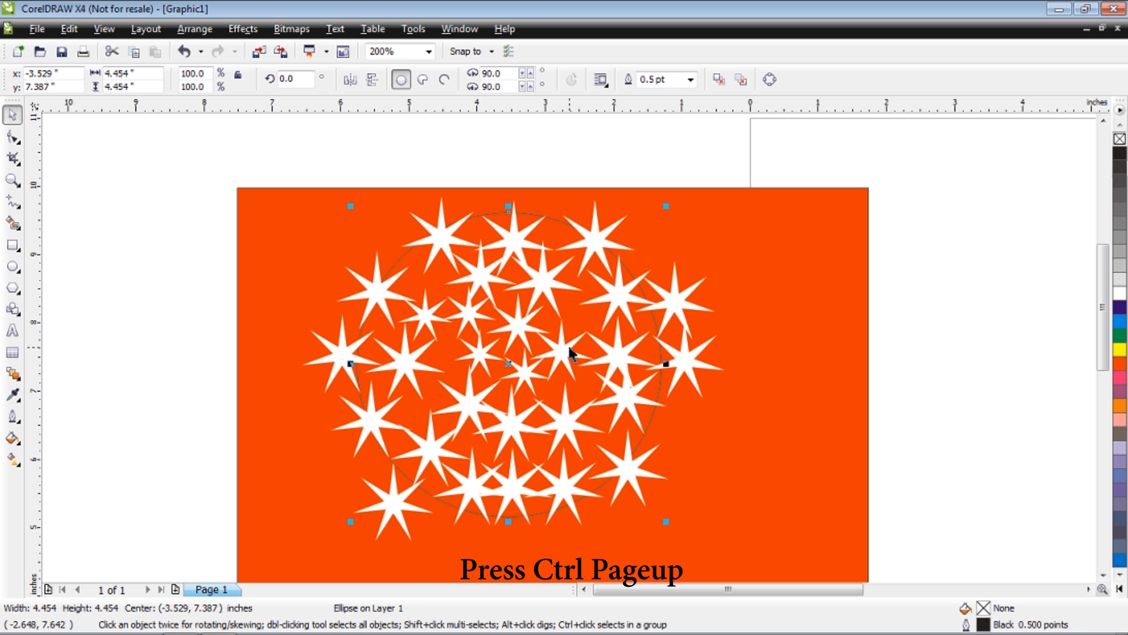
{"action": "key", "text": "Up"}
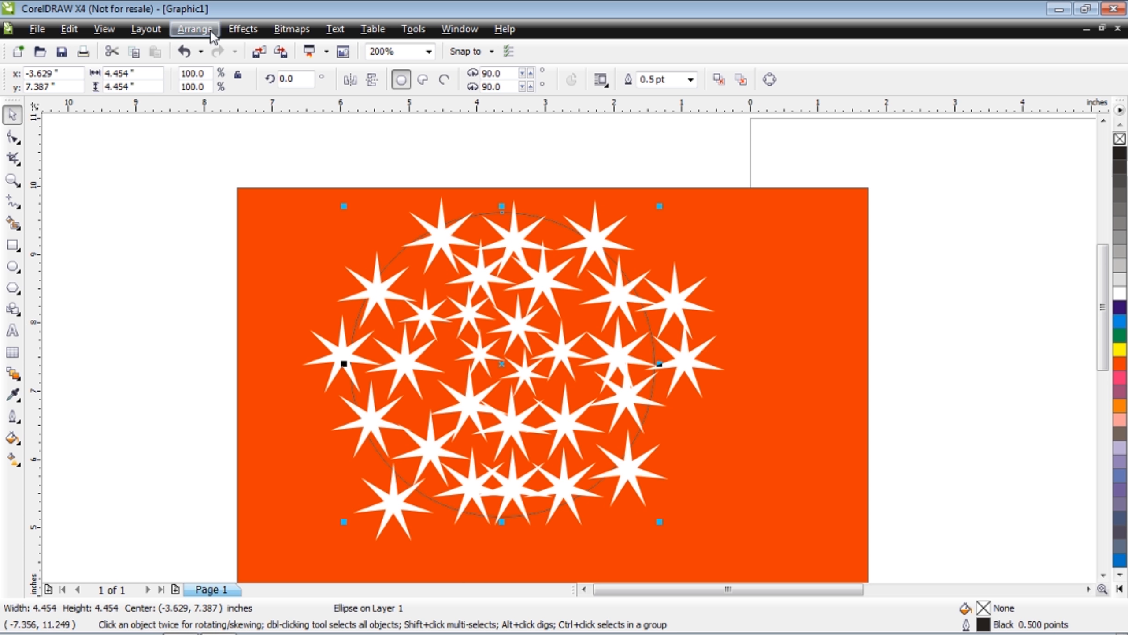
Apply a Fish Eye lens with a 100% rate to the circle over the stars.
{"action": "left_click", "coordinate": [242, 29]}
{"action": "left_click", "coordinate": [287, 219]}
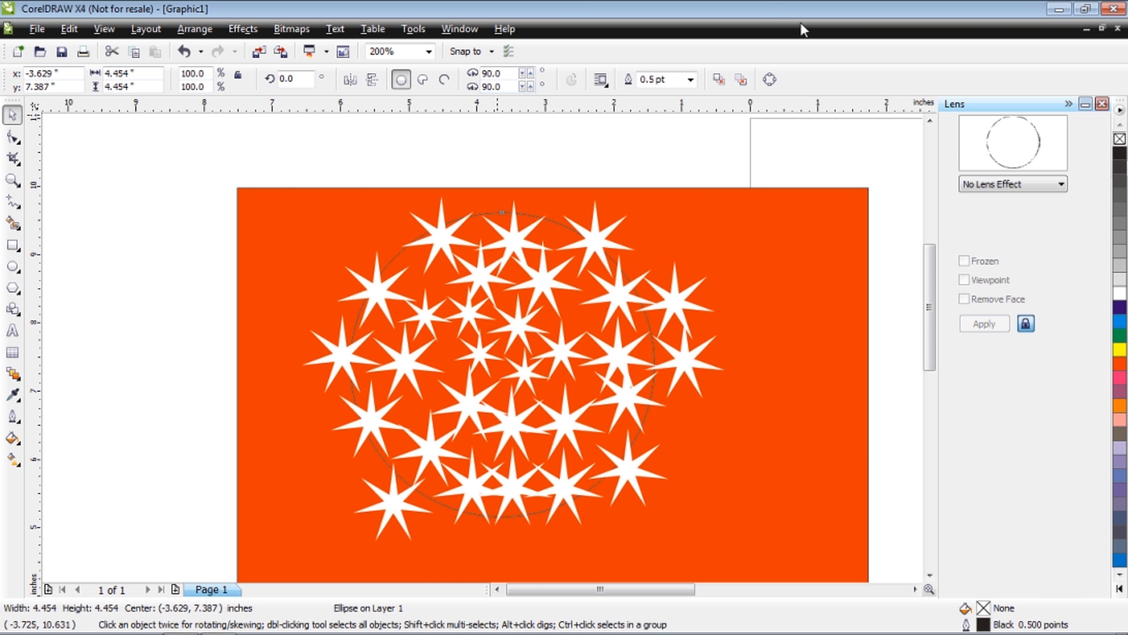
{"action": "left_click", "coordinate": [1009, 186]}
{"action": "left_click", "coordinate": [990, 258]}
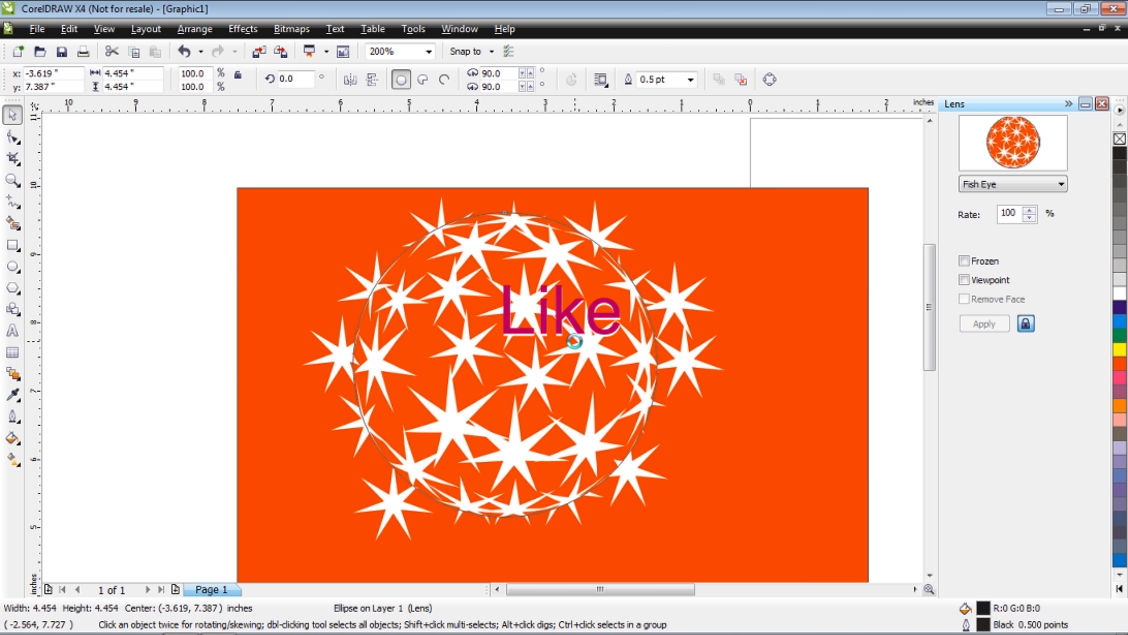
Nudge the fish-eye circle left and partly back right to adjust which stars it distorts.
{"action": "left_click_drag", "start_coordinate": [564, 340], "coordinate": [576, 341]}
{"action": "key", "text": "Left"}
{"action": "key", "text": "Left"}
{"action": "key", "text": "Left"}
{"action": "key", "text": "Left"}
{"action": "key", "text": "Left"}
{"action": "key", "text": "Left"}
{"action": "key", "text": "Left"}
{"action": "key", "text": "Left"}
{"action": "key", "text": "Left"}
{"action": "key", "text": "Left"}
{"action": "key", "text": "Left"}
{"action": "key", "text": "Left"}
{"action": "key", "text": "Left"}
{"action": "key", "text": "Left"}
{"action": "key", "text": "Left"}
{"action": "key", "text": "Left"}
{"action": "key", "text": "Left"}
{"action": "key", "text": "Left"}
{"action": "key", "text": "Left"}
{"action": "key", "text": "Left"}
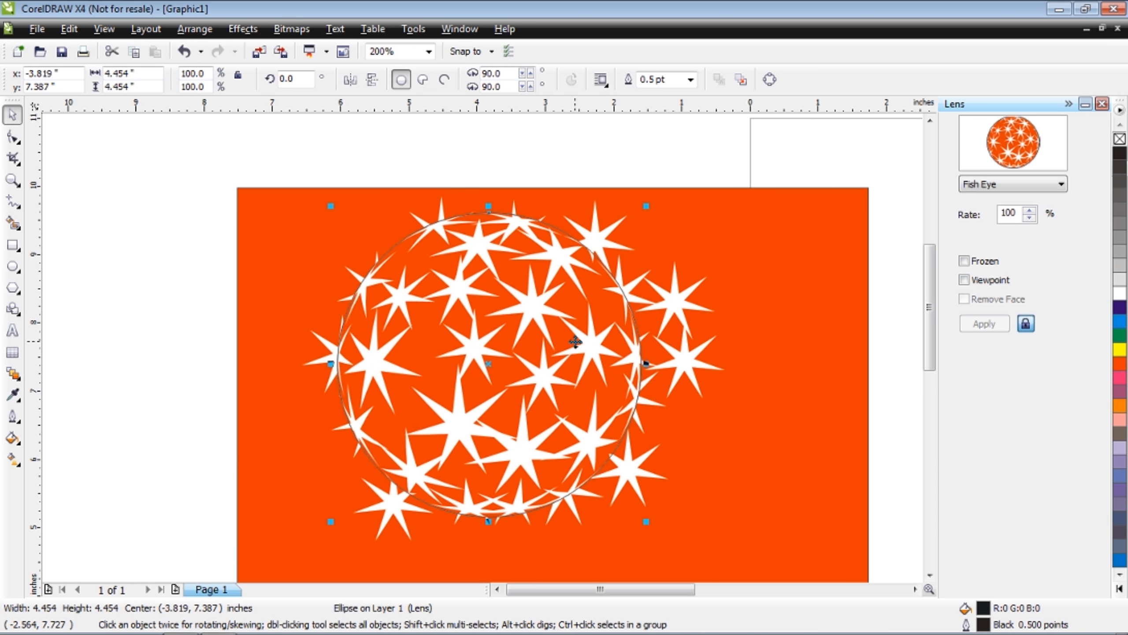
{"action": "key", "text": "Right"}
{"action": "key", "text": "Right"}
{"action": "key", "text": "Right"}
{"action": "key", "text": "Right"}
{"action": "key", "text": "Right"}
{"action": "key", "text": "Right"}
{"action": "key", "text": "Right"}
{"action": "key", "text": "Right"}
{"action": "left_click", "coordinate": [783, 180]}
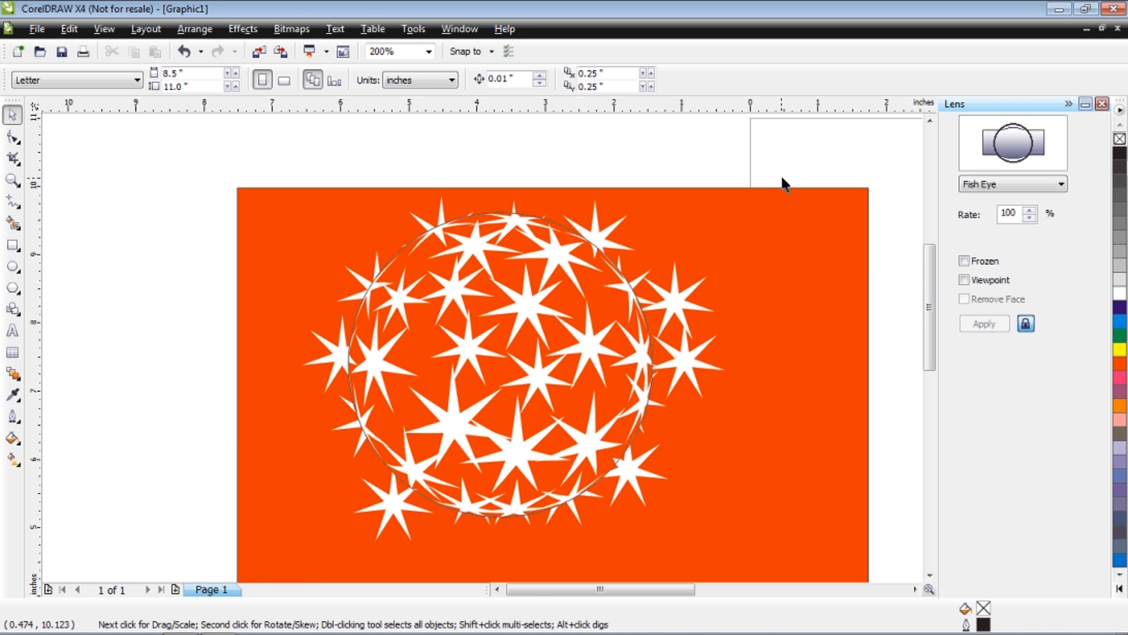
Freeze the fish-eye lens and move the star ball off the orange rectangle onto the page.
{"action": "left_click_drag", "start_coordinate": [536, 313], "coordinate": [278, 251]}
{"action": "scroll", "coordinate": [467, 285], "scroll_direction": "down", "scroll_amount": 1}
{"action": "left_click_drag", "start_coordinate": [370, 355], "coordinate": [784, 417]}
Delete the original stars from the orange rectangle and remove the star ball's outline.
{"action": "left_click_drag", "start_coordinate": [352, 282], "coordinate": [624, 514]}
{"action": "key", "text": "Delete"}
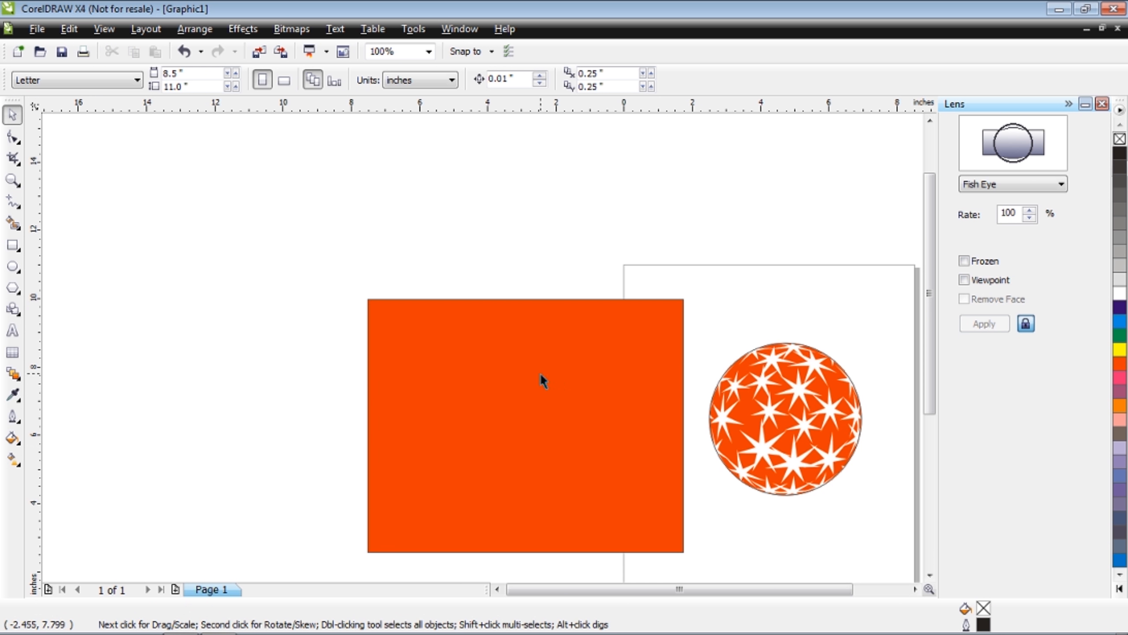
{"action": "left_click", "coordinate": [822, 440]}
{"action": "right_click", "coordinate": [1119, 139]}
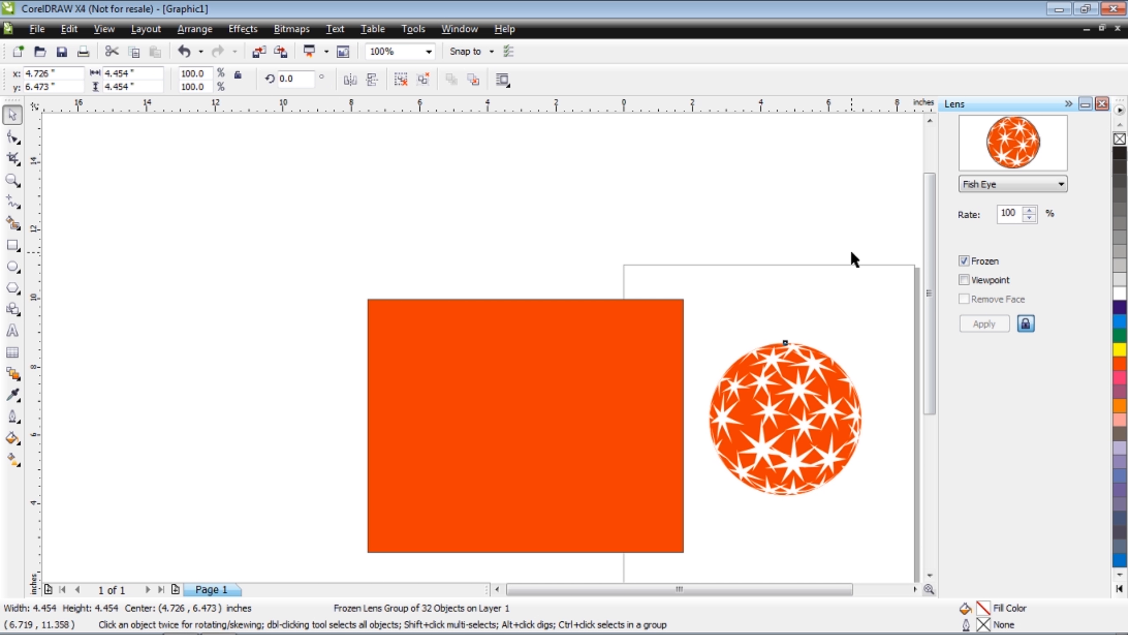
{"action": "left_click", "coordinate": [851, 257]}
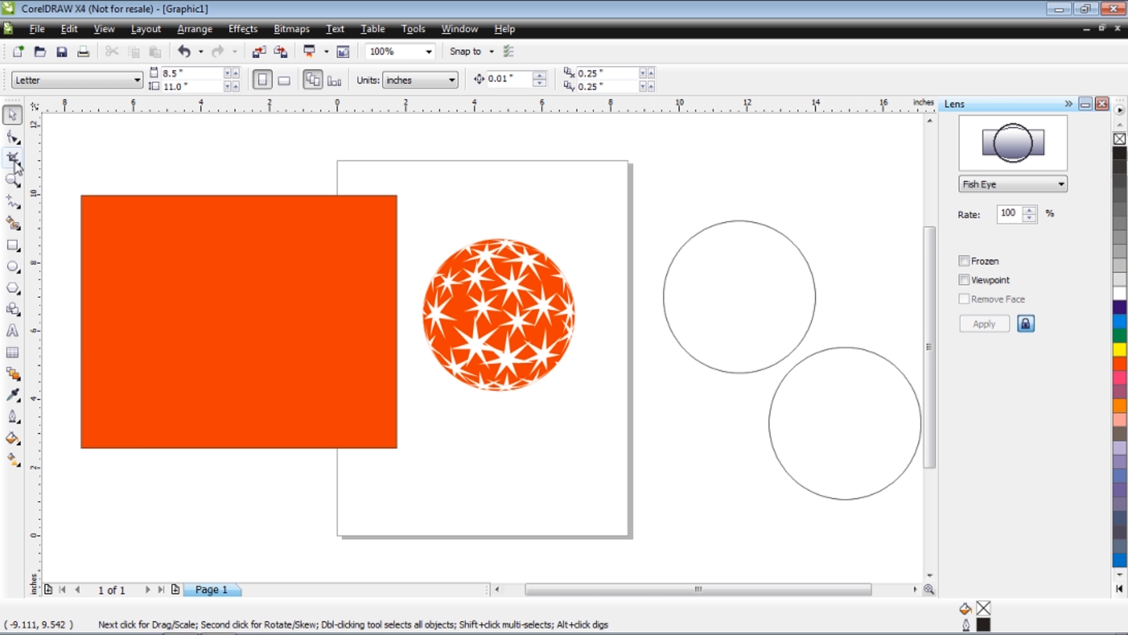
Unlock all objects and delete the orange rectangle.
{"action": "left_click", "coordinate": [146, 29]}
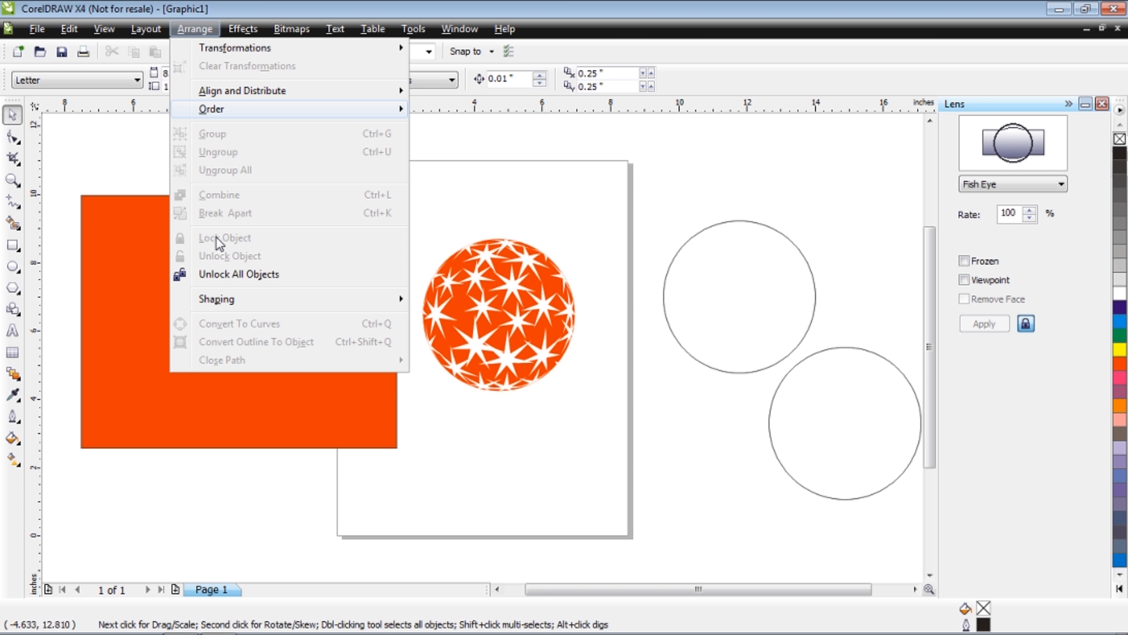
{"action": "left_click", "coordinate": [248, 269]}
{"action": "key", "text": "Delete"}
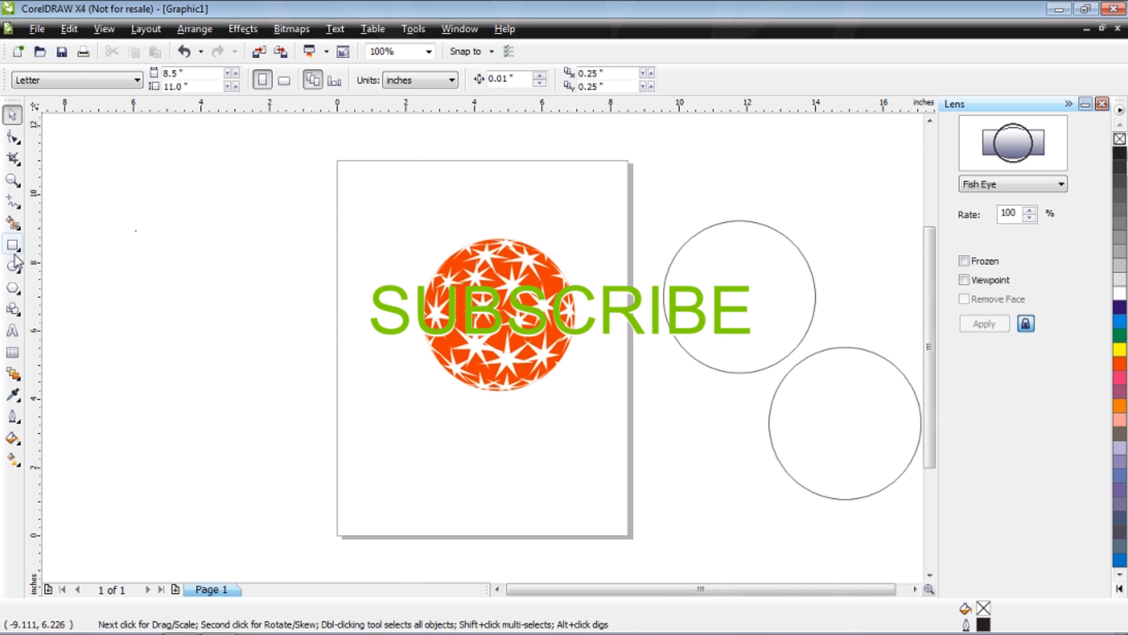
Draw a thin vertical rectangle about 0.19 inches wide and 9.9 inches high, left of the page.
{"action": "key", "text": "F6"}
{"action": "left_click_drag", "start_coordinate": [179, 188], "coordinate": [187, 524]}
Give the thin rectangle a linear fountain fill from black to pink with mid-point 40, and remove its outline.
{"action": "key", "text": "F11"}
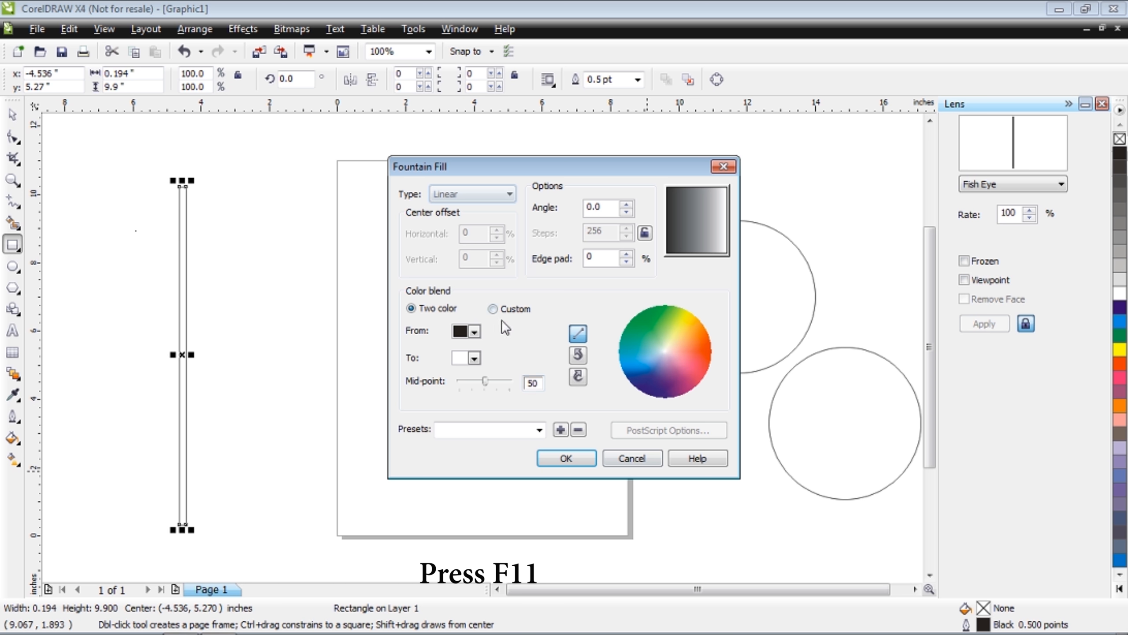
{"action": "left_click", "coordinate": [474, 358]}
{"action": "left_click", "coordinate": [522, 422]}
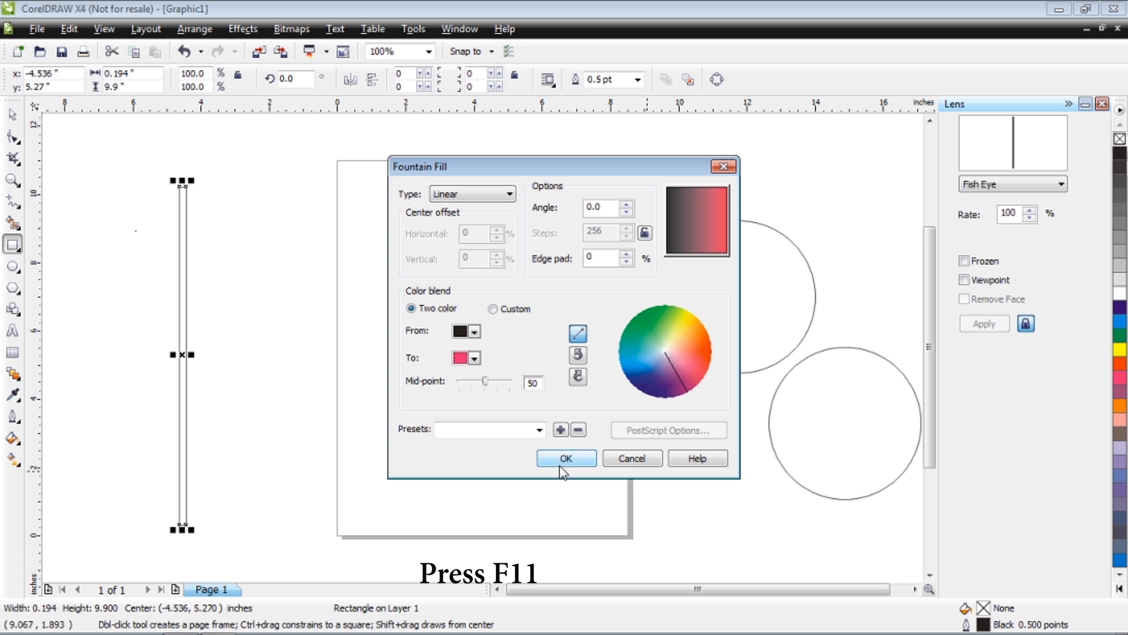
{"action": "left_click_drag", "start_coordinate": [471, 383], "coordinate": [482, 385]}
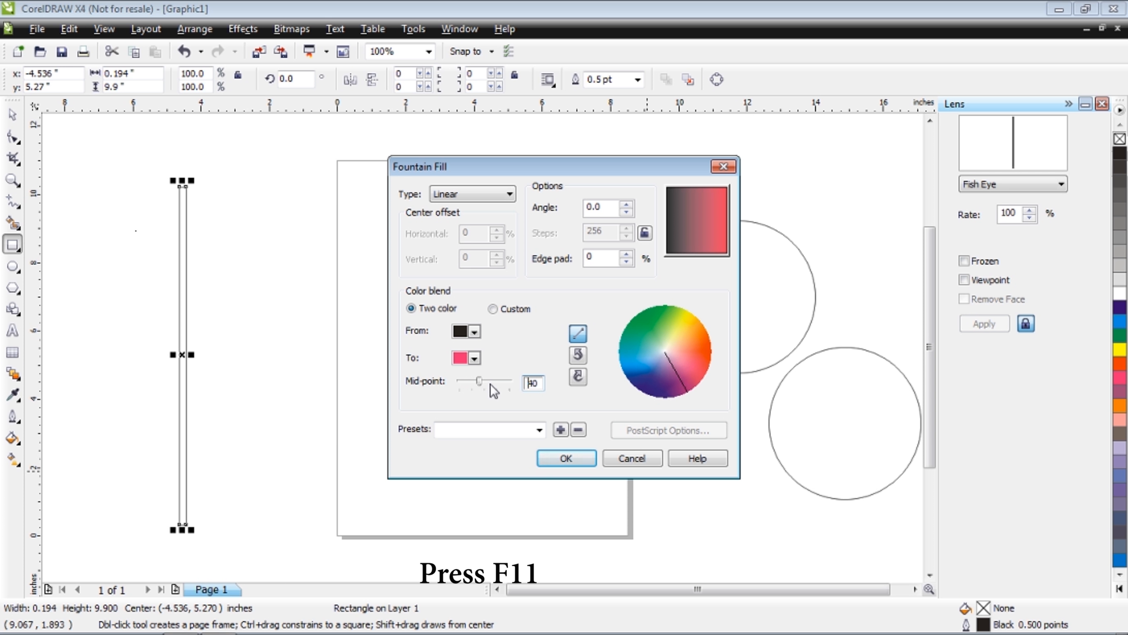
{"action": "left_click", "coordinate": [547, 458]}
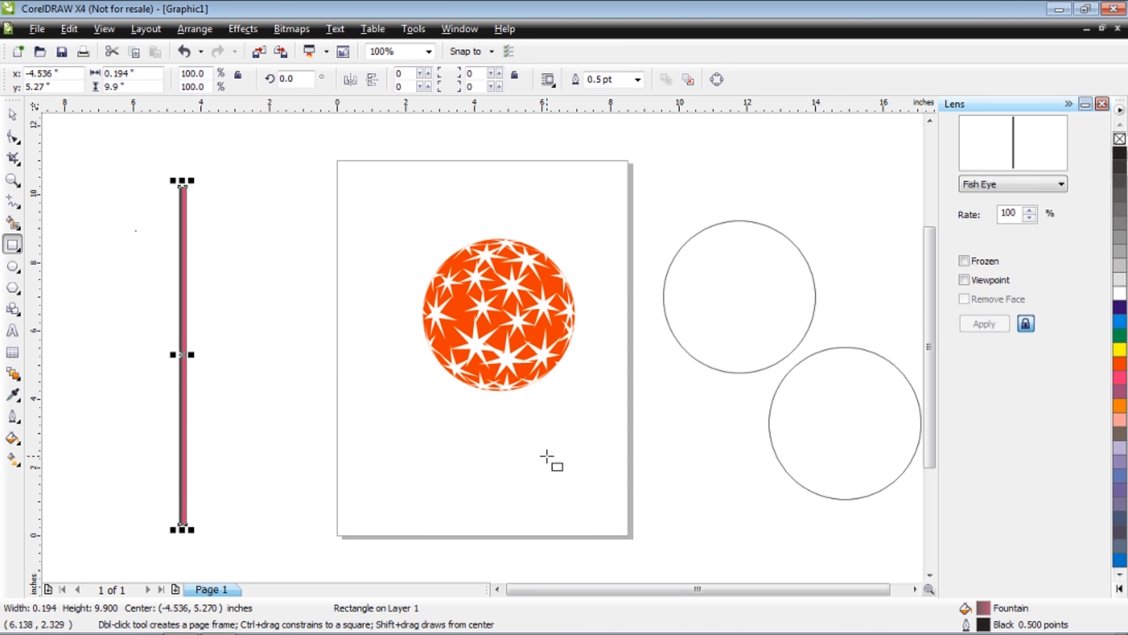
{"action": "right_click", "coordinate": [1117, 138]}
{"action": "key", "text": "space"}
Duplicate the gradient bar twelve times with a position transformation of 0.3 inches horizontally and 0 vertically.
{"action": "left_click", "coordinate": [242, 28]}
{"action": "mouse_move", "coordinate": [195, 28]}
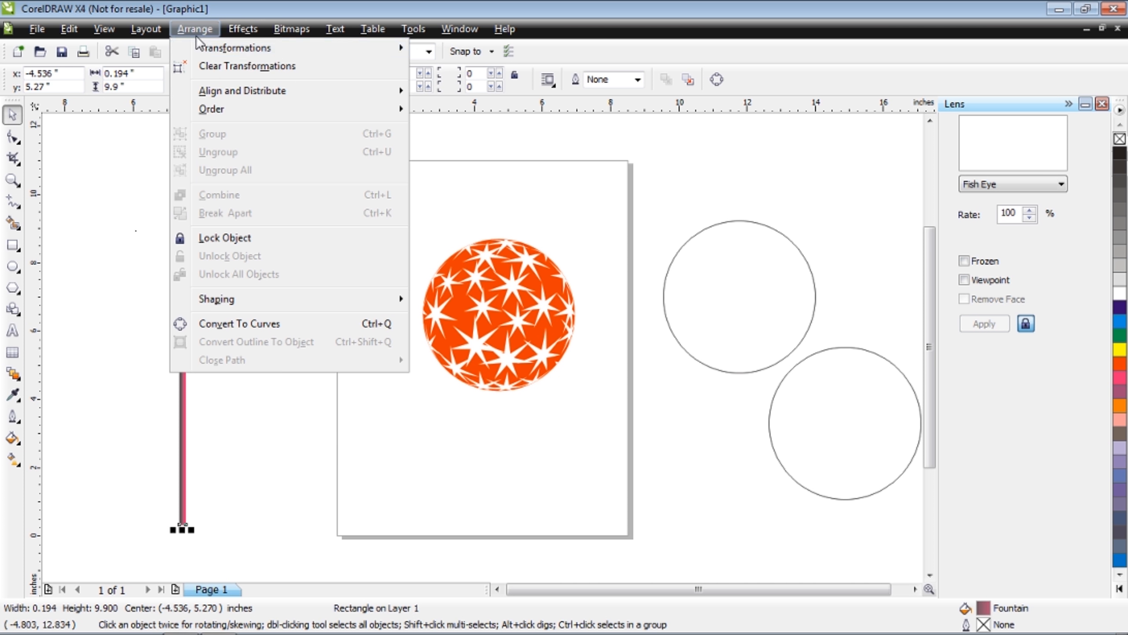
{"action": "mouse_move", "coordinate": [200, 48]}
{"action": "left_click", "coordinate": [453, 48]}
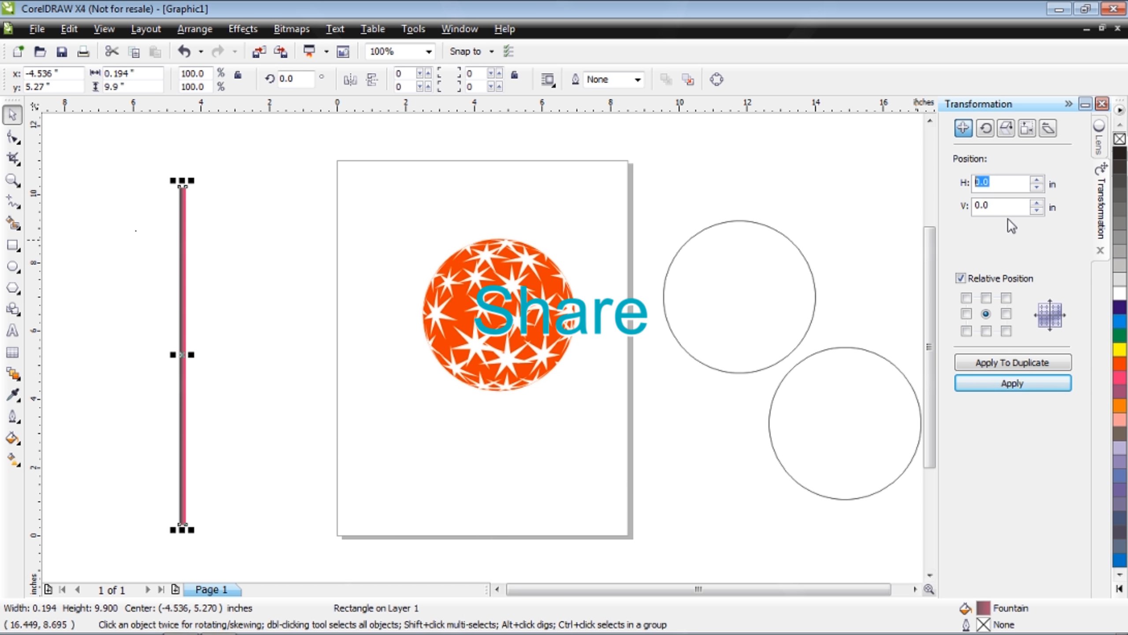
{"action": "type", "text": "3"}
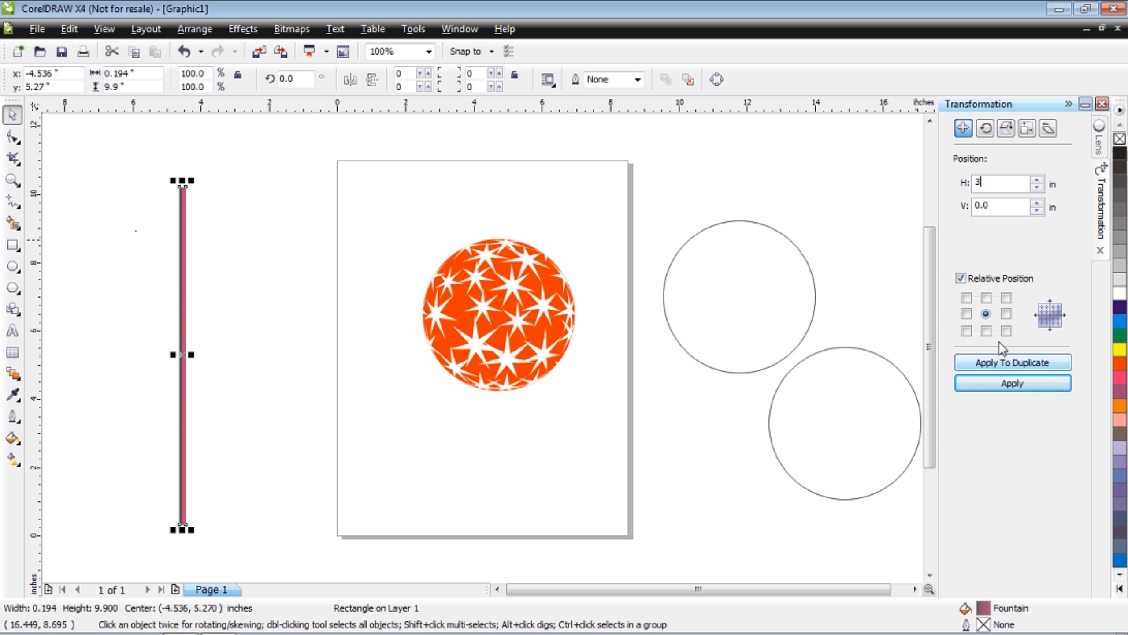
{"action": "left_click", "coordinate": [1012, 363]}
{"action": "left_click", "coordinate": [1012, 364]}
{"action": "left_click", "coordinate": [1012, 363]}
{"action": "left_click", "coordinate": [1012, 363]}
{"action": "left_click", "coordinate": [1011, 363]}
{"action": "left_click", "coordinate": [1011, 364]}
{"action": "left_click", "coordinate": [1012, 363]}
{"action": "left_click", "coordinate": [1012, 364]}
{"action": "left_click", "coordinate": [1012, 363]}
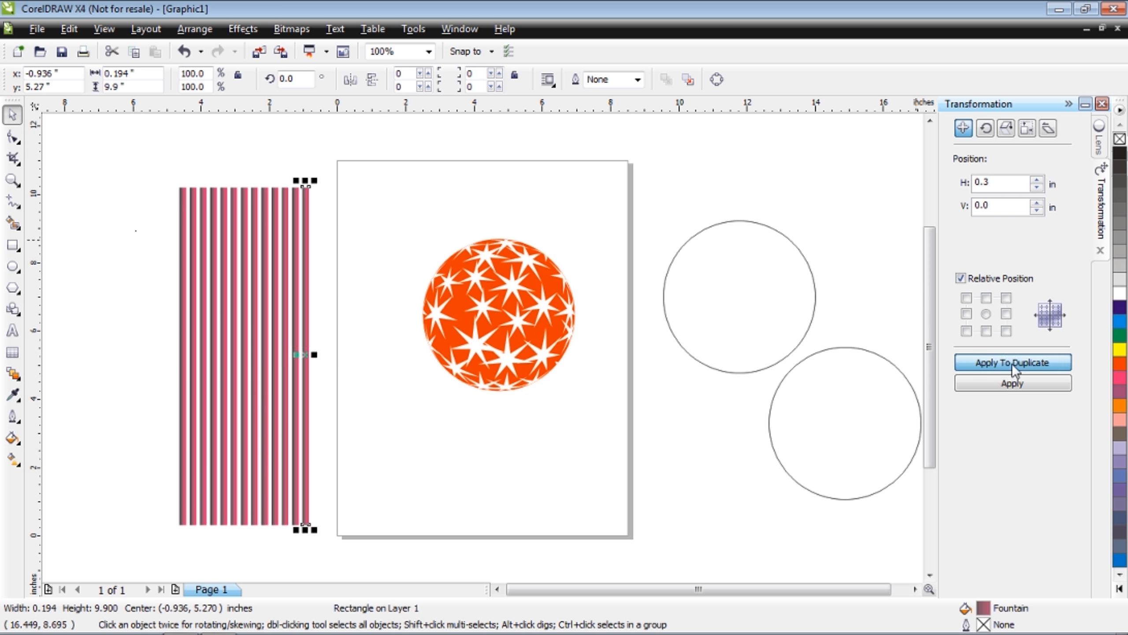
Keep duplicating the gradient bar at 0.3-inch horizontal intervals until the row has 23 bars.
{"action": "left_click", "coordinate": [1012, 364]}
{"action": "left_click", "coordinate": [1012, 363]}
{"action": "left_click", "coordinate": [1012, 364]}
{"action": "left_click", "coordinate": [1011, 363]}
{"action": "left_click", "coordinate": [1011, 363]}
{"action": "left_click", "coordinate": [1011, 363]}
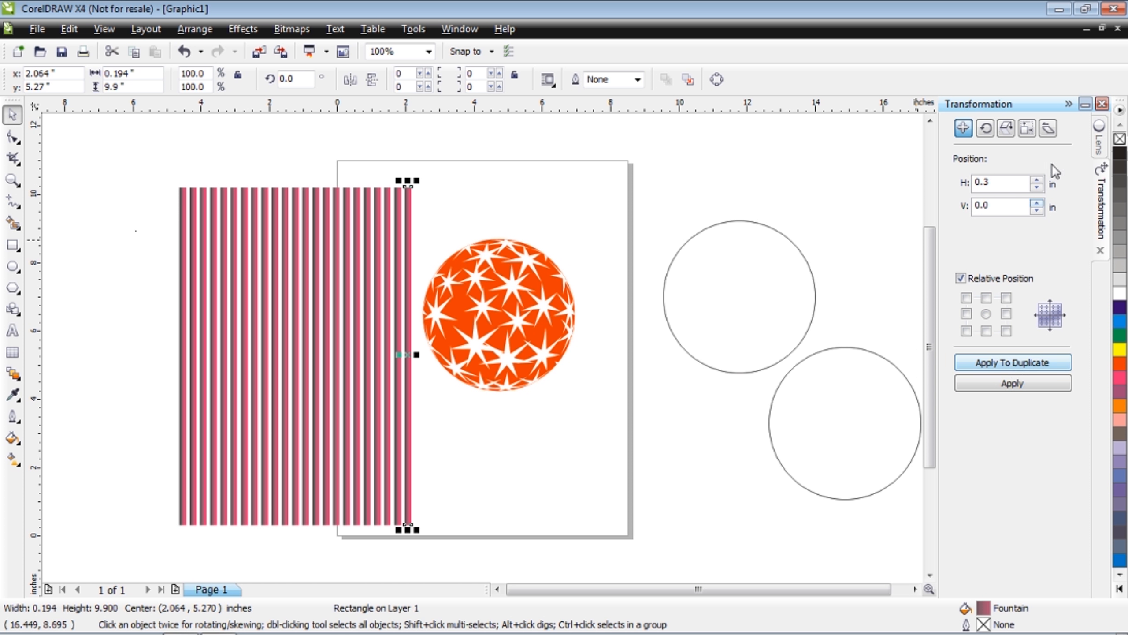
Close the transformation settings and group all the vertical gradient bars.
{"action": "left_click", "coordinate": [1102, 103]}
{"action": "left_click", "coordinate": [88, 166]}
{"action": "left_click_drag", "start_coordinate": [138, 161], "coordinate": [430, 522]}
{"action": "right_click", "coordinate": [284, 307]}
{"action": "left_click", "coordinate": [311, 360]}
{"action": "scroll", "coordinate": [570, 348], "scroll_direction": "up", "scroll_amount": 1}
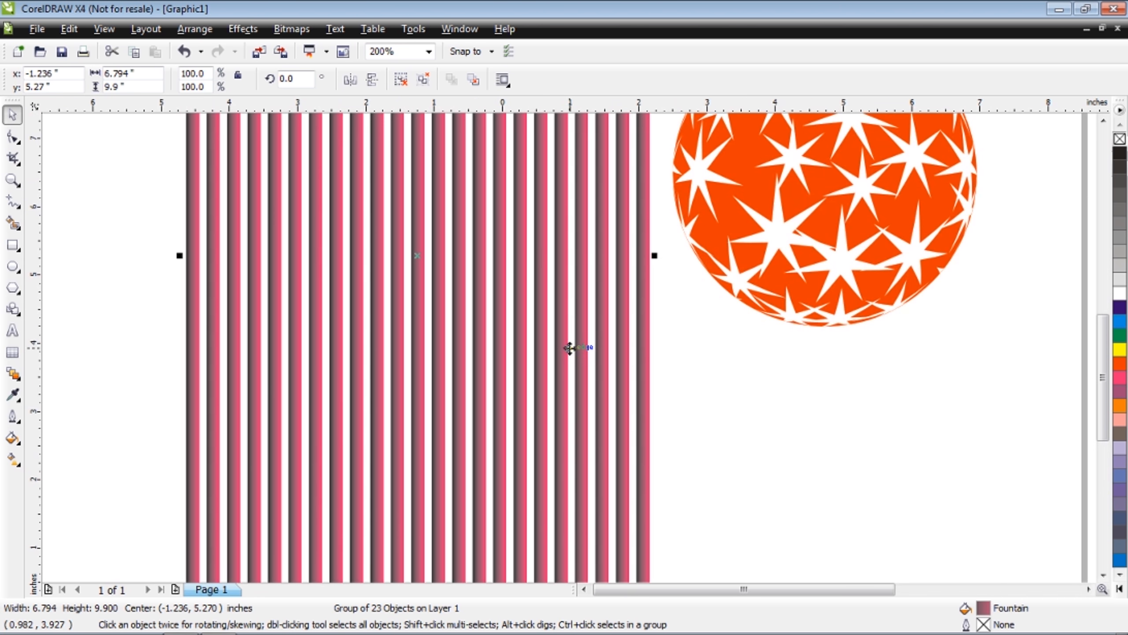
Duplicate the bar group in place and rotate the copy by 90 degrees to form a crossed grid.
{"action": "scroll", "coordinate": [570, 347], "scroll_direction": "down", "scroll_amount": 1}
{"action": "key", "text": "KP_Add"}
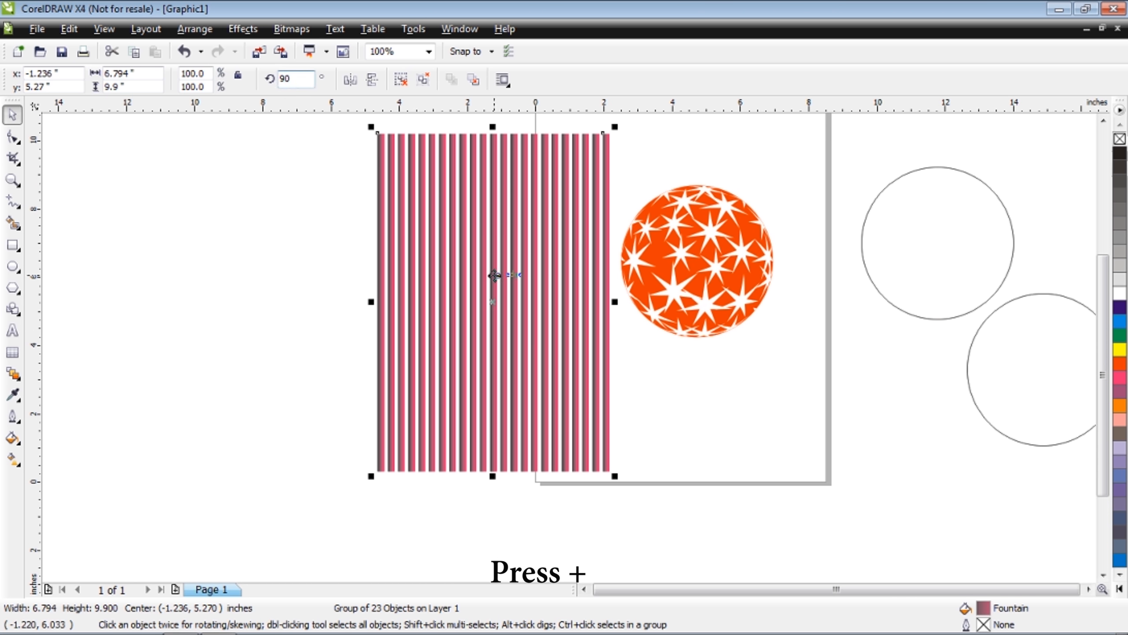
{"action": "key", "text": "Return"}
{"action": "left_click", "coordinate": [271, 156]}
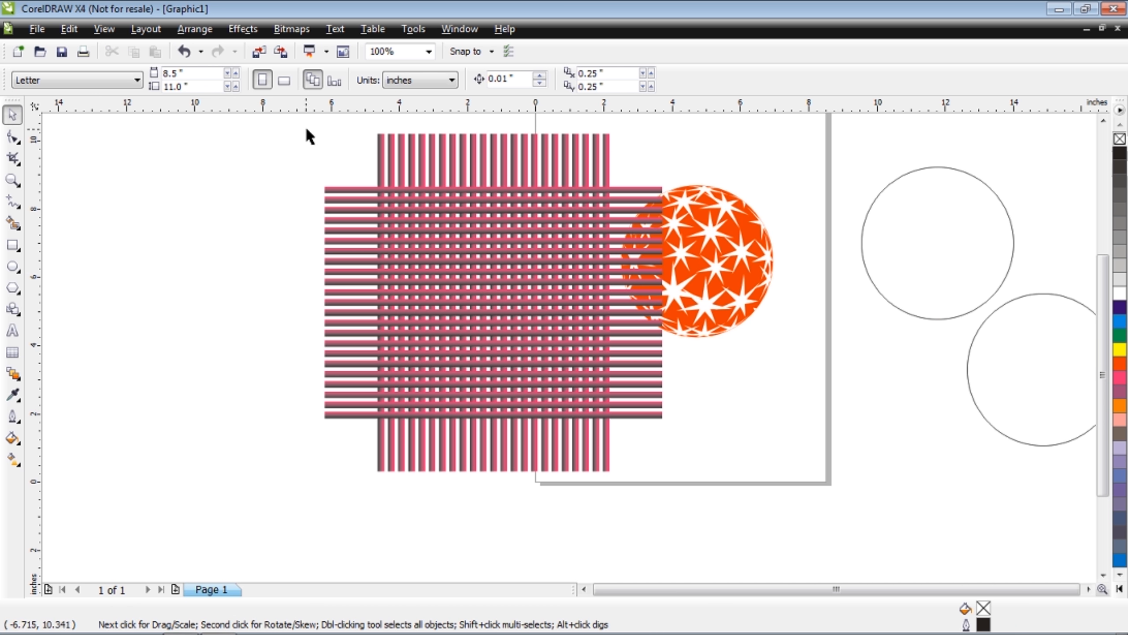
Move the orange star ball clear of the bars and group the vertical and horizontal bar sets.
{"action": "left_click_drag", "start_coordinate": [737, 263], "coordinate": [897, 469]}
{"action": "mouse_move", "coordinate": [282, 113]}
{"action": "left_mouse_down"}
{"action": "mouse_move", "coordinate": [540, 244]}
{"action": "mouse_move", "coordinate": [695, 520]}
{"action": "left_mouse_up"}
{"action": "left_click", "coordinate": [725, 282]}
Place one of the empty circles over the middle of the bar grid and bring it in front.
{"action": "left_click_drag", "start_coordinate": [863, 242], "coordinate": [421, 291]}
{"action": "scroll", "coordinate": [421, 291], "scroll_direction": "up", "scroll_amount": 2}
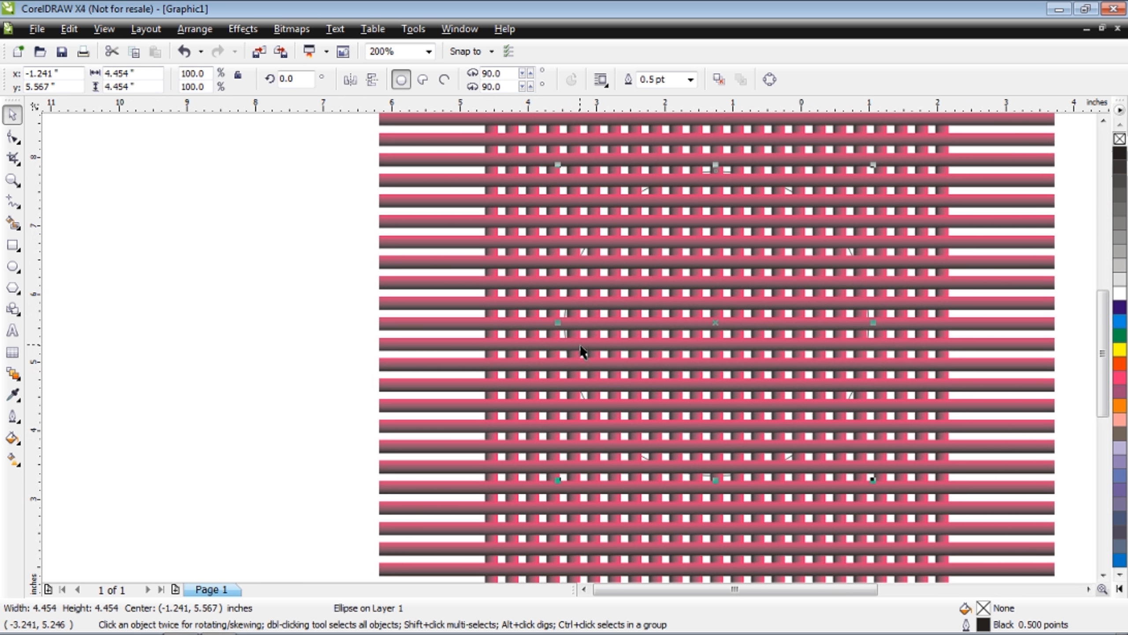
{"action": "key", "text": "ctrl+Page_Up"}
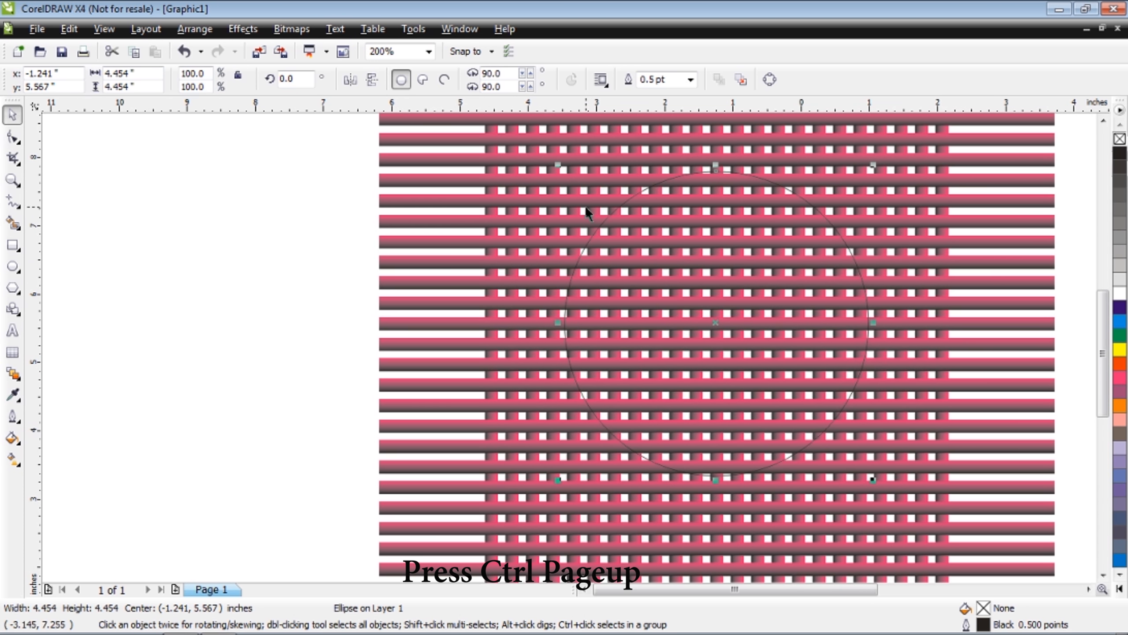
Apply a Fish Eye lens to the circle over the bar grid.
{"action": "left_click", "coordinate": [243, 29]}
{"action": "left_click", "coordinate": [284, 217]}
{"action": "left_click", "coordinate": [1021, 183]}
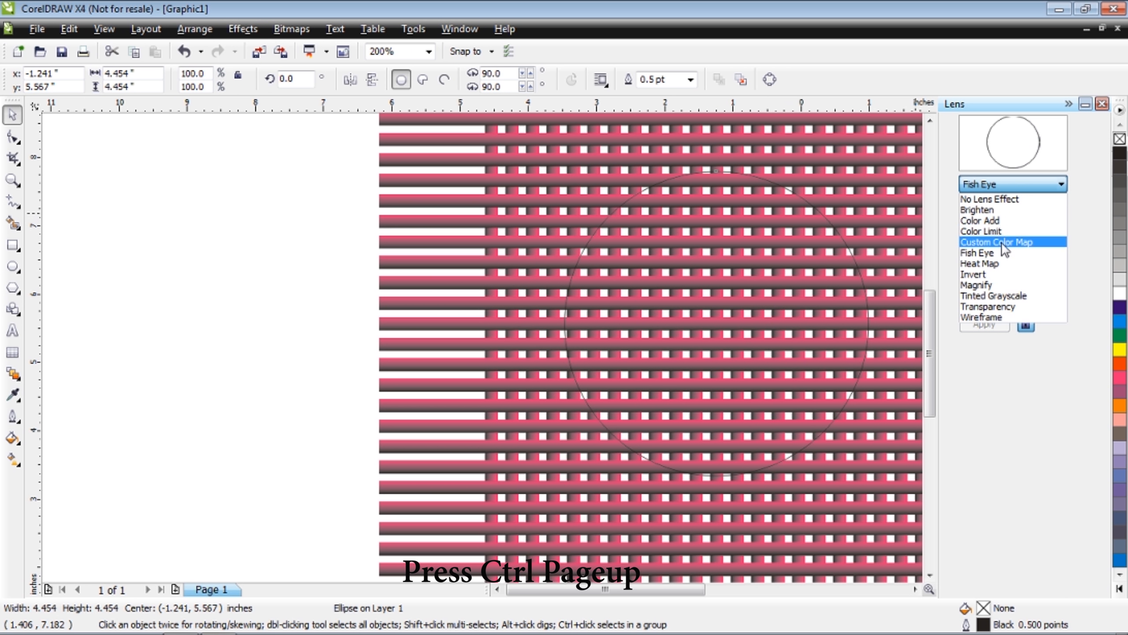
{"action": "left_click", "coordinate": [986, 252]}
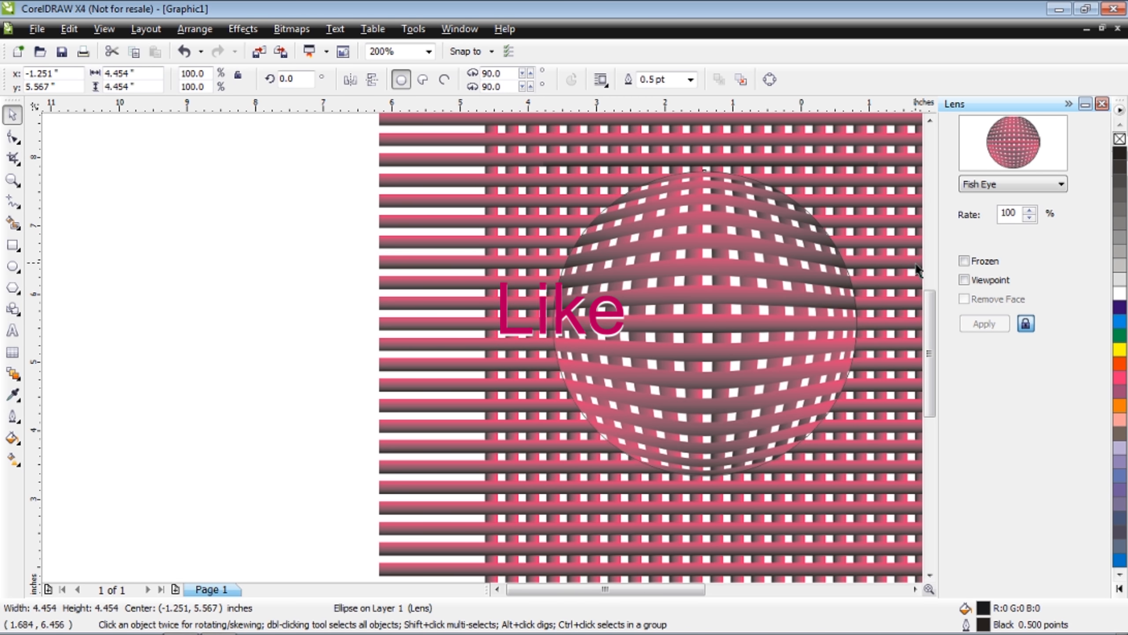
Nudge the lens circle to align the distorted bars around its centre and set the lens rate to 110%.
{"action": "key", "text": "Left"}
{"action": "left_click_drag", "start_coordinate": [1029, 215], "coordinate": [1031, 219]}
{"action": "left_click", "coordinate": [1029, 218]}
{"action": "left_click", "coordinate": [1030, 218]}
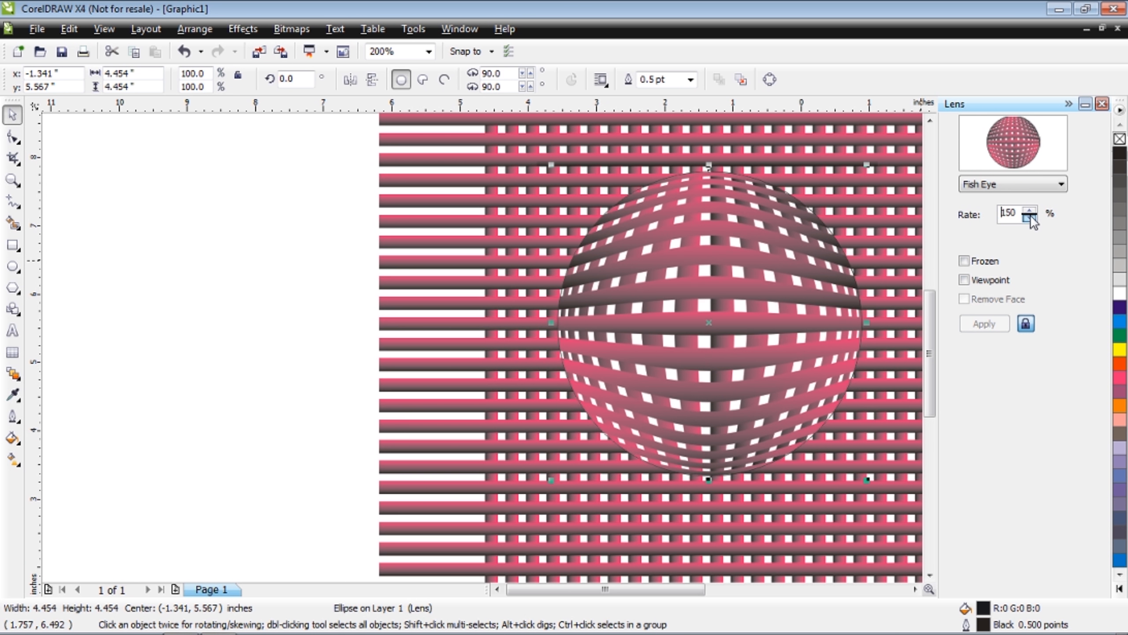
{"action": "left_click", "coordinate": [1029, 219]}
{"action": "left_click", "coordinate": [1030, 218]}
{"action": "left_click", "coordinate": [1030, 219]}
{"action": "key", "text": "Right"}
{"action": "key", "text": "Right"}
{"action": "key", "text": "Right"}
{"action": "key", "text": "Right"}
{"action": "key", "text": "Right"}
{"action": "key", "text": "Right"}
{"action": "key", "text": "Right"}
{"action": "left_click", "coordinate": [1030, 219]}
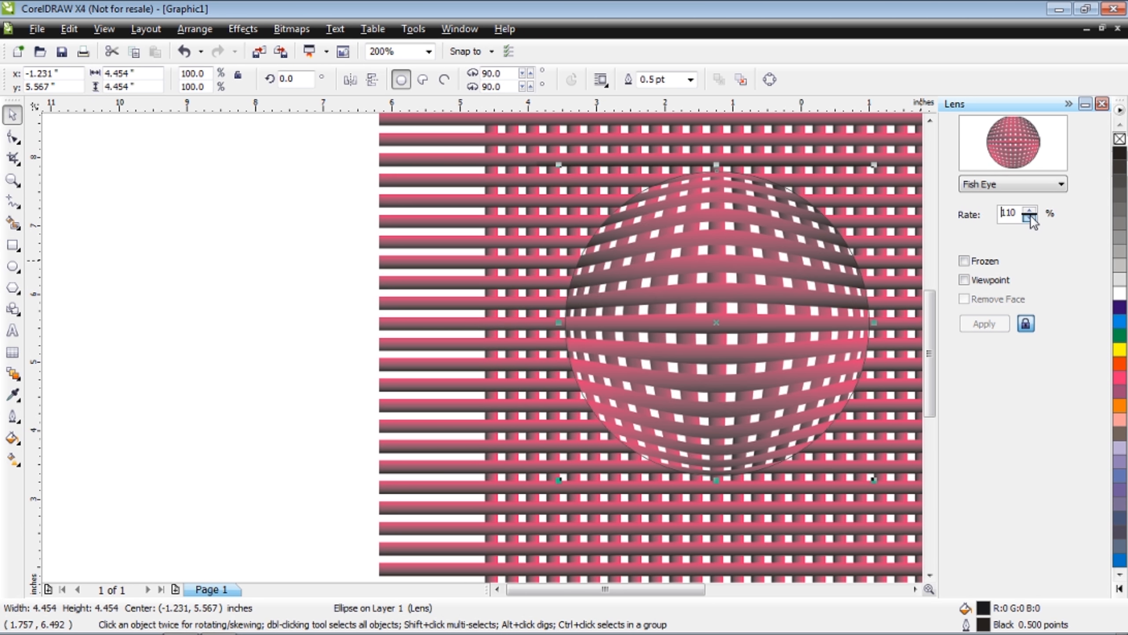
Freeze the fish-eye lens and move the resulting striped ball to the left, off the bar grid.
{"action": "left_click", "coordinate": [963, 261]}
{"action": "left_click_drag", "start_coordinate": [730, 277], "coordinate": [271, 258]}
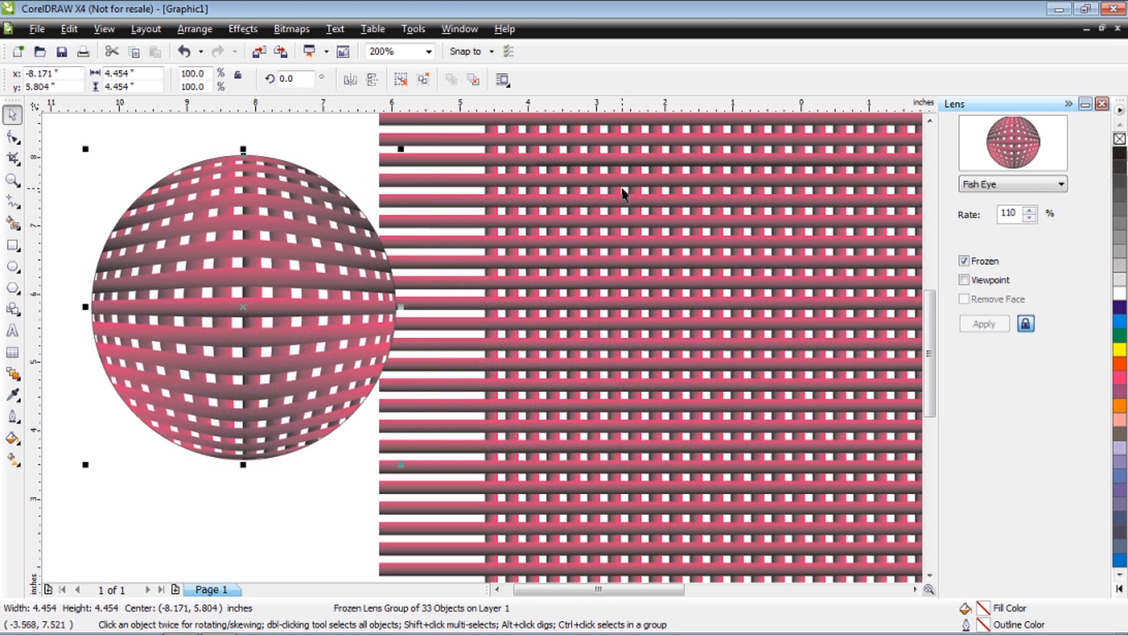
Delete the grouped bar grid.
{"action": "key", "text": "F3"}
{"action": "left_click", "coordinate": [440, 306]}
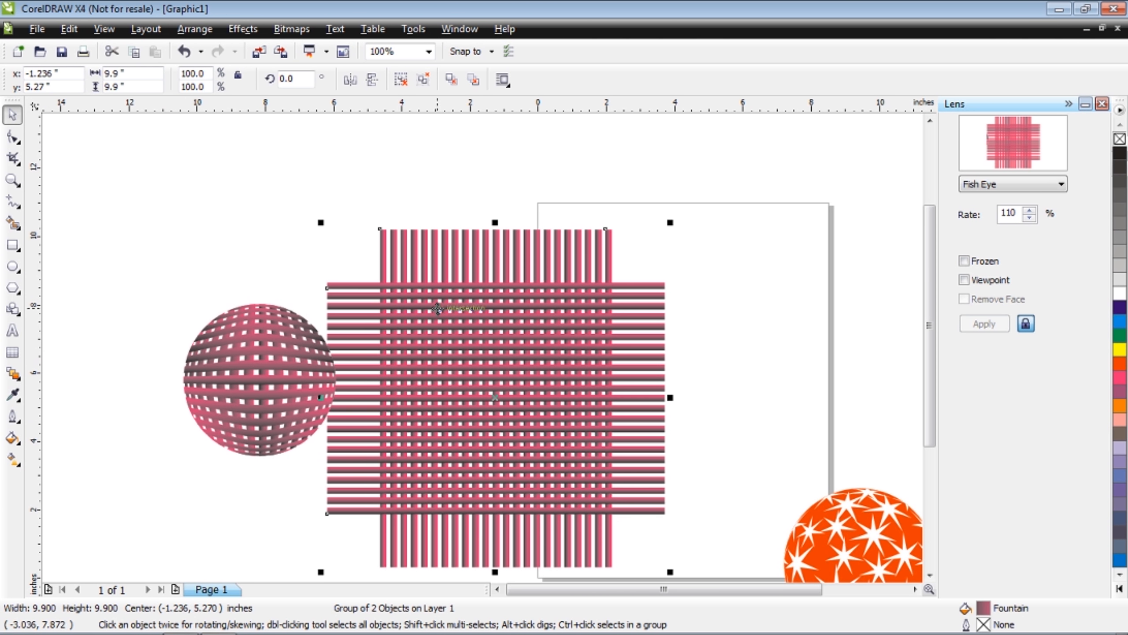
{"action": "key", "text": "Delete"}
Move the orange star ball and the striped ball beside each other, left of the page.
{"action": "left_click_drag", "start_coordinate": [784, 491], "coordinate": [429, 265]}
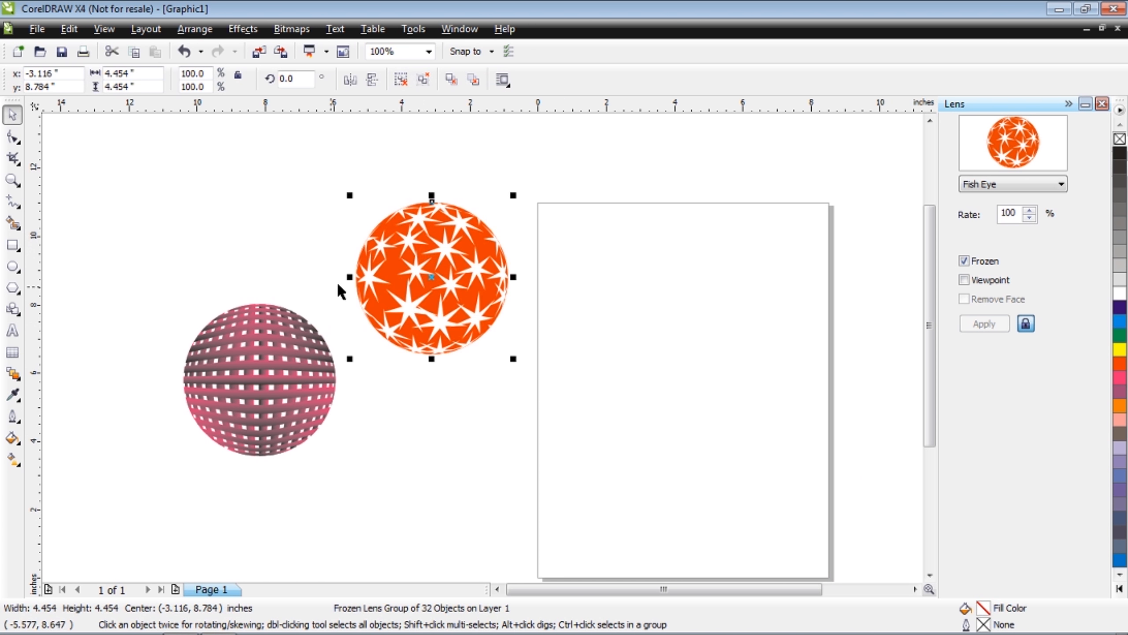
{"action": "left_click_drag", "start_coordinate": [299, 385], "coordinate": [439, 451]}
{"action": "key", "text": "F3"}
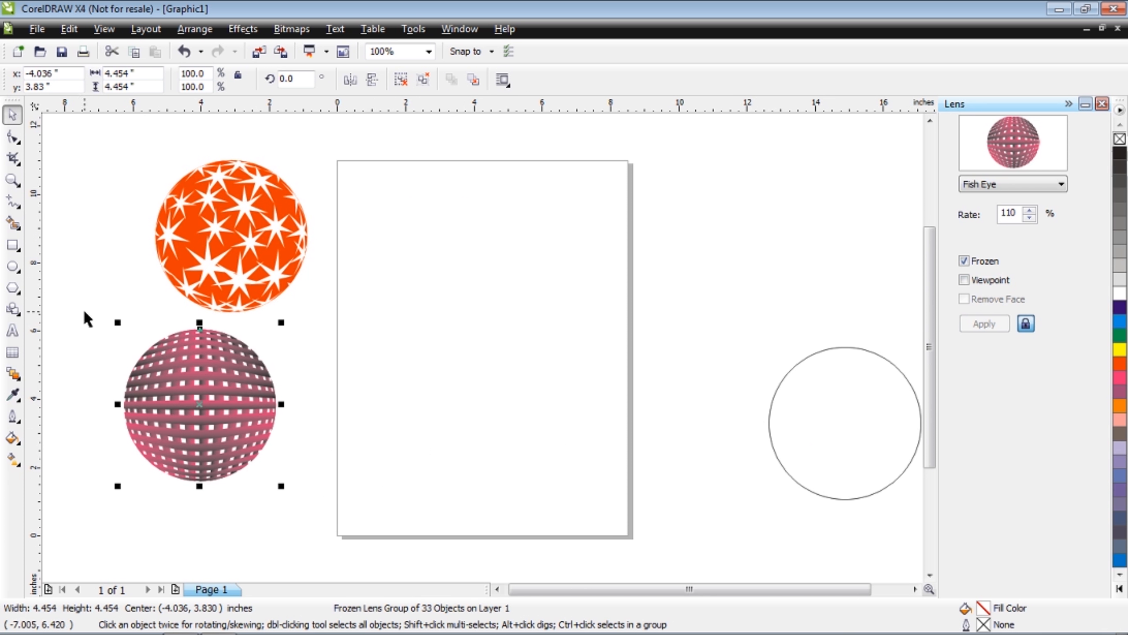
Add the artistic text PAKISTAN on the page and set its font to Arial Black.
{"action": "left_click", "coordinate": [13, 336]}
{"action": "left_click", "coordinate": [393, 317]}
{"action": "type", "text": "PAKISTAN"}
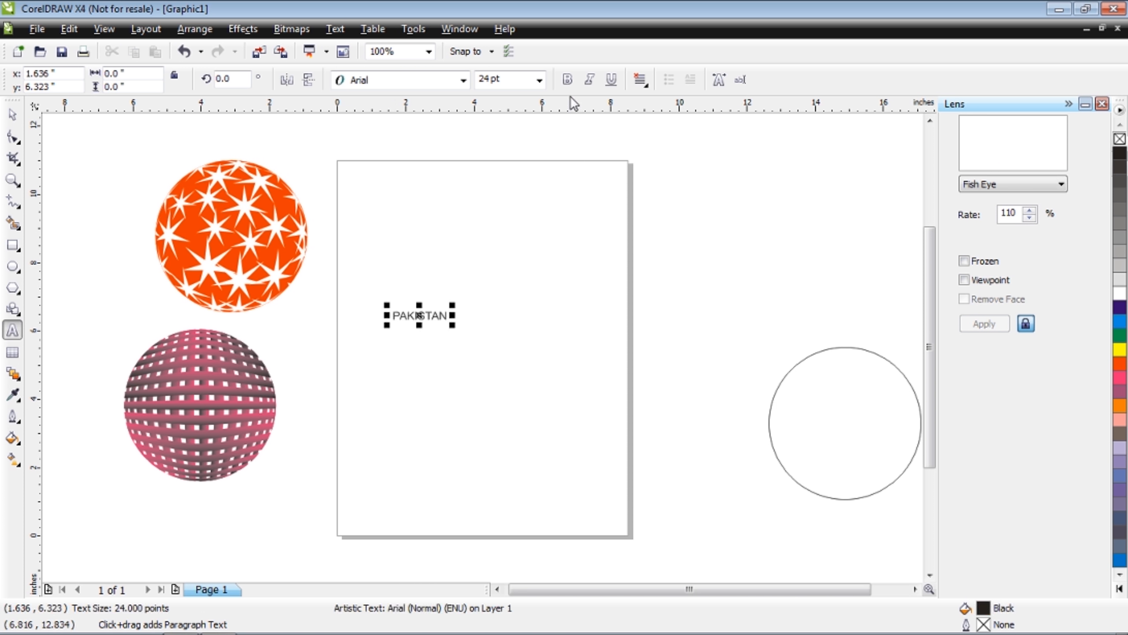
{"action": "left_click", "coordinate": [568, 81]}
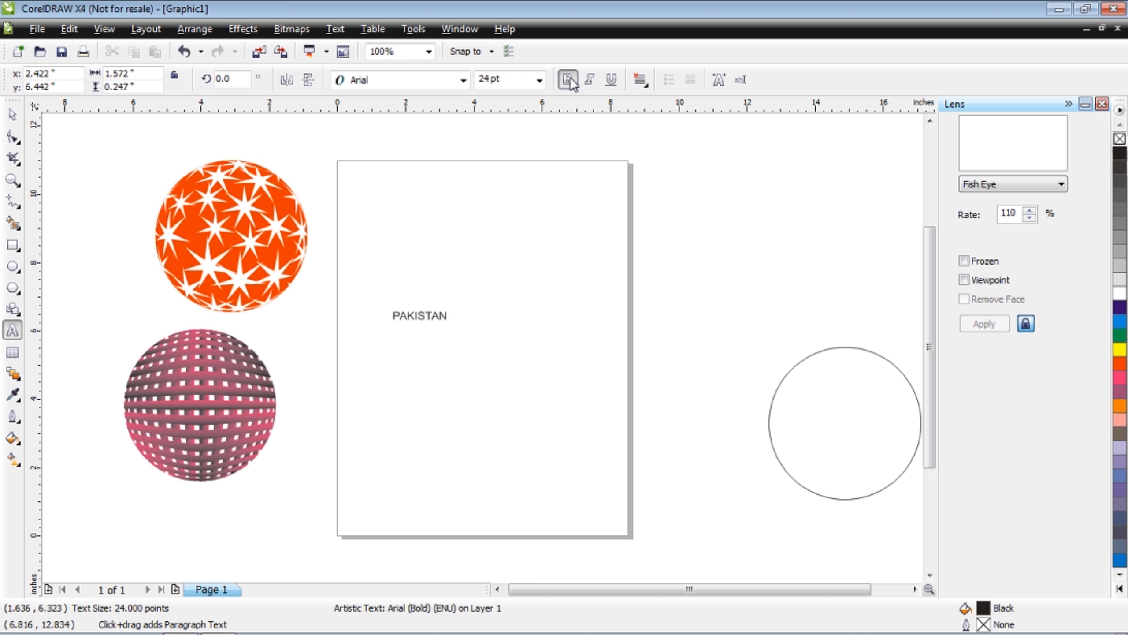
{"action": "left_click", "coordinate": [12, 114]}
{"action": "left_click", "coordinate": [567, 80]}
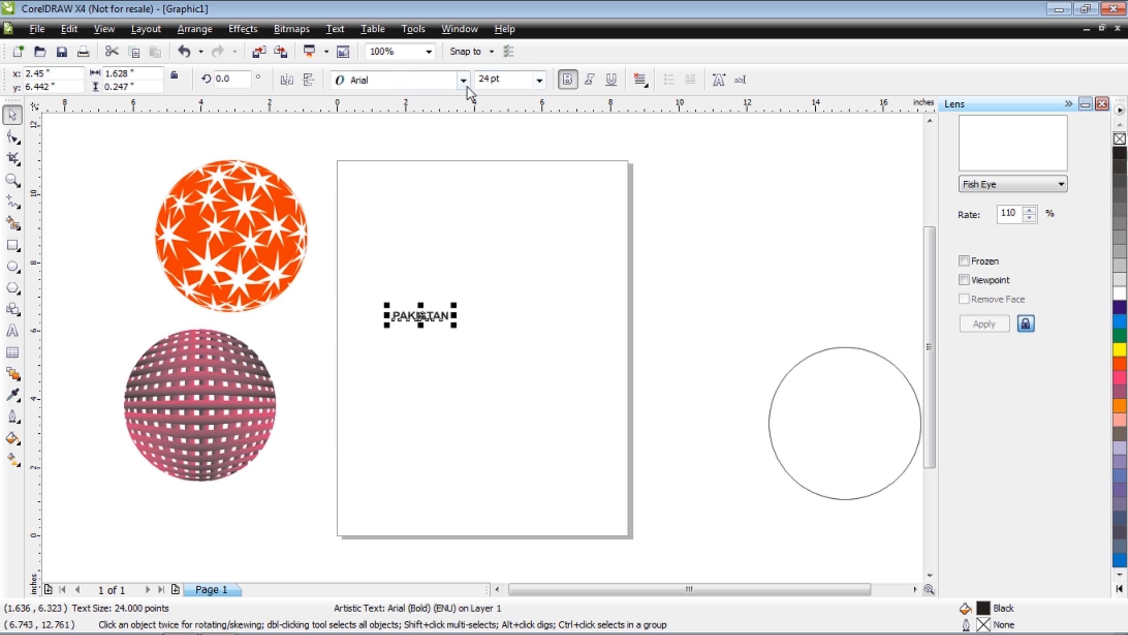
{"action": "left_click", "coordinate": [463, 80]}
{"action": "left_click", "coordinate": [722, 109]}
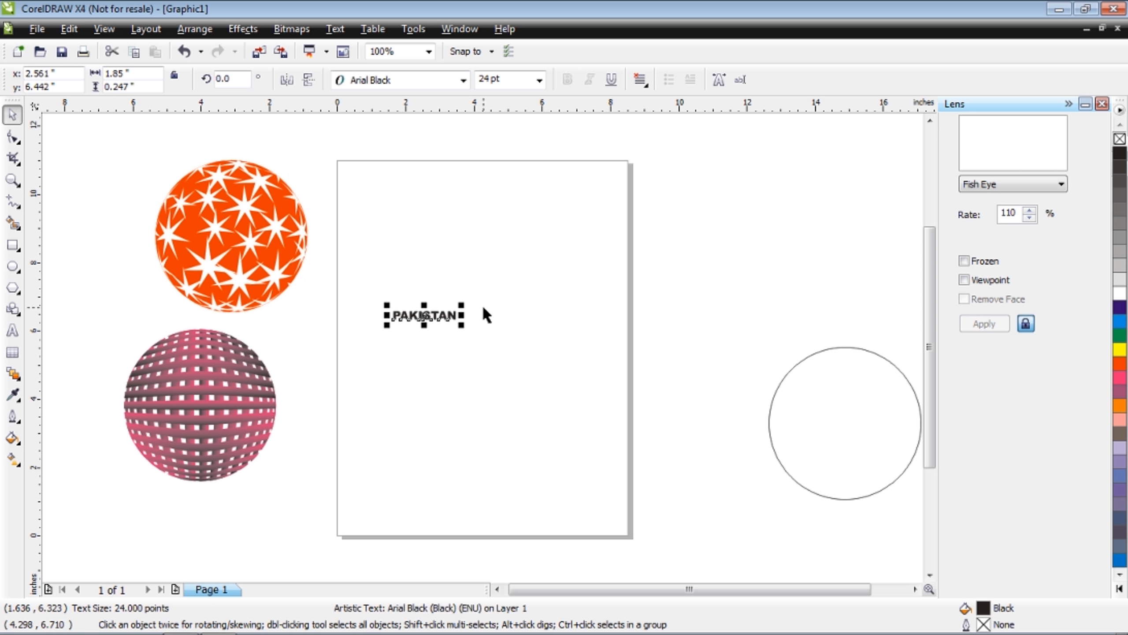
Give the PAKISTAN text a two-color linear fountain fill from yellow to green.
{"action": "scroll", "coordinate": [483, 308], "scroll_direction": "up", "scroll_amount": 1}
{"action": "scroll", "coordinate": [483, 348], "scroll_direction": "down", "scroll_amount": 1}
{"action": "scroll", "coordinate": [483, 348], "scroll_direction": "up", "scroll_amount": 1}
{"action": "left_click", "coordinate": [482, 348]}
{"action": "left_click", "coordinate": [430, 364]}
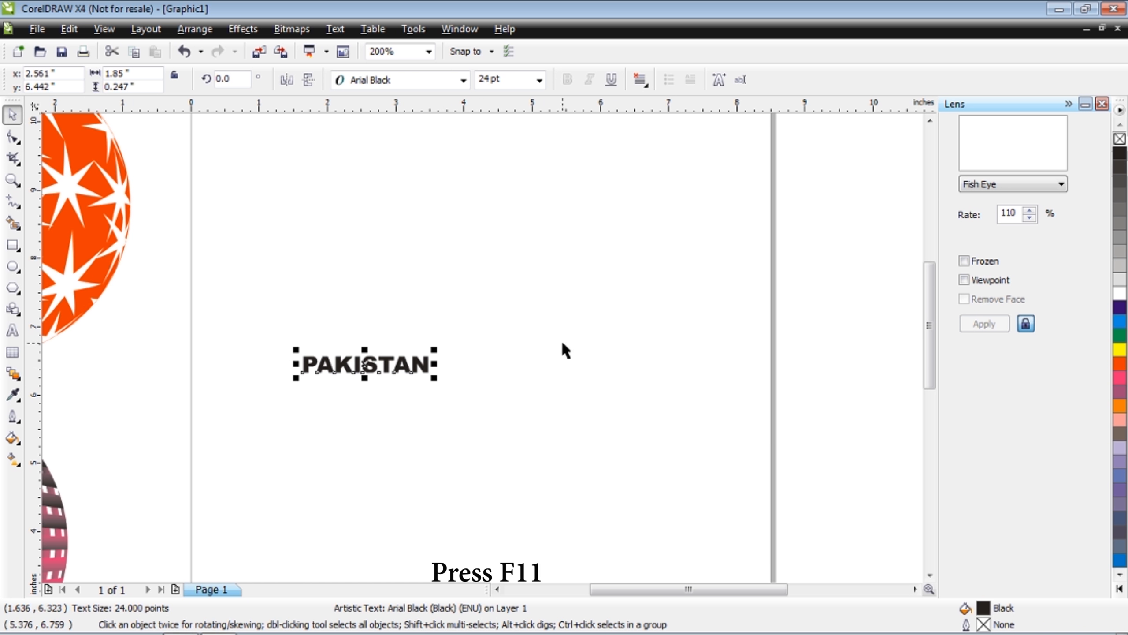
{"action": "key", "text": "F11"}
{"action": "left_click", "coordinate": [473, 331]}
{"action": "scroll", "coordinate": [541, 375], "scroll_direction": "down", "scroll_amount": 1}
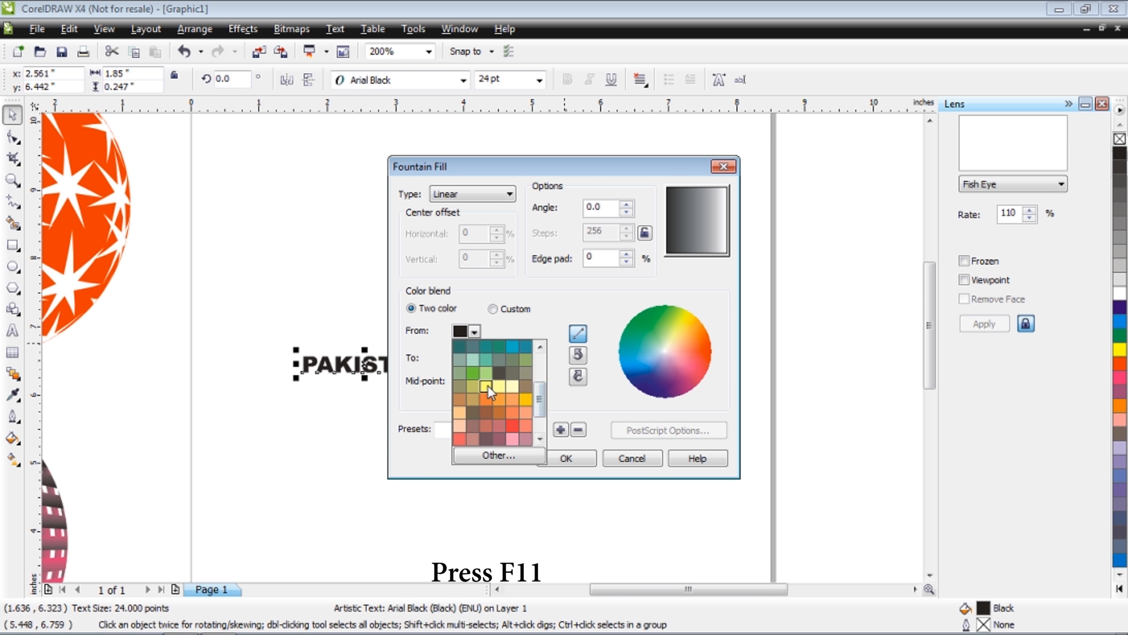
{"action": "left_click", "coordinate": [488, 384]}
{"action": "left_click", "coordinate": [464, 358]}
{"action": "left_click", "coordinate": [473, 386]}
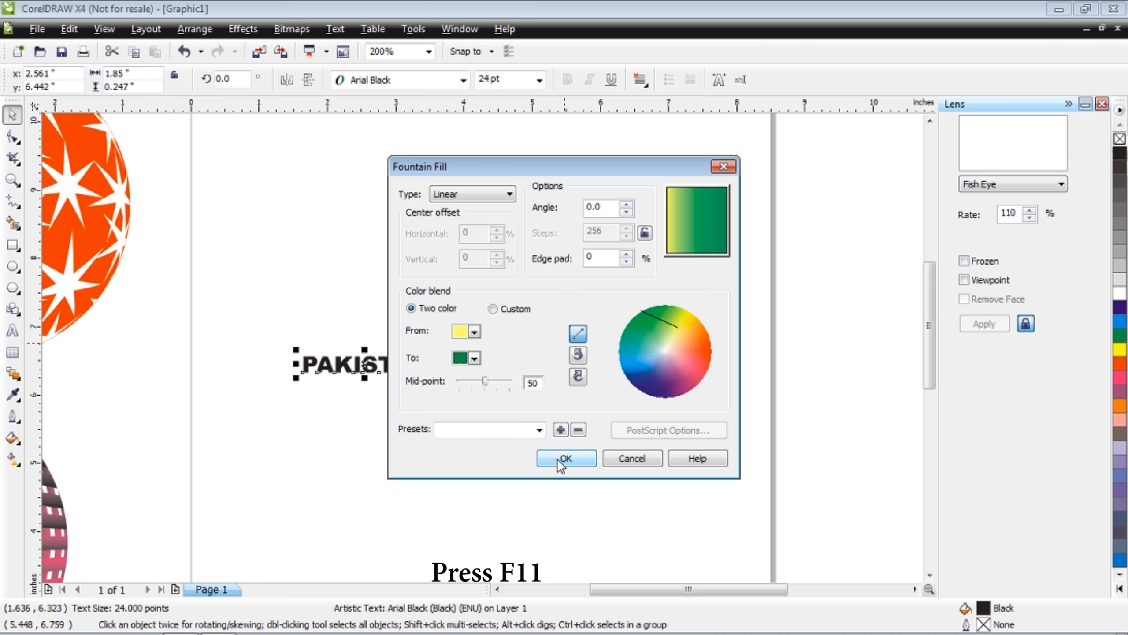
{"action": "left_click", "coordinate": [558, 459]}
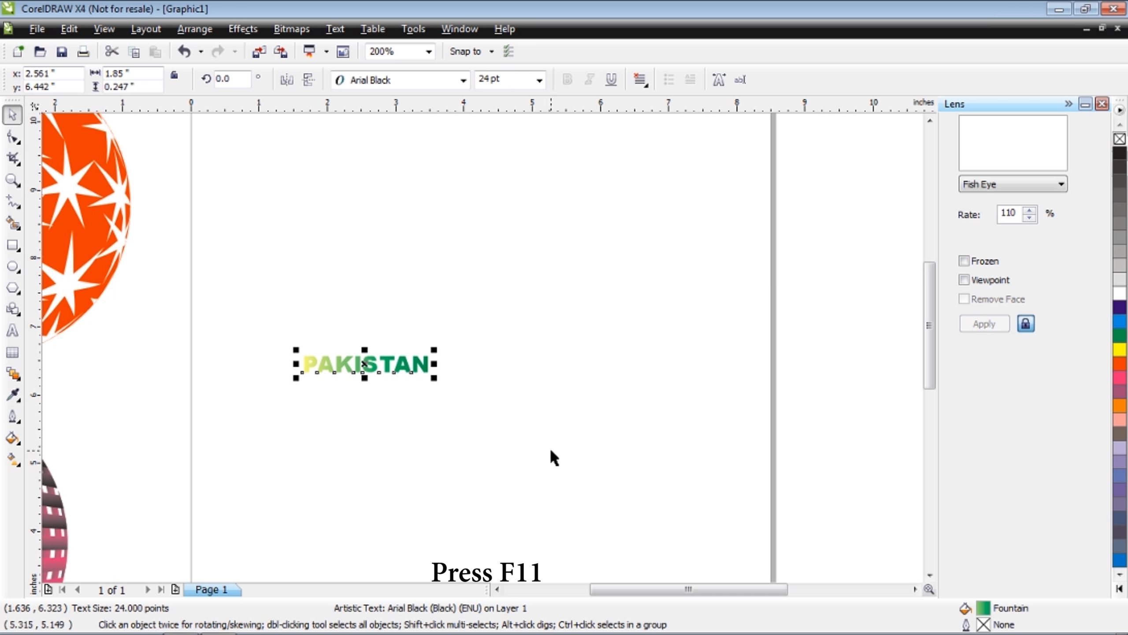
Duplicate the PAKISTAN text and nudge the copy right until it directly follows the original word.
{"action": "left_click", "coordinate": [743, 275]}
{"action": "left_click", "coordinate": [418, 362]}
{"action": "key", "text": "Right"}
{"action": "key", "text": "Right"}
{"action": "key", "text": "Right"}
{"action": "key", "text": "Right"}
{"action": "key", "text": "Right"}
{"action": "key", "text": "Right"}
{"action": "key", "text": "Right"}
{"action": "key", "text": "Right"}
{"action": "key", "text": "Right"}
{"action": "key", "text": "Right"}
{"action": "key", "text": "Right"}
{"action": "key", "text": "Right"}
{"action": "key", "text": "Right"}
{"action": "key", "text": "Right"}
{"action": "key", "text": "Right"}
{"action": "key", "text": "Right"}
{"action": "key", "text": "Right"}
{"action": "key", "text": "Right"}
{"action": "key", "text": "Right"}
{"action": "key", "text": "Right"}
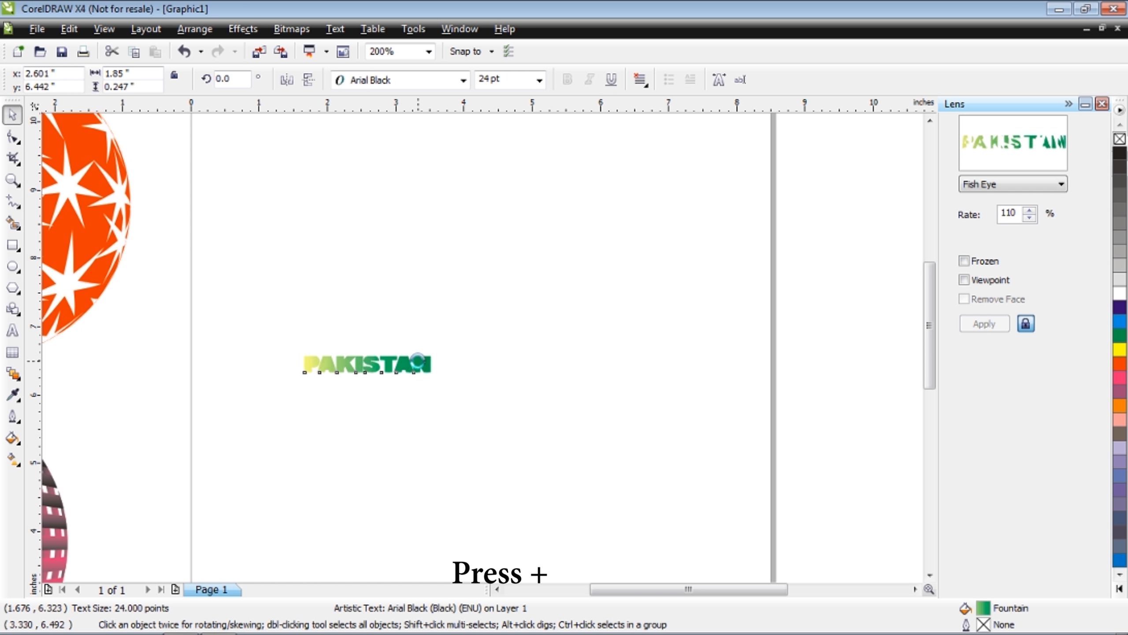
{"action": "key", "text": "Right"}
{"action": "key", "text": "Right"}
{"action": "key", "text": "Right"}
{"action": "key", "text": "Right"}
{"action": "key", "text": "Right"}
{"action": "key", "text": "Right"}
{"action": "key", "text": "Right"}
{"action": "key", "text": "Right"}
{"action": "key", "text": "Right"}
{"action": "key", "text": "Right"}
{"action": "key", "text": "Right"}
{"action": "key", "text": "Right"}
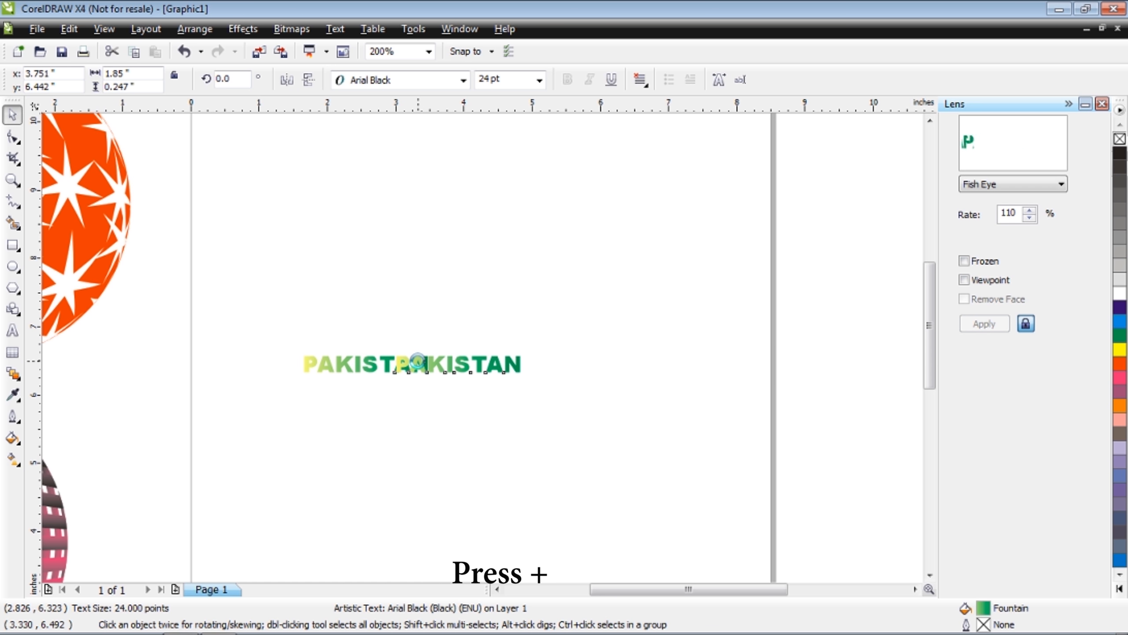
Group the two adjoining PAKISTAN words.
{"action": "left_click_drag", "start_coordinate": [269, 325], "coordinate": [577, 384]}
{"action": "right_click", "coordinate": [442, 363]}
{"action": "left_click", "coordinate": [532, 114]}
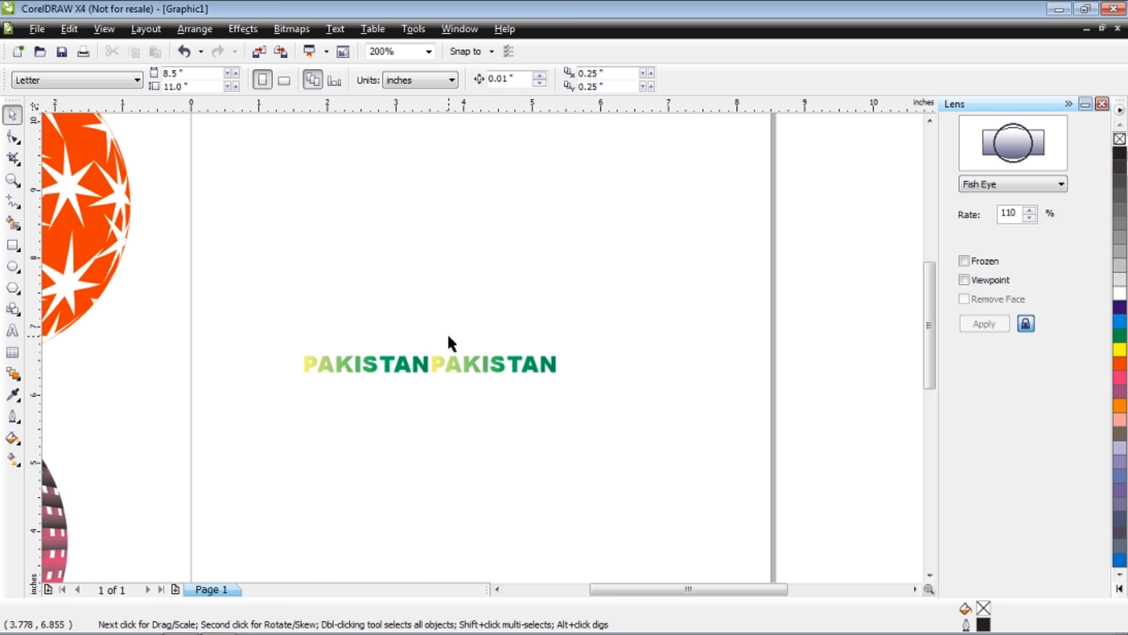
Duplicate the word pair and place the copy directly to its right to make a row of four words.
{"action": "left_click_drag", "start_coordinate": [448, 368], "coordinate": [707, 370]}
{"action": "key", "text": "plus"}
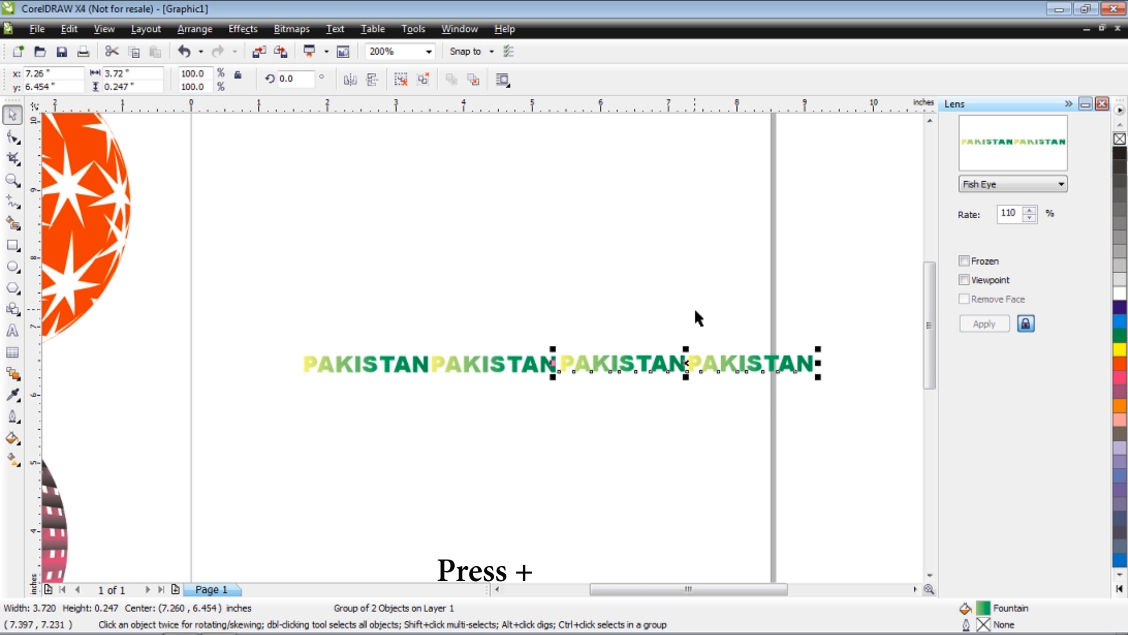
{"action": "left_click", "coordinate": [695, 318]}
Select both word pairs and group them into a single row.
{"action": "left_click_drag", "start_coordinate": [271, 342], "coordinate": [827, 386]}
{"action": "right_click", "coordinate": [637, 365]}
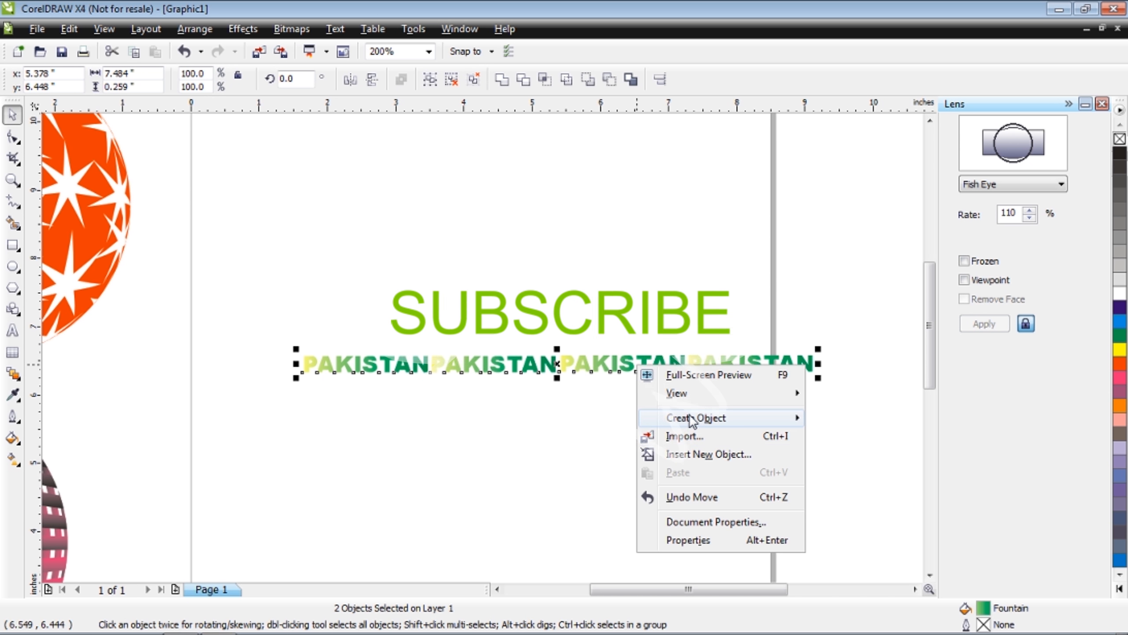
{"action": "key", "text": "Escape"}
{"action": "left_click", "coordinate": [578, 362]}
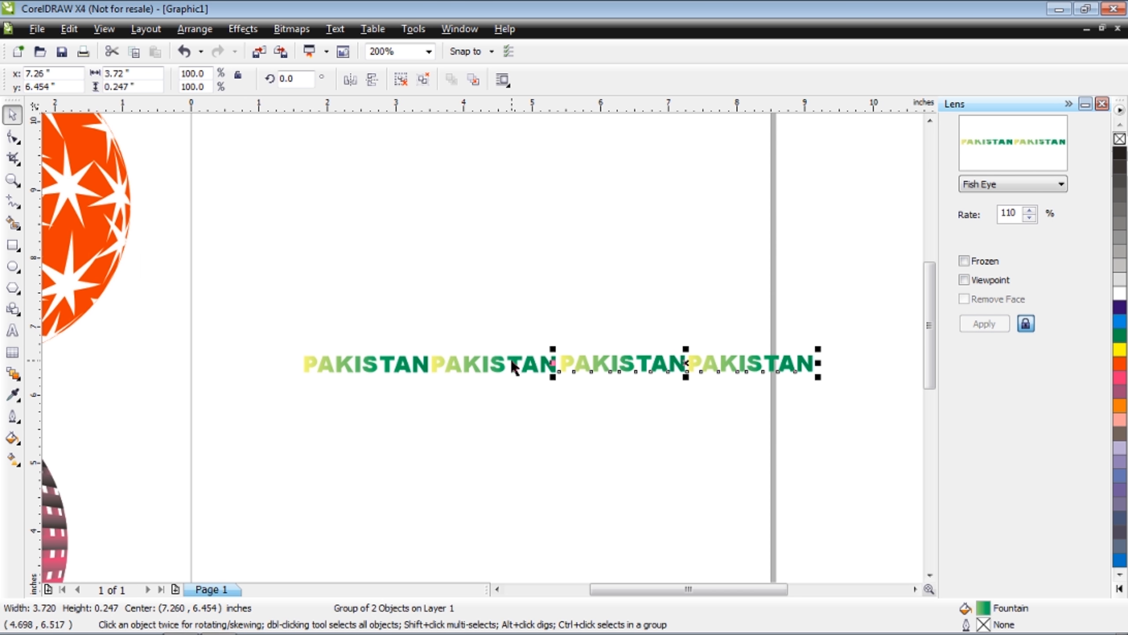
{"action": "left_click", "coordinate": [562, 359], "text": "shift"}
{"action": "right_click", "coordinate": [576, 363]}
{"action": "left_click", "coordinate": [640, 116]}
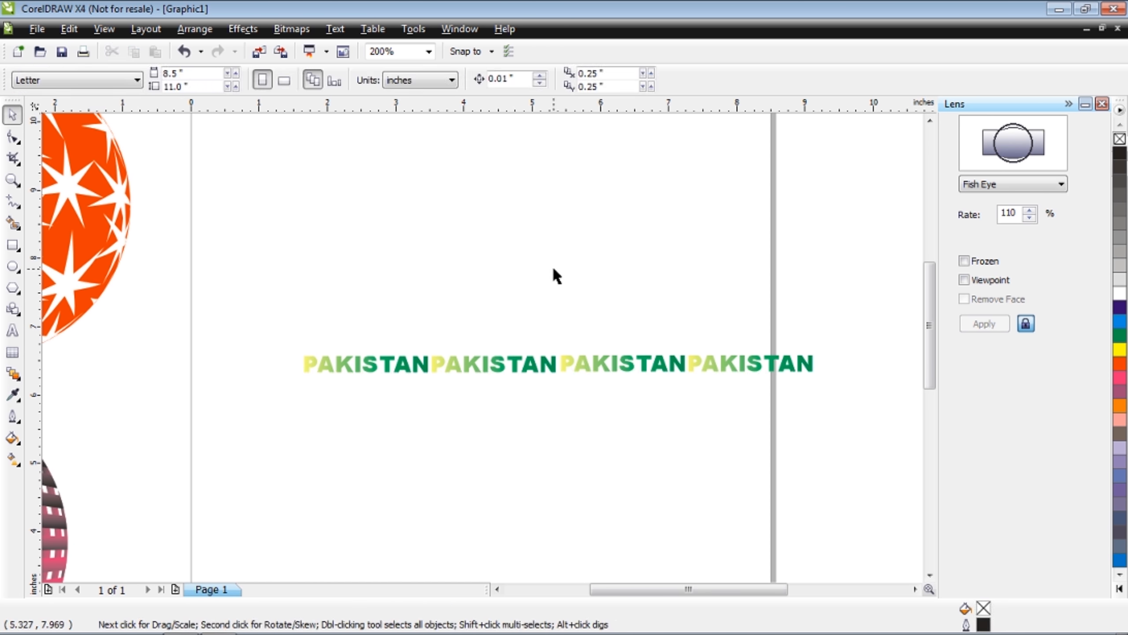
Duplicate the text row twice, moving each copy down about 0.28 inches to sit just below the previous row.
{"action": "key", "text": "KP_Add"}
{"action": "key", "text": "Down"}
{"action": "key", "text": "Down"}
{"action": "key", "text": "Down"}
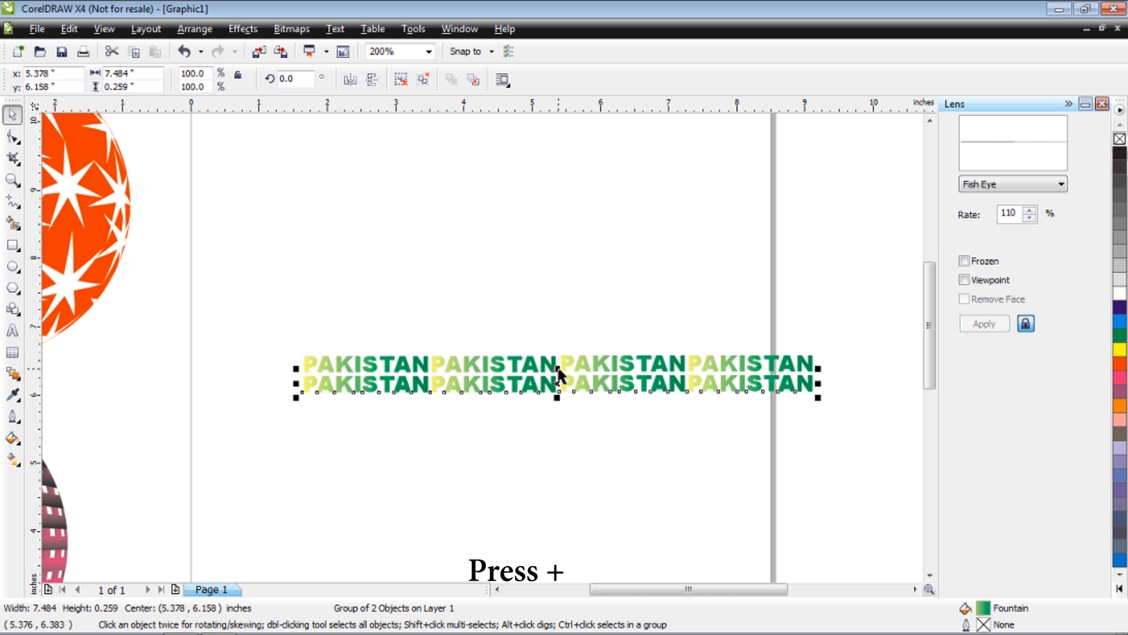
{"action": "key", "text": "KP_Add"}
{"action": "key", "text": "Down"}
{"action": "key", "text": "Down"}
{"action": "key", "text": "Down"}
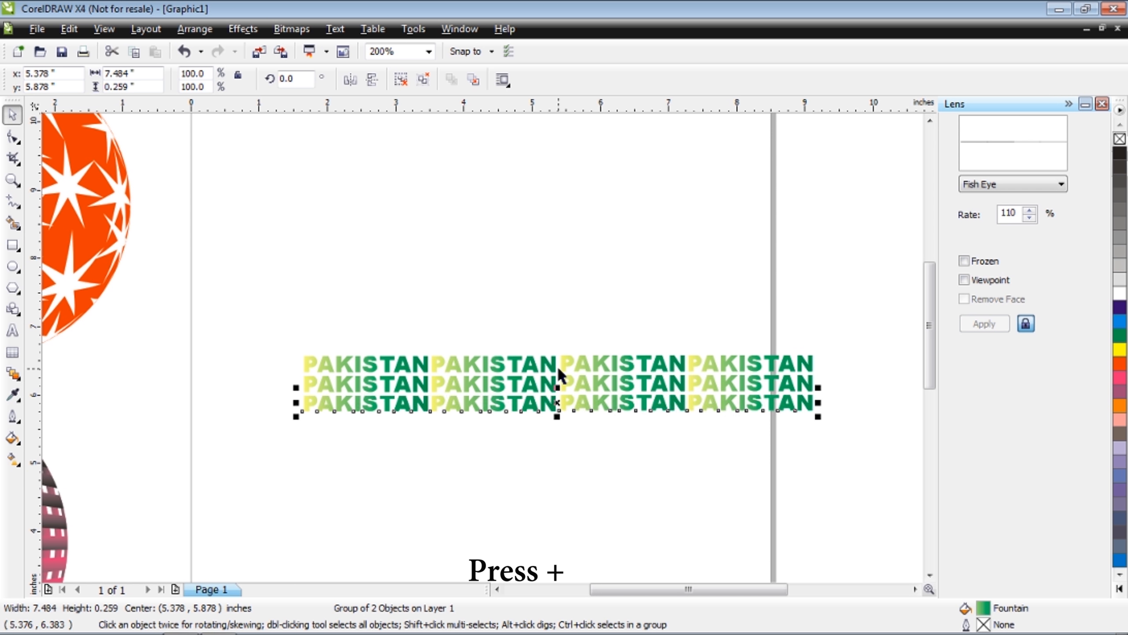
Add a fourth and a fifth copy of the text row below, keeping the same vertical spacing.
{"action": "key", "text": "KP_Add"}
{"action": "key", "text": "Down"}
{"action": "key", "text": "Down"}
{"action": "key", "text": "Down"}
{"action": "key", "text": "plus"}
{"action": "key", "text": "Down"}
{"action": "key", "text": "Down"}
{"action": "key", "text": "Down"}
{"action": "key", "text": "Down"}
{"action": "key", "text": "Down"}
{"action": "key", "text": "Down"}
{"action": "key", "text": "Down"}
{"action": "key", "text": "Down"}
{"action": "key", "text": "Down"}
{"action": "key", "text": "Down"}
{"action": "key", "text": "Down"}
{"action": "key", "text": "Down"}
{"action": "key", "text": "Down"}
{"action": "key", "text": "Down"}
{"action": "key", "text": "Down"}
{"action": "key", "text": "Down"}
{"action": "key", "text": "Down"}
{"action": "key", "text": "Down"}
{"action": "key", "text": "Down"}
{"action": "key", "text": "Down"}
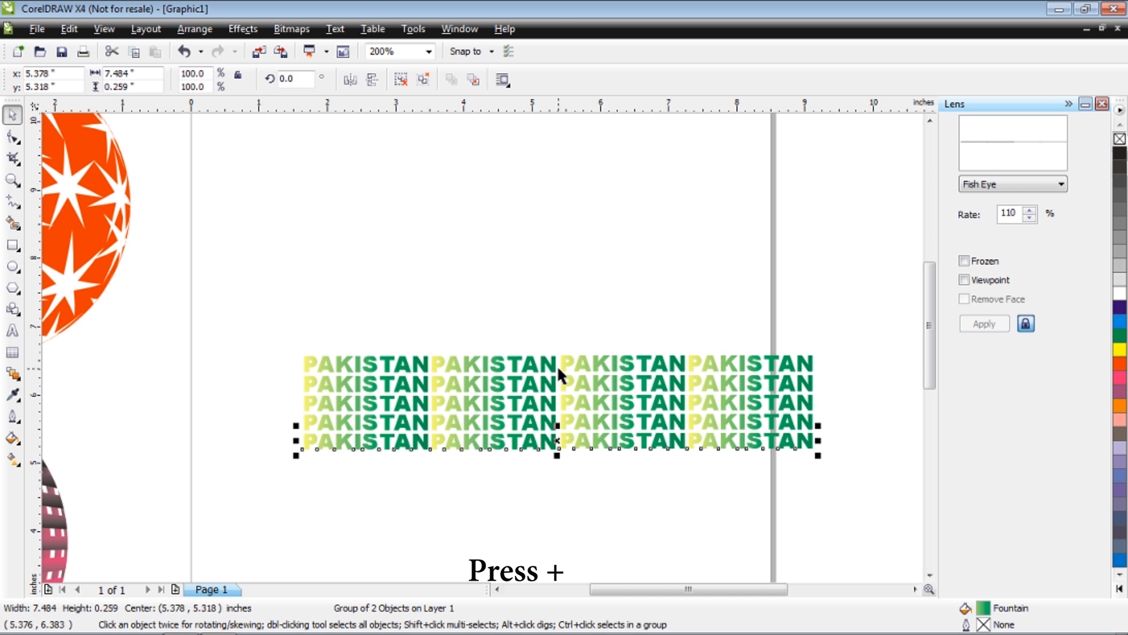
Repeat the row duplication three more times to extend the text block downward to eight rows.
{"action": "key", "text": "ctrl+r"}
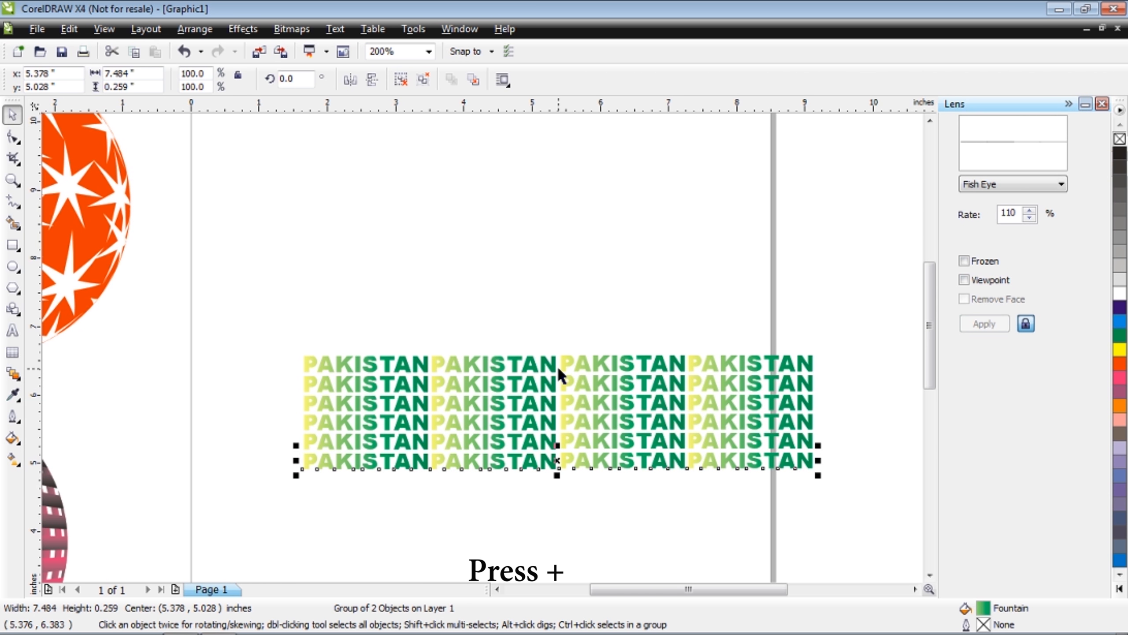
{"action": "key", "text": "ctrl+r"}
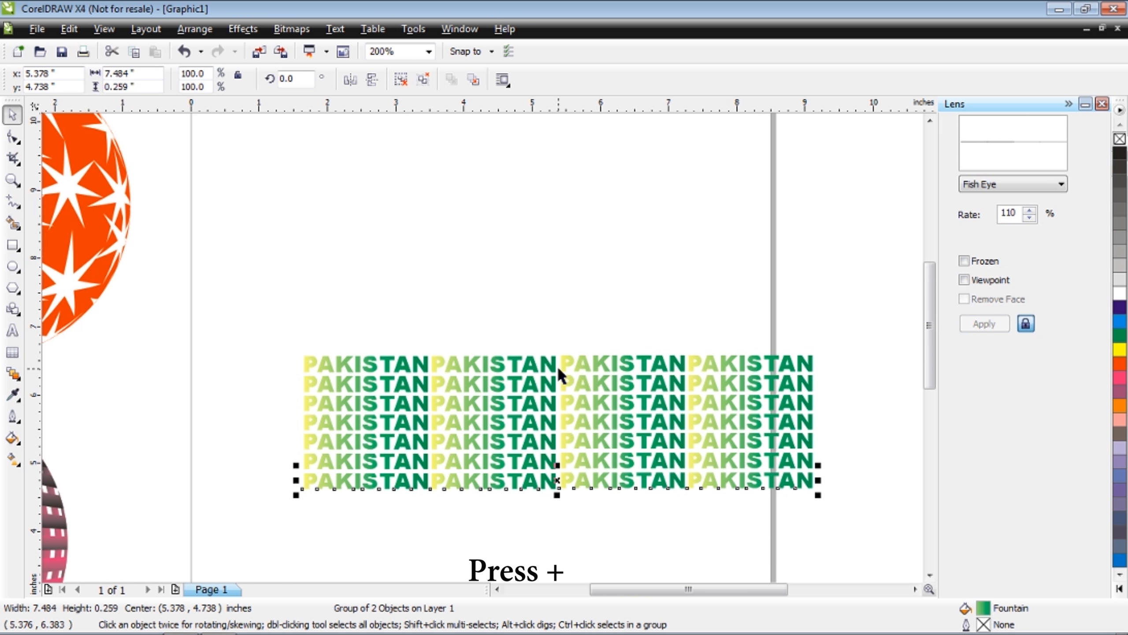
{"action": "key", "text": "ctrl+r"}
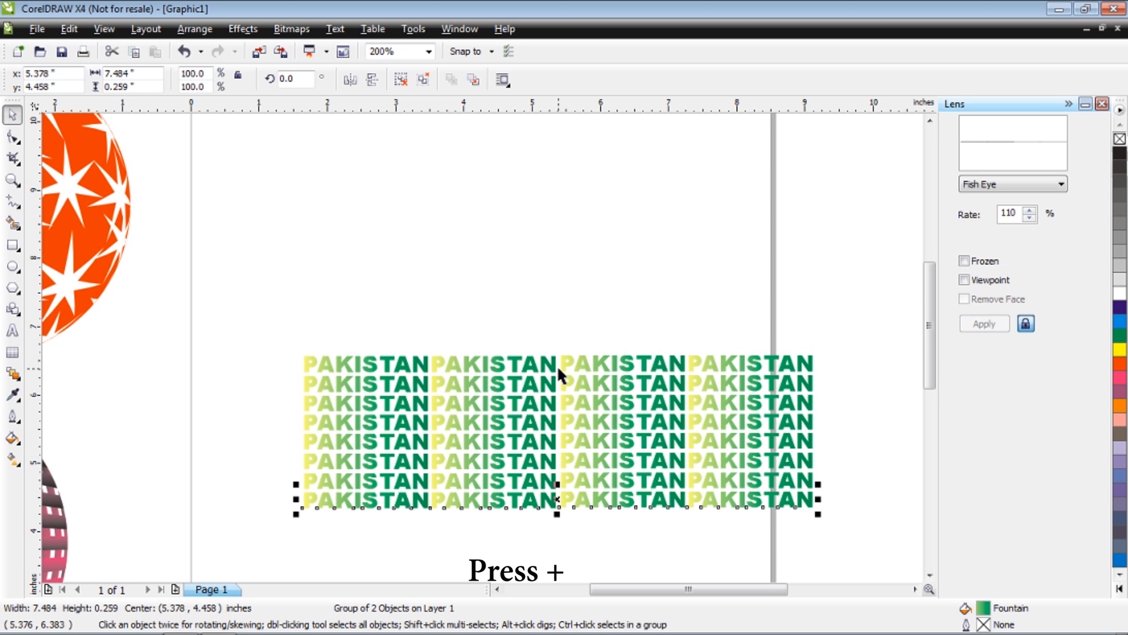
Repeat the text row duplication three more times to extend the block downward to eleven rows.
{"action": "key", "text": "ctrl+r"}
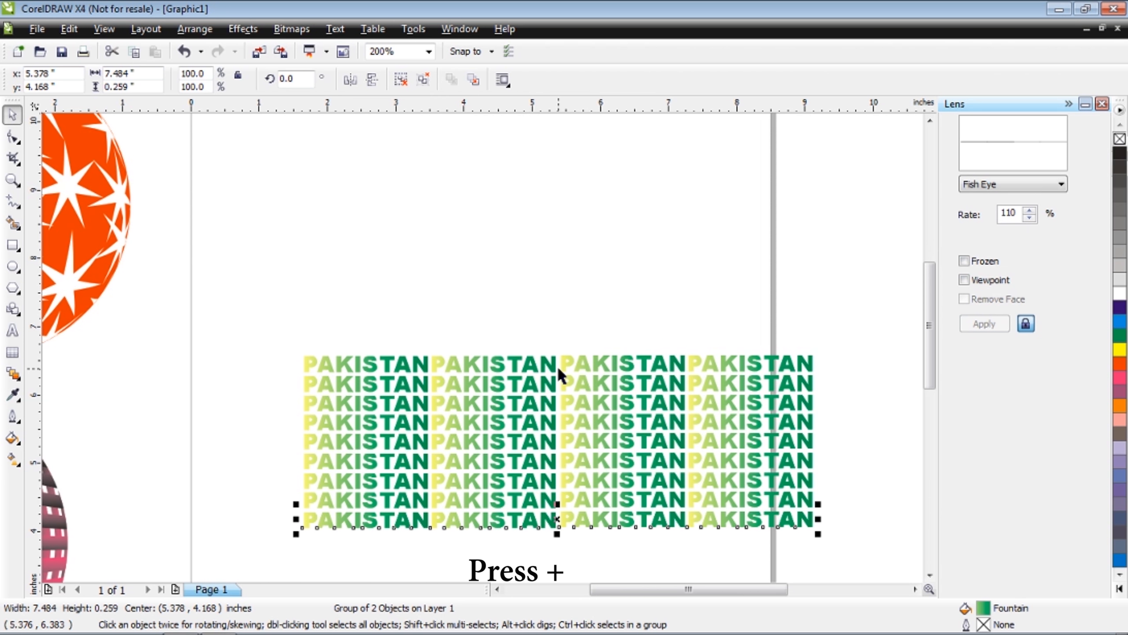
{"action": "key", "text": "ctrl+r"}
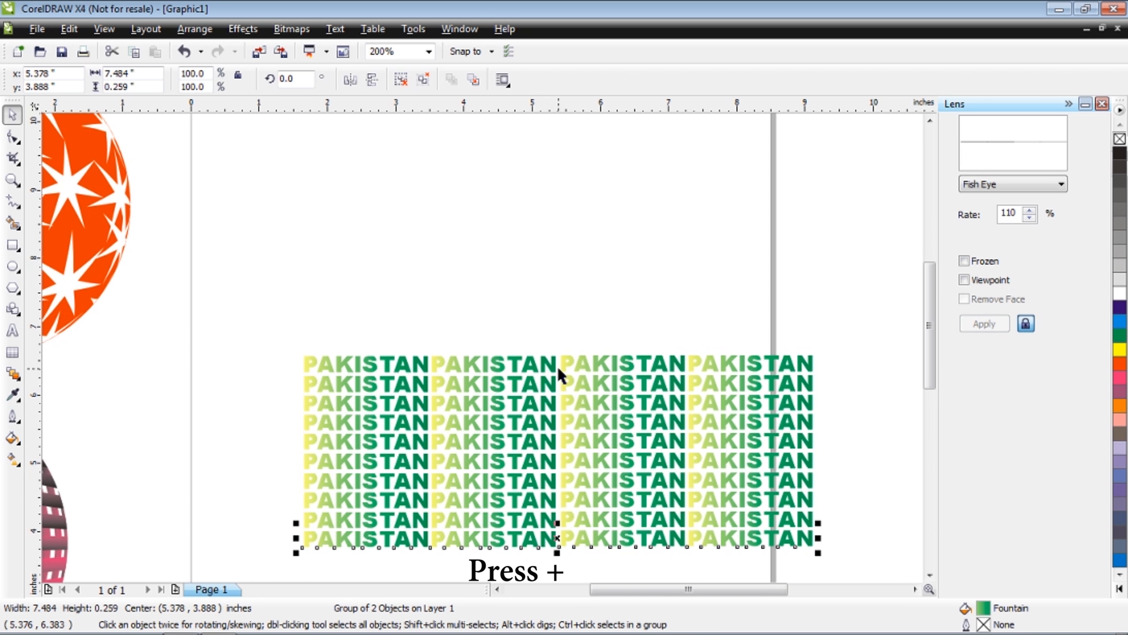
{"action": "key", "text": "ctrl+r"}
{"action": "key", "text": "Down"}
{"action": "key", "text": "Down"}
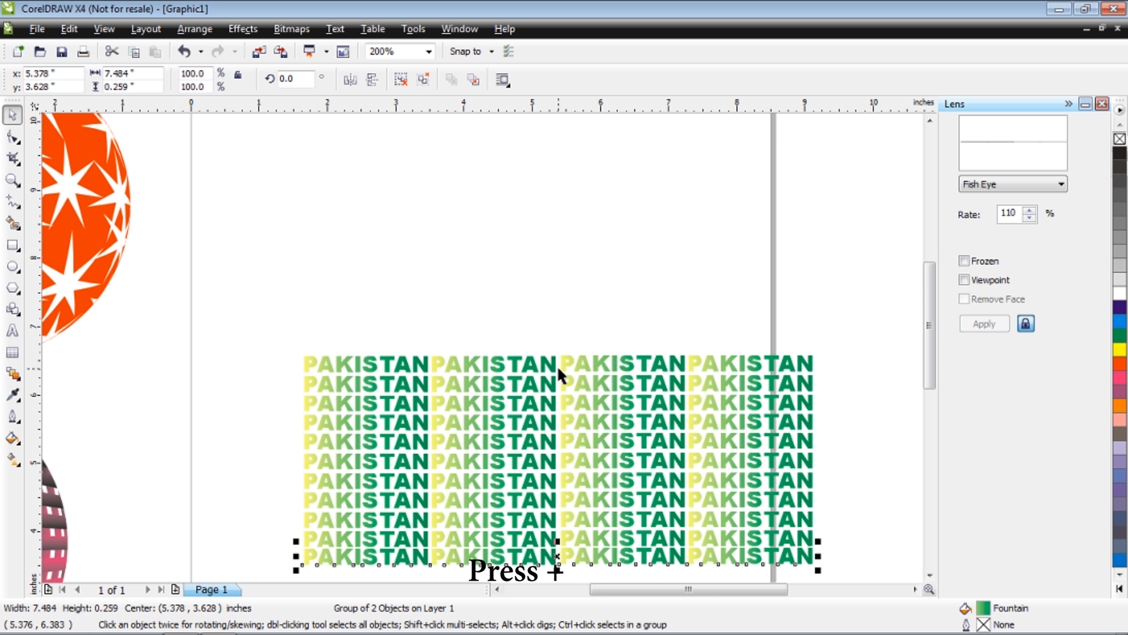
Add a twelfth copy of the text row below the block and nudge it to match the spacing of the rows above.
{"action": "left_click_drag", "start_coordinate": [930, 343], "coordinate": [929, 367]}
{"action": "key", "text": "plus"}
{"action": "key", "text": "Down"}
{"action": "key", "text": "Down"}
{"action": "key", "text": "Down"}
{"action": "key", "text": "Down"}
{"action": "key", "text": "Down"}
{"action": "key", "text": "Down"}
{"action": "key", "text": "Down"}
{"action": "key", "text": "Down"}
{"action": "key", "text": "Down"}
{"action": "key", "text": "Down"}
{"action": "key", "text": "Down"}
{"action": "key", "text": "Down"}
{"action": "key", "text": "Down"}
{"action": "key", "text": "Down"}
{"action": "key", "text": "Down"}
{"action": "key", "text": "Down"}
{"action": "key", "text": "Down"}
{"action": "key", "text": "Down"}
{"action": "key", "text": "Down"}
{"action": "key", "text": "Down"}
{"action": "key", "text": "Down"}
{"action": "key", "text": "Down"}
{"action": "key", "text": "Down"}
{"action": "key", "text": "Down"}
{"action": "key", "text": "Down"}
{"action": "key", "text": "Down"}
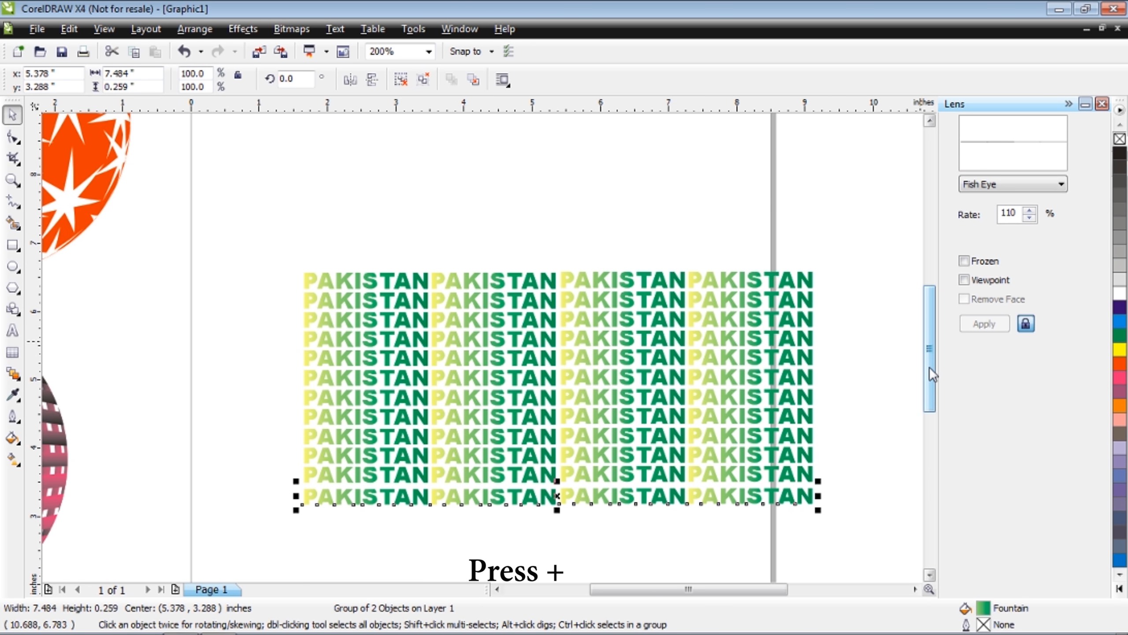
{"action": "key", "text": "Up"}
{"action": "key", "text": "Up"}
{"action": "key", "text": "Up"}
{"action": "key", "text": "Up"}
{"action": "key", "text": "Up"}
{"action": "key", "text": "Up"}
{"action": "key", "text": "Down"}
Move the empty 4.454-inch circle onto the middle of the text block and lower it about 0.25 inches.
{"action": "left_click", "coordinate": [878, 333]}
{"action": "key", "text": "F3"}
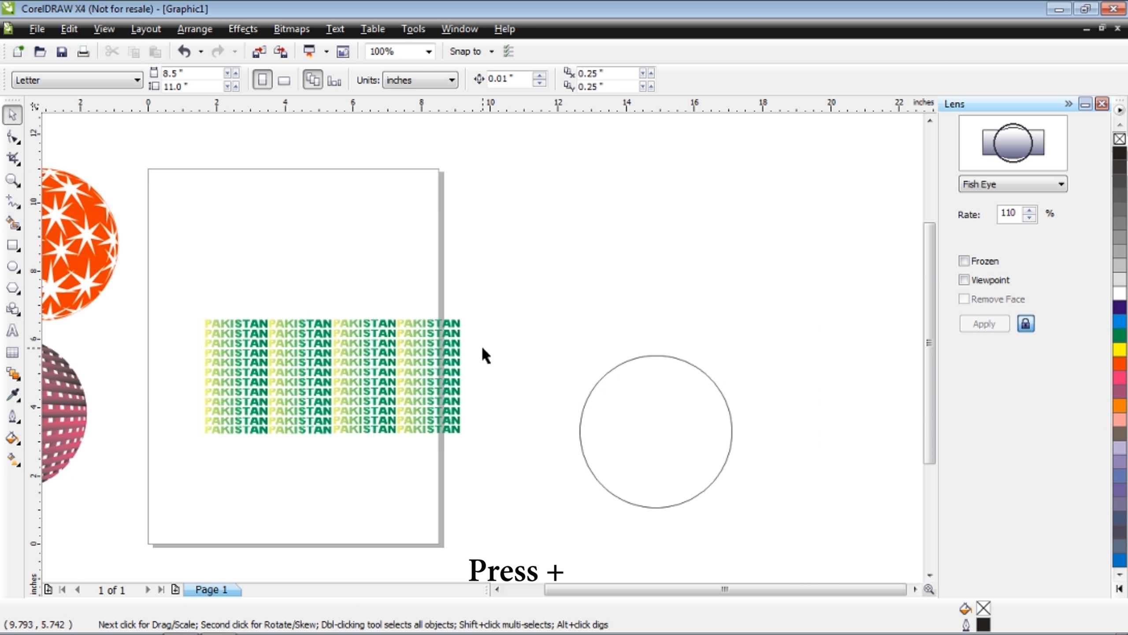
{"action": "left_click_drag", "start_coordinate": [591, 391], "coordinate": [269, 348]}
{"action": "scroll", "coordinate": [279, 354], "scroll_direction": "up", "scroll_amount": 1}
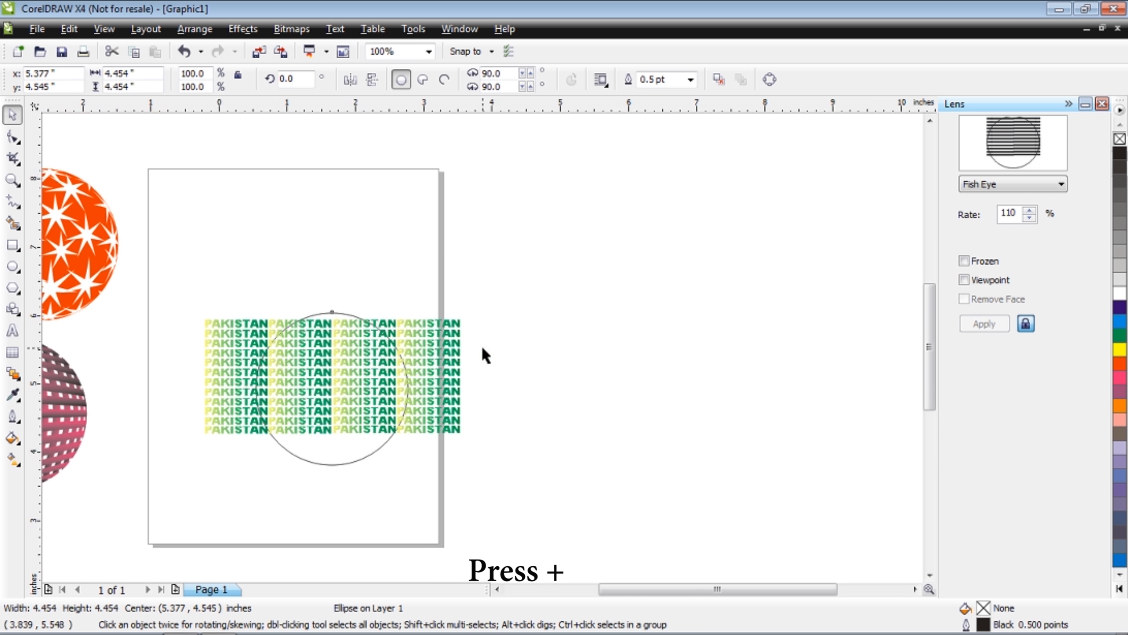
{"action": "key", "text": "plus"}
{"action": "key", "text": "Down"}
{"action": "key", "text": "Down"}
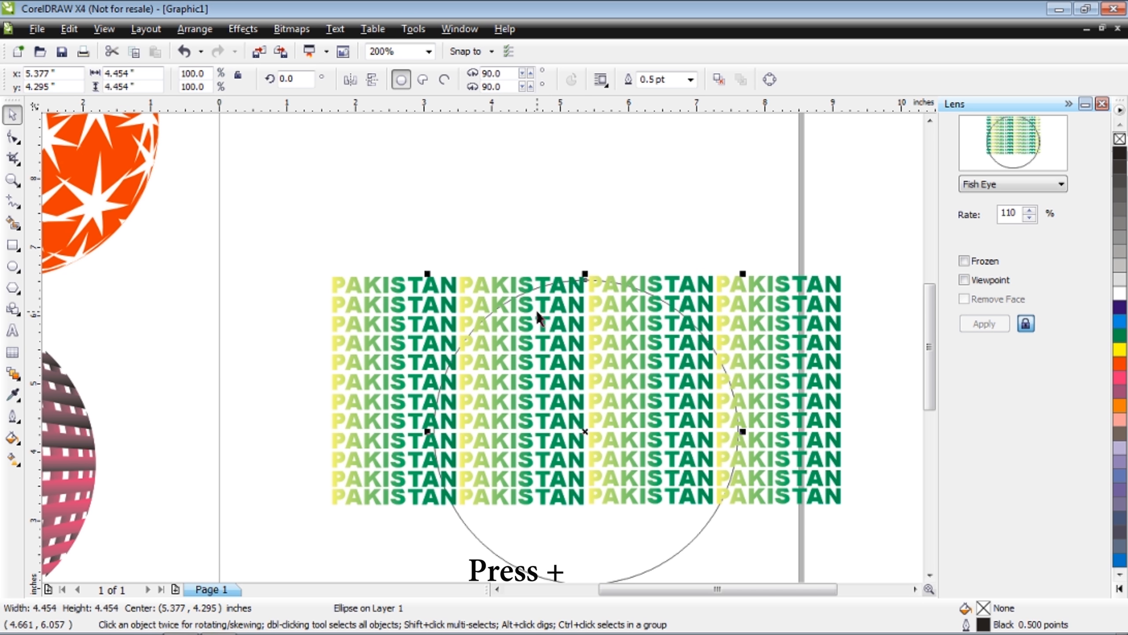
Copy the lowest text row three times, each about 0.25 to 0.28 inches below the last, to make fifteen rows.
{"action": "left_click", "coordinate": [631, 488]}
{"action": "key", "text": "Down"}
{"action": "key", "text": "Down"}
{"action": "key", "text": "Down"}
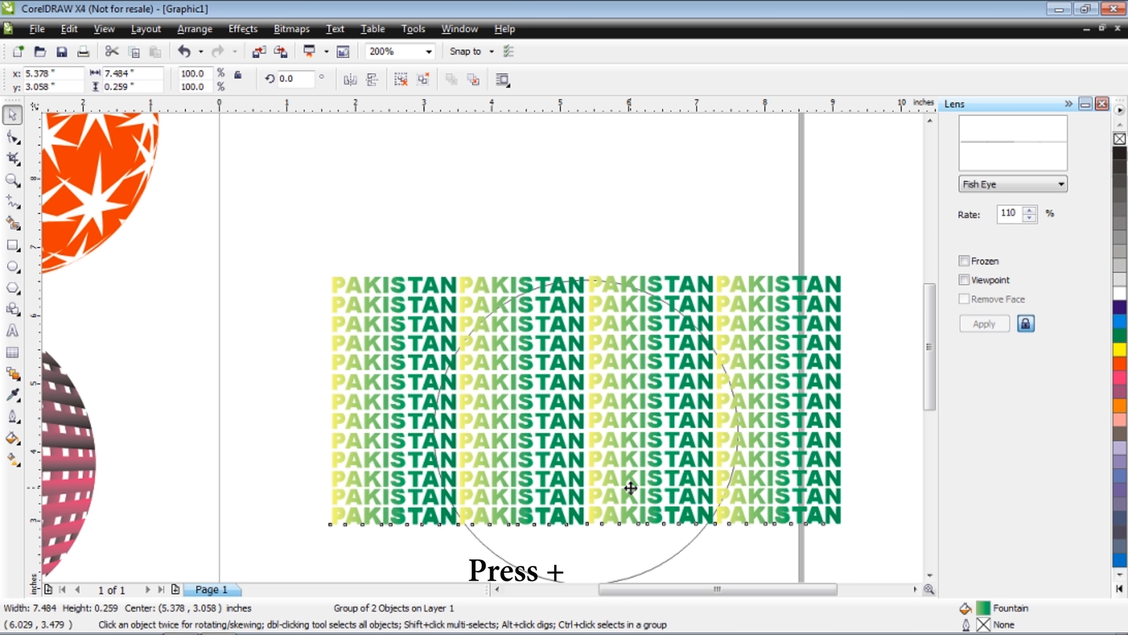
{"action": "key", "text": "Down"}
{"action": "key", "text": "Down"}
{"action": "key", "text": "Down"}
{"action": "key", "text": "Down"}
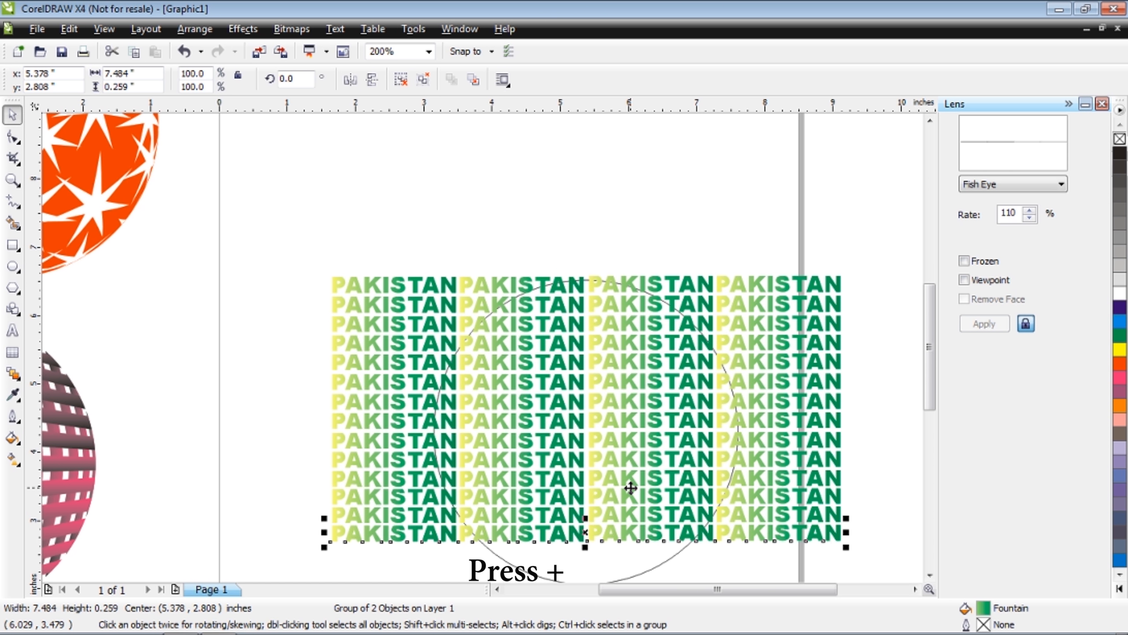
{"action": "key", "text": "Down"}
{"action": "key", "text": "Down"}
{"action": "key", "text": "Down"}
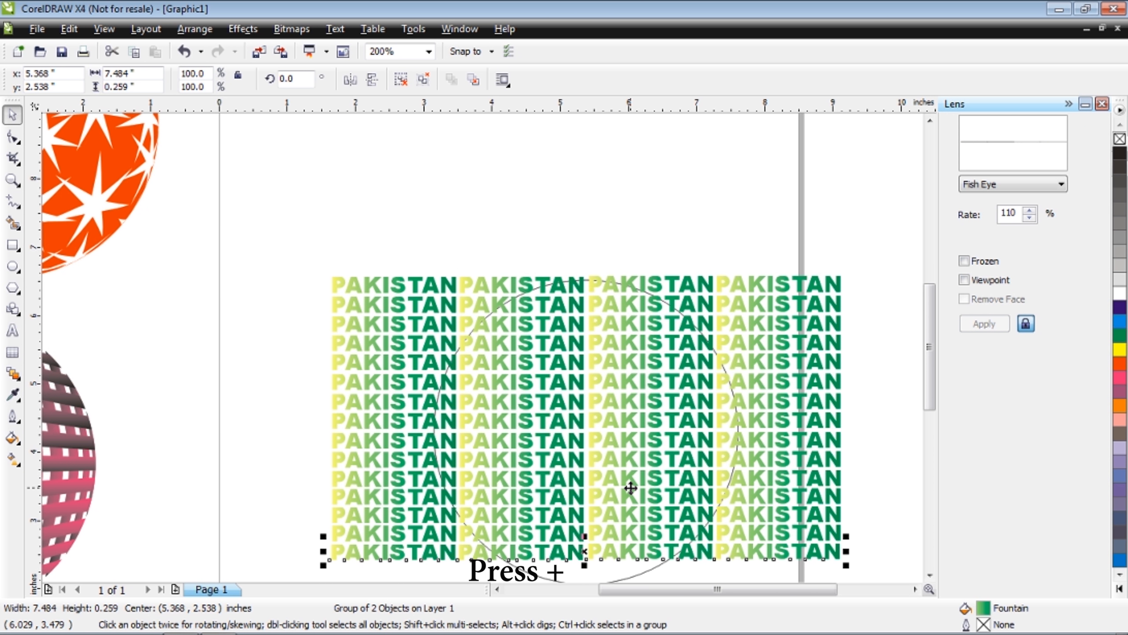
Add a sixteenth and a seventeenth text row so the block extends past the circle's lower edge.
{"action": "key", "text": "Down"}
{"action": "key", "text": "Down"}
{"action": "left_click_drag", "start_coordinate": [922, 383], "coordinate": [929, 419]}
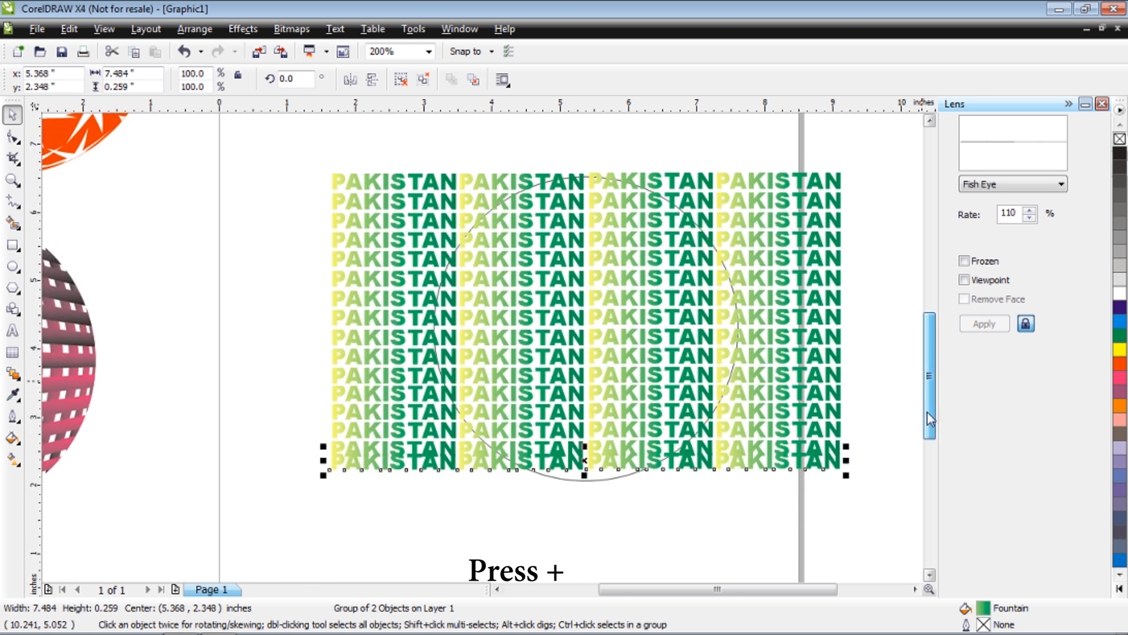
{"action": "key", "text": "Down"}
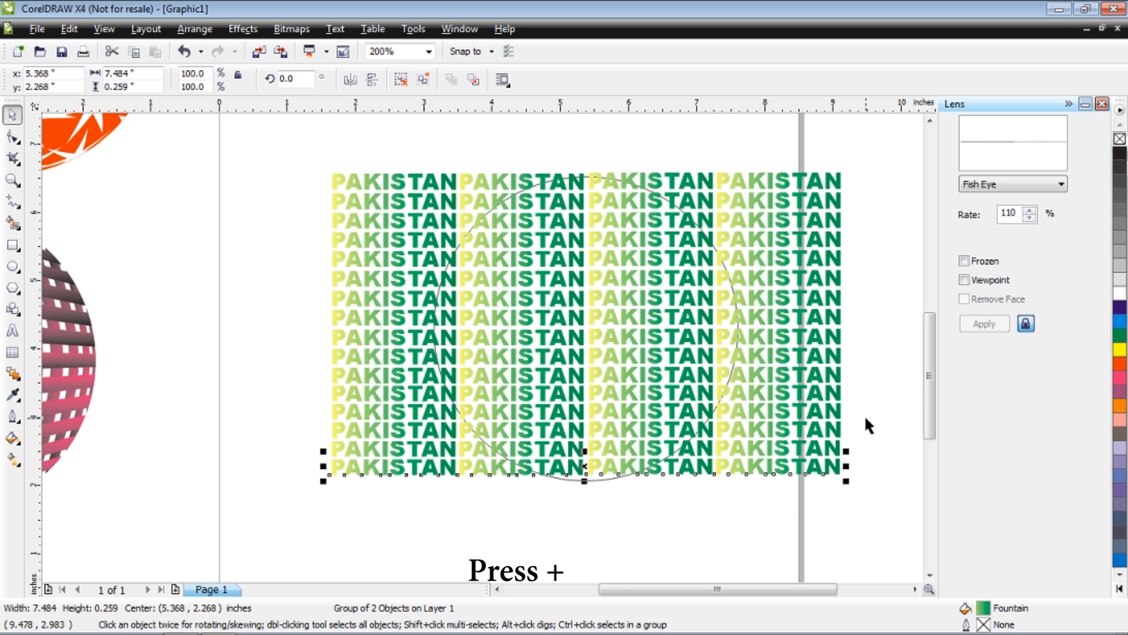
{"action": "key", "text": "Down"}
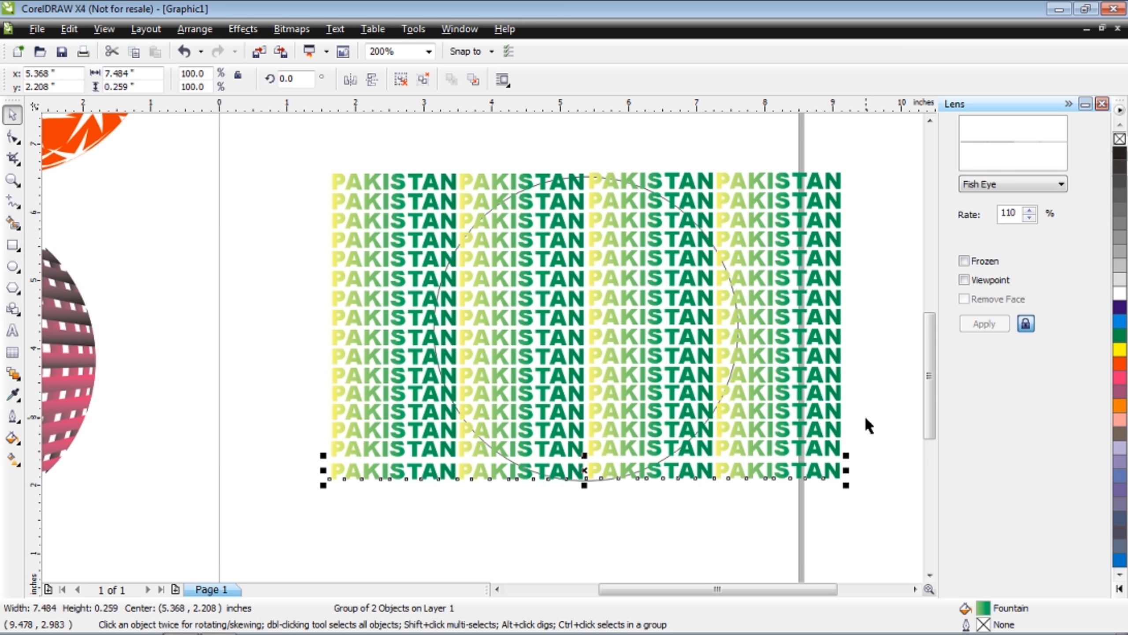
{"action": "key", "text": "Up"}
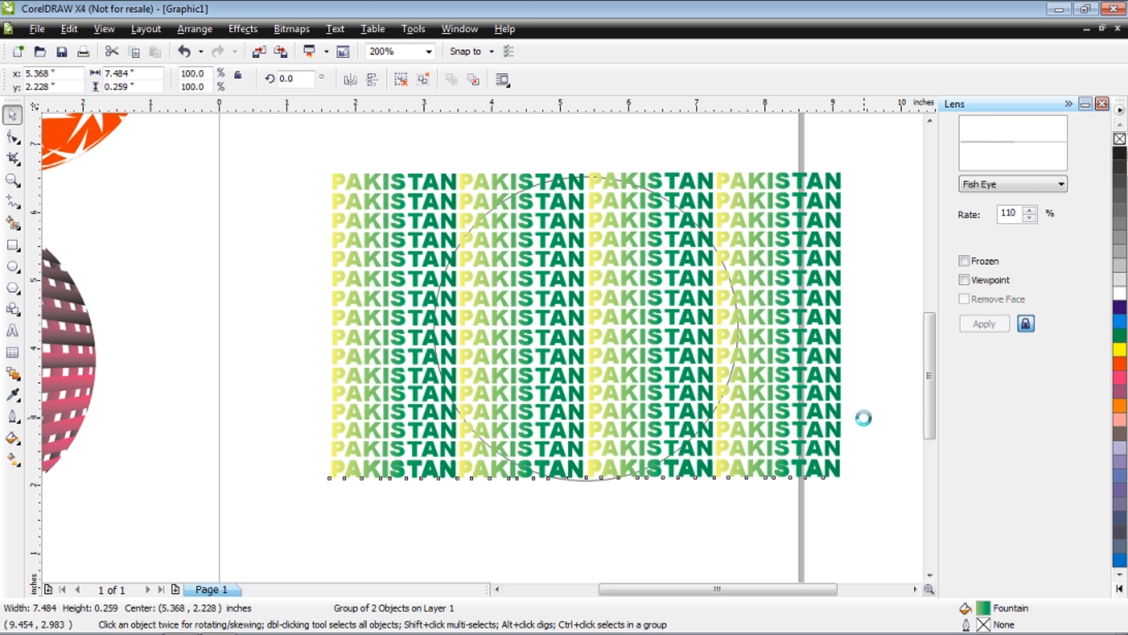
{"action": "key", "text": "plus"}
{"action": "key", "text": "Down"}
{"action": "key", "text": "Down"}
{"action": "key", "text": "Down"}
{"action": "key", "text": "Down"}
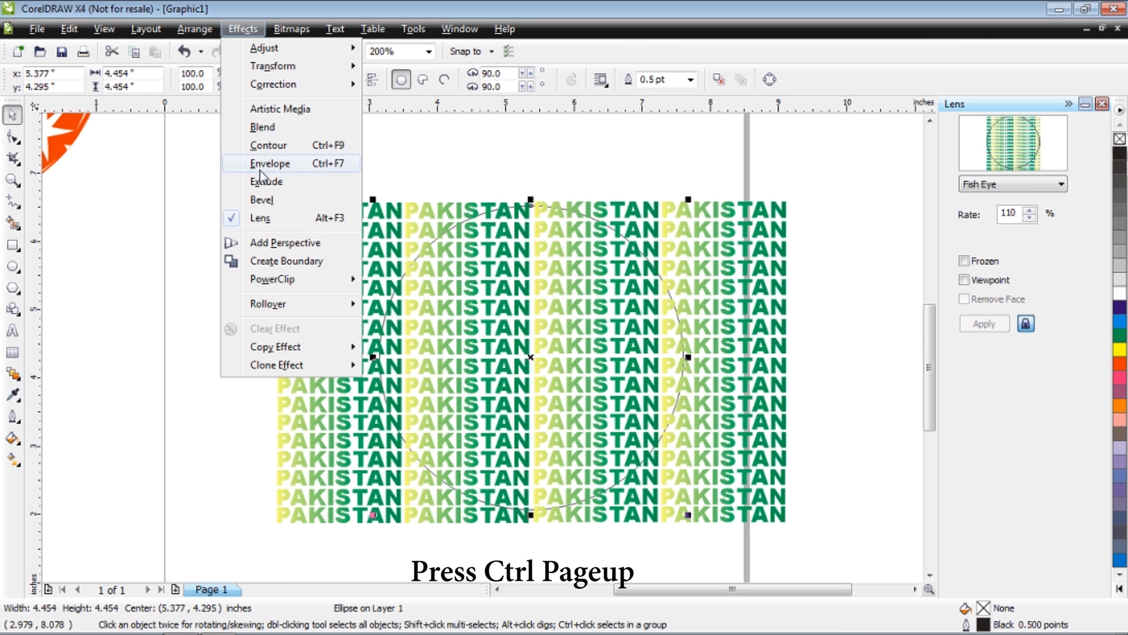
Apply the Fish Eye lens to the circle over the text block and freeze it.
{"action": "left_click", "coordinate": [260, 217]}
{"action": "key", "text": "alt+c"}
{"action": "key", "text": "Return"}
{"action": "left_click", "coordinate": [1012, 184]}
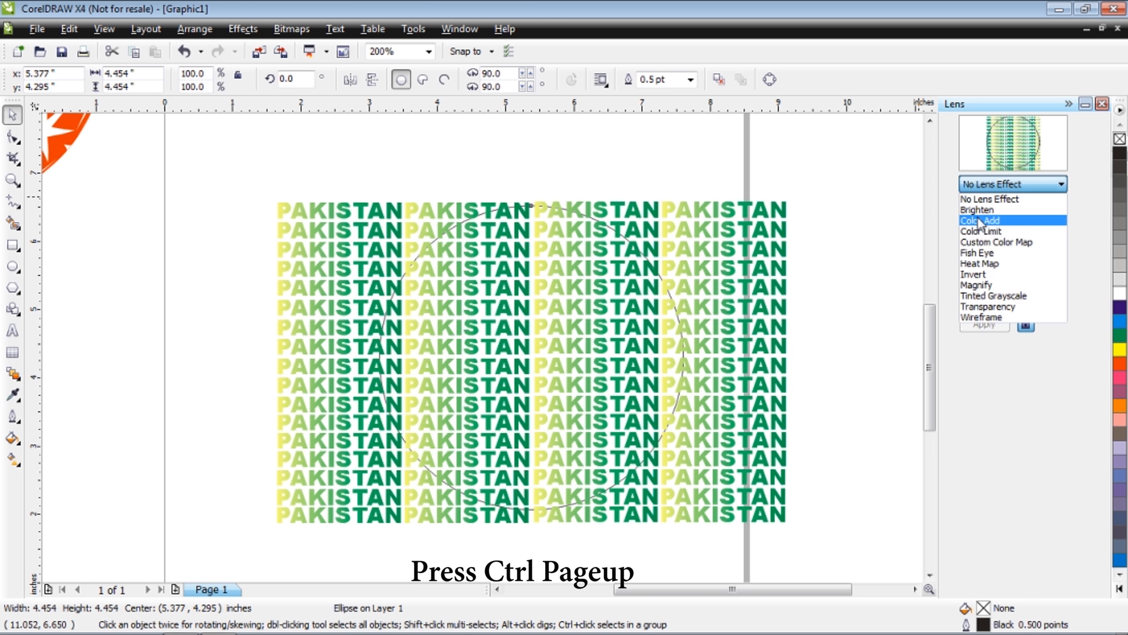
{"action": "left_click", "coordinate": [982, 254]}
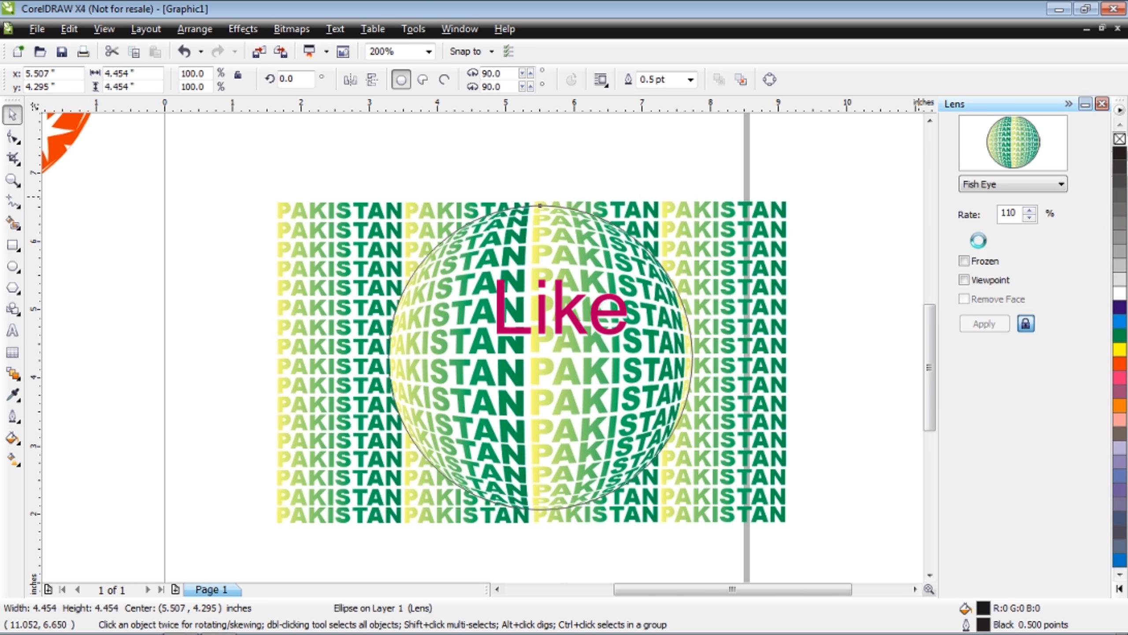
{"action": "left_click", "coordinate": [964, 261]}
Try to rotate the frozen text ball and undo the rotation.
{"action": "left_click_drag", "start_coordinate": [531, 310], "coordinate": [403, 318]}
{"action": "left_click", "coordinate": [404, 318]}
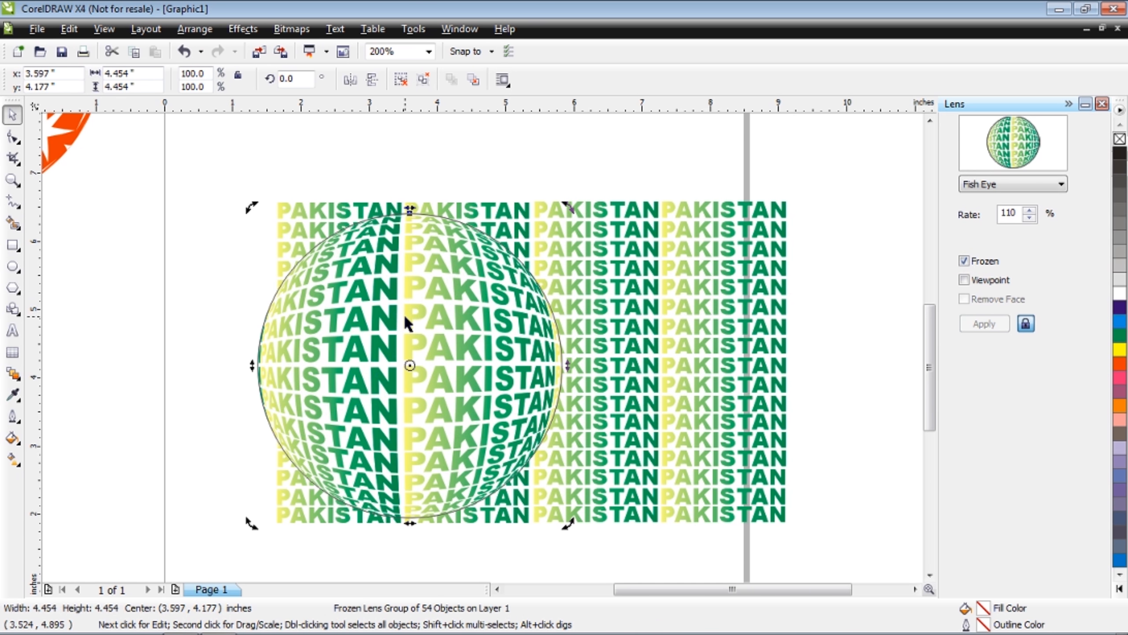
{"action": "left_click_drag", "start_coordinate": [251, 208], "coordinate": [238, 309]}
{"action": "key", "text": "ctrl+z"}
Move the frozen text ball above the flat text block and remove its outline.
{"action": "left_click_drag", "start_coordinate": [419, 310], "coordinate": [267, 282]}
{"action": "right_click", "coordinate": [1120, 139]}
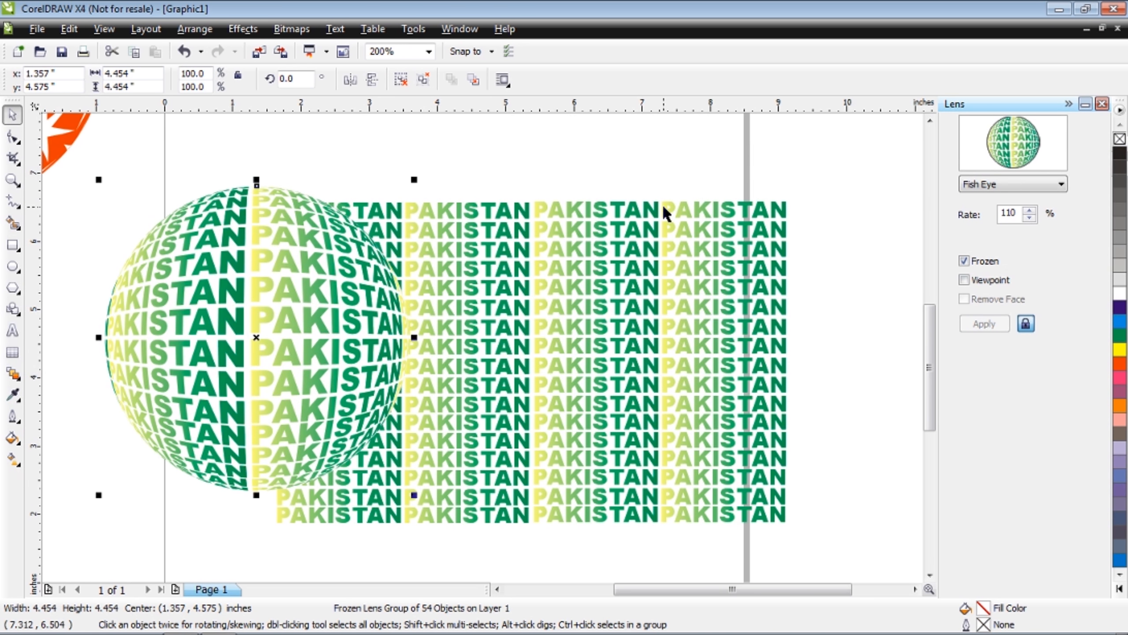
{"action": "scroll", "coordinate": [664, 204], "scroll_direction": "down", "scroll_amount": 1}
{"action": "left_click_drag", "start_coordinate": [296, 394], "coordinate": [363, 244]}
Delete all the flat text rows and gather the star, text and striped balls to the right of the page.
{"action": "left_click_drag", "start_coordinate": [232, 340], "coordinate": [564, 525]}
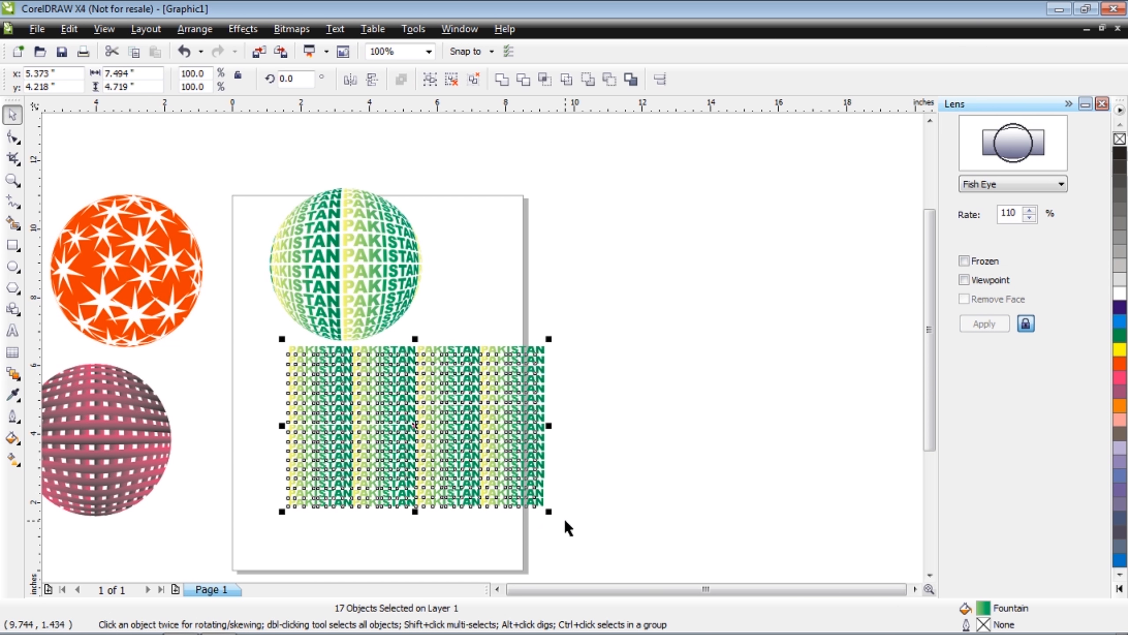
{"action": "key", "text": "Delete"}
{"action": "left_click_drag", "start_coordinate": [174, 279], "coordinate": [786, 325]}
{"action": "left_click_drag", "start_coordinate": [375, 318], "coordinate": [731, 496]}
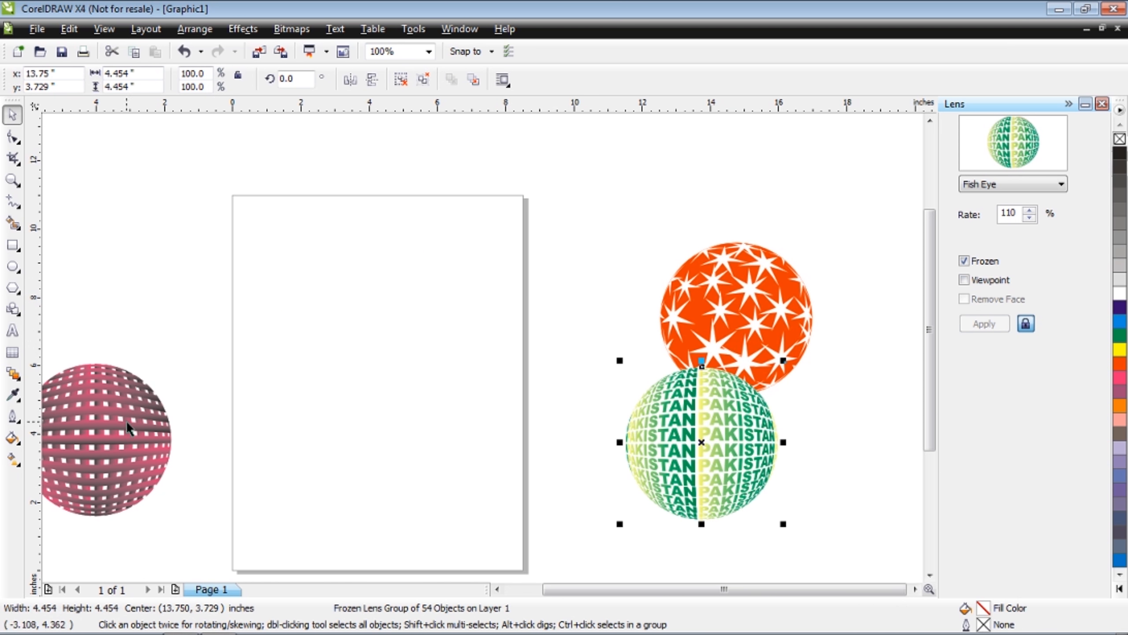
{"action": "left_click_drag", "start_coordinate": [126, 440], "coordinate": [673, 228]}
{"action": "left_click", "coordinate": [368, 303]}
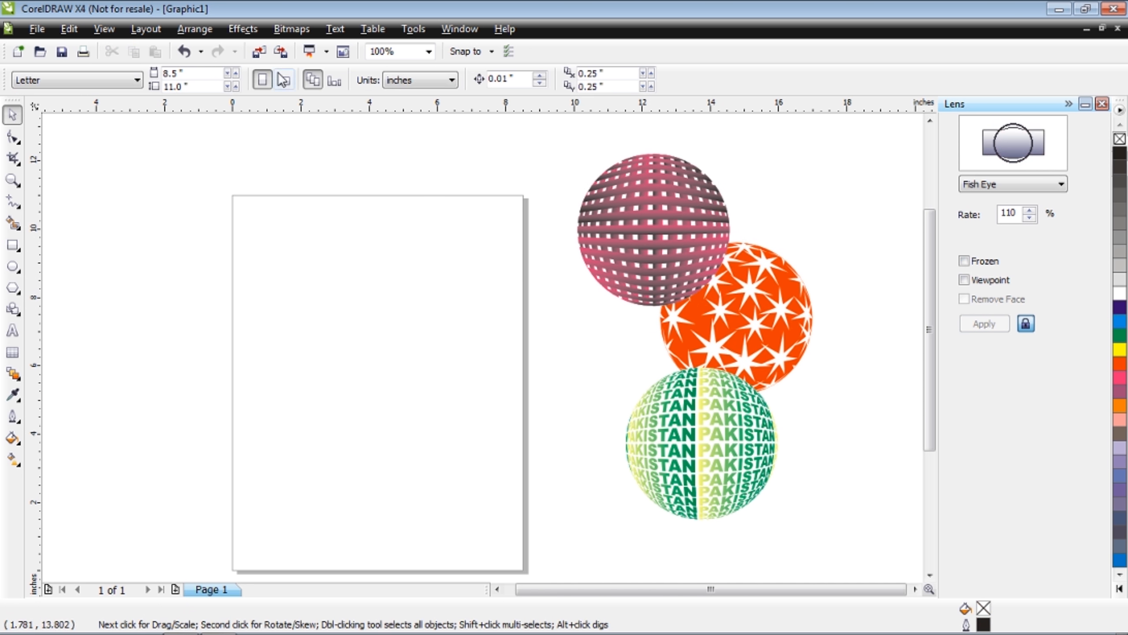
Change the Letter page to landscape orientation, 11 by 8.5 inches.
{"action": "left_click", "coordinate": [284, 81]}
{"action": "left_click_drag", "start_coordinate": [619, 589], "coordinate": [574, 595]}
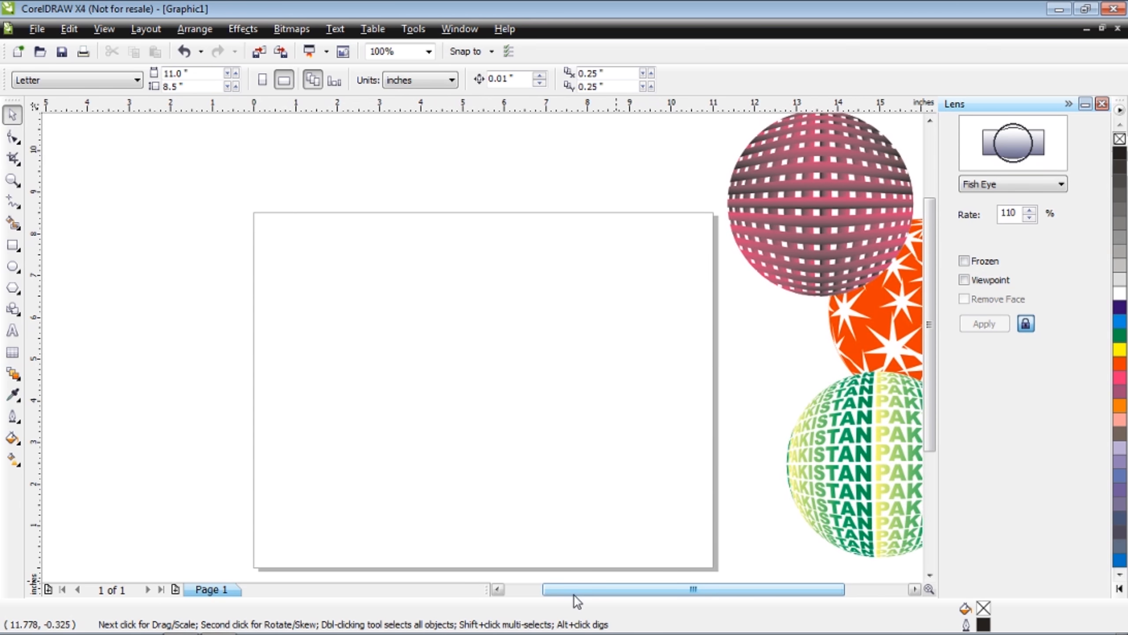
{"action": "scroll", "coordinate": [652, 245], "scroll_direction": "down", "scroll_amount": 1}
{"action": "scroll", "coordinate": [483, 348], "scroll_direction": "up", "scroll_amount": 1}
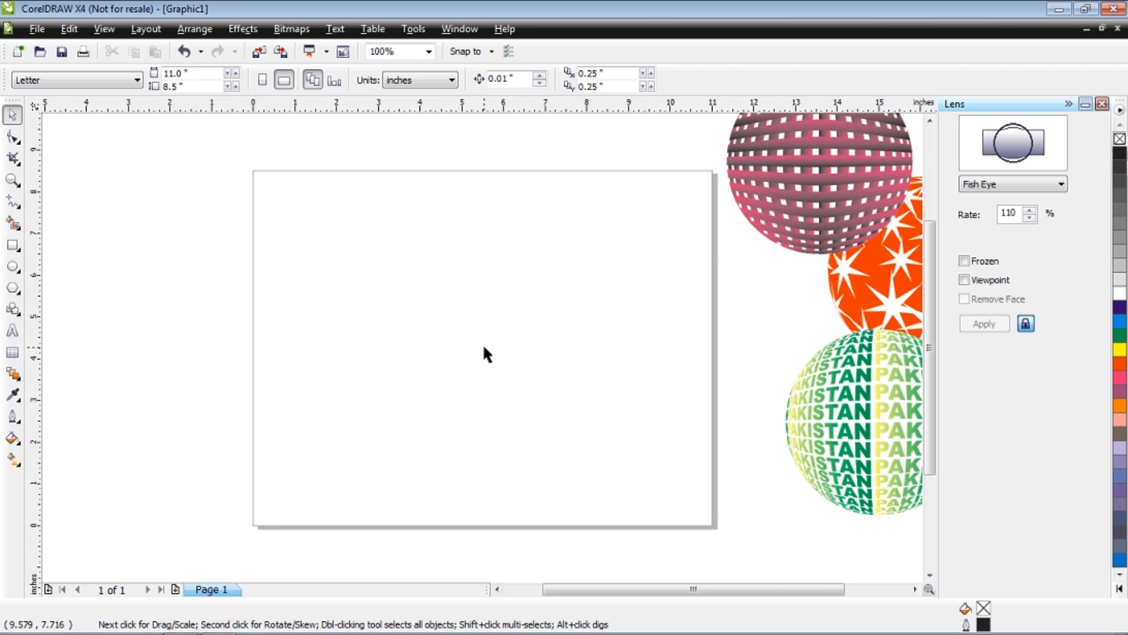
Place the orange star ball in the upper left of the page and ungroup it.
{"action": "left_click_drag", "start_coordinate": [867, 292], "coordinate": [284, 287]}
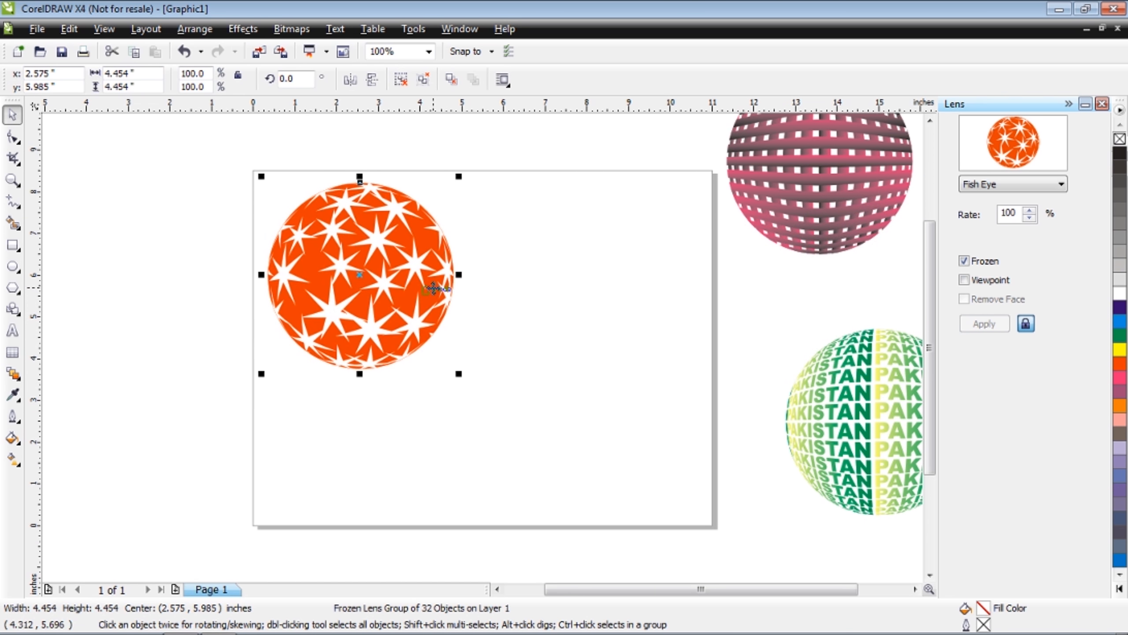
{"action": "right_click", "coordinate": [433, 284]}
{"action": "left_click", "coordinate": [482, 316]}
{"action": "left_click", "coordinate": [511, 309]}
Fill the star ball's orange background with a two-color linear fountain fill from pink to dark purple.
{"action": "left_click", "coordinate": [411, 257]}
{"action": "key", "text": "F11"}
{"action": "left_click", "coordinate": [474, 331]}
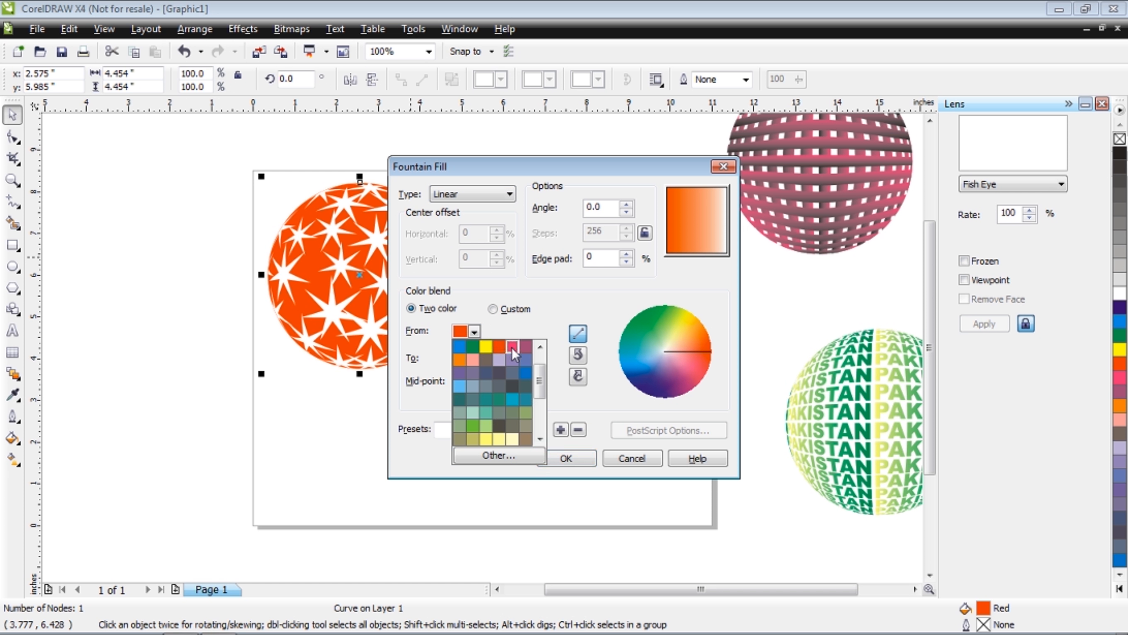
{"action": "left_click", "coordinate": [512, 346]}
{"action": "left_click", "coordinate": [473, 358]}
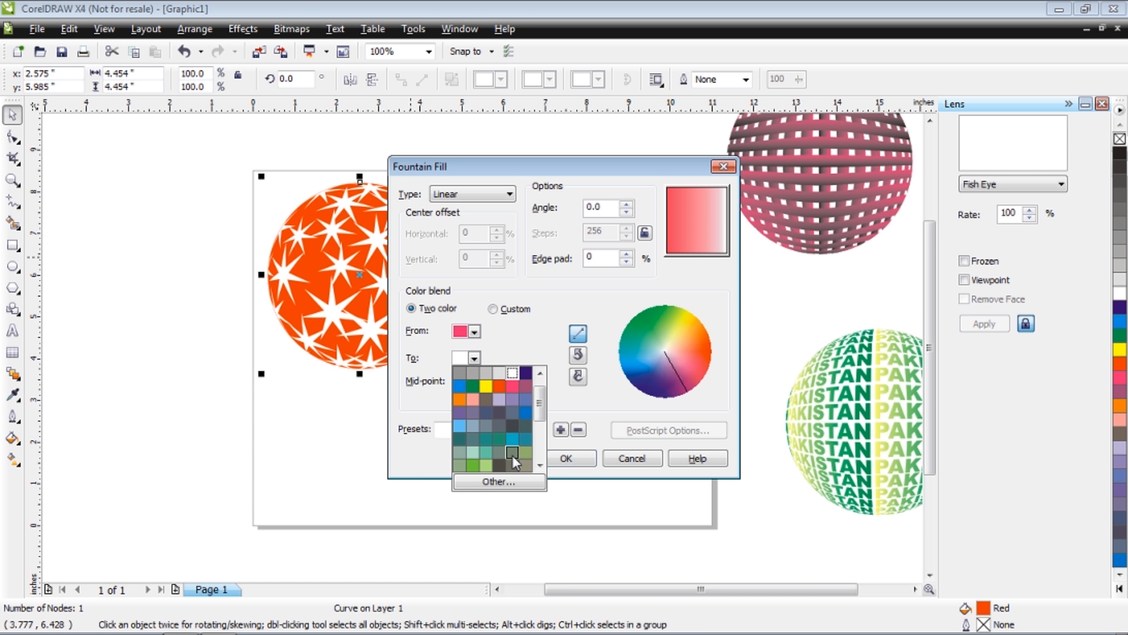
{"action": "scroll", "coordinate": [525, 443], "scroll_direction": "down", "scroll_amount": 2}
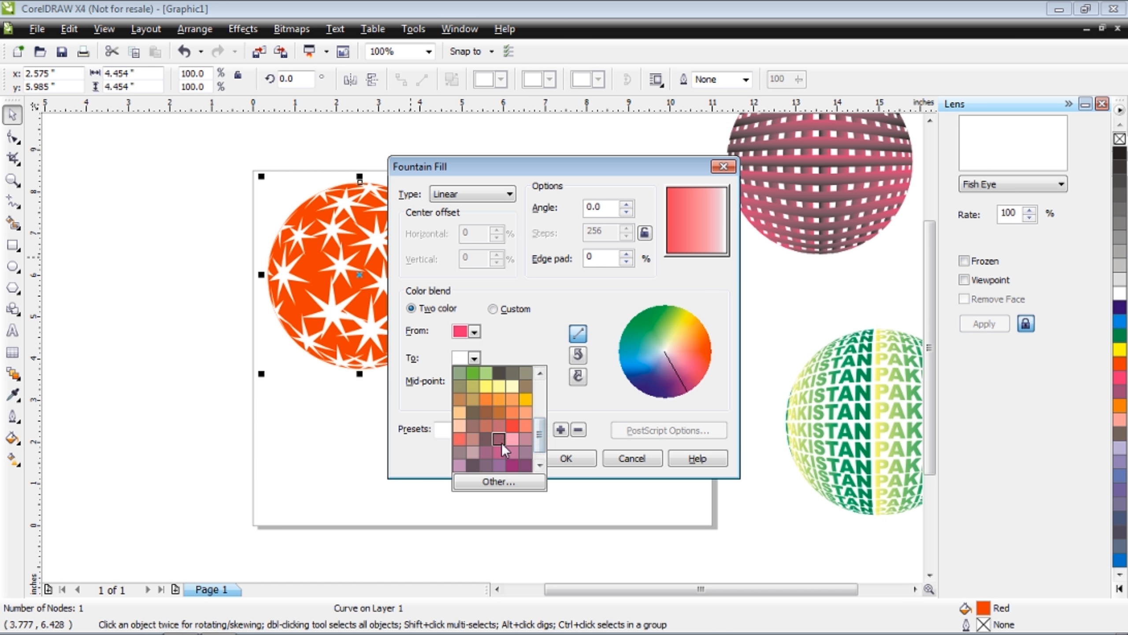
{"action": "left_click", "coordinate": [502, 442]}
{"action": "left_click", "coordinate": [473, 358]}
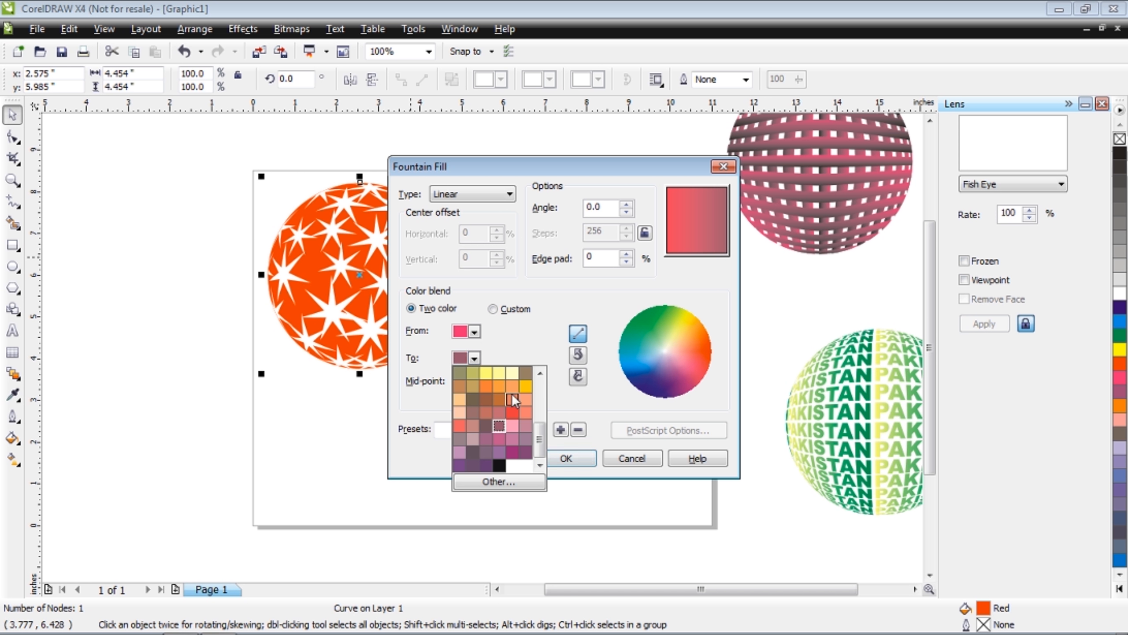
{"action": "left_click", "coordinate": [497, 440]}
{"action": "left_click", "coordinate": [556, 458]}
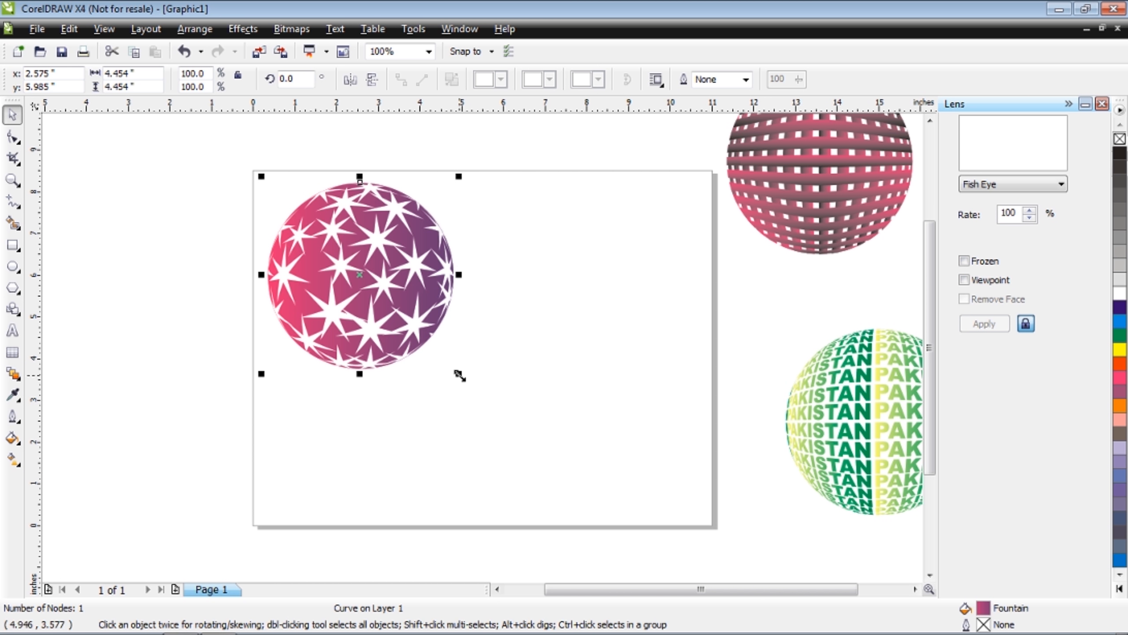
{"action": "key", "text": "F11"}
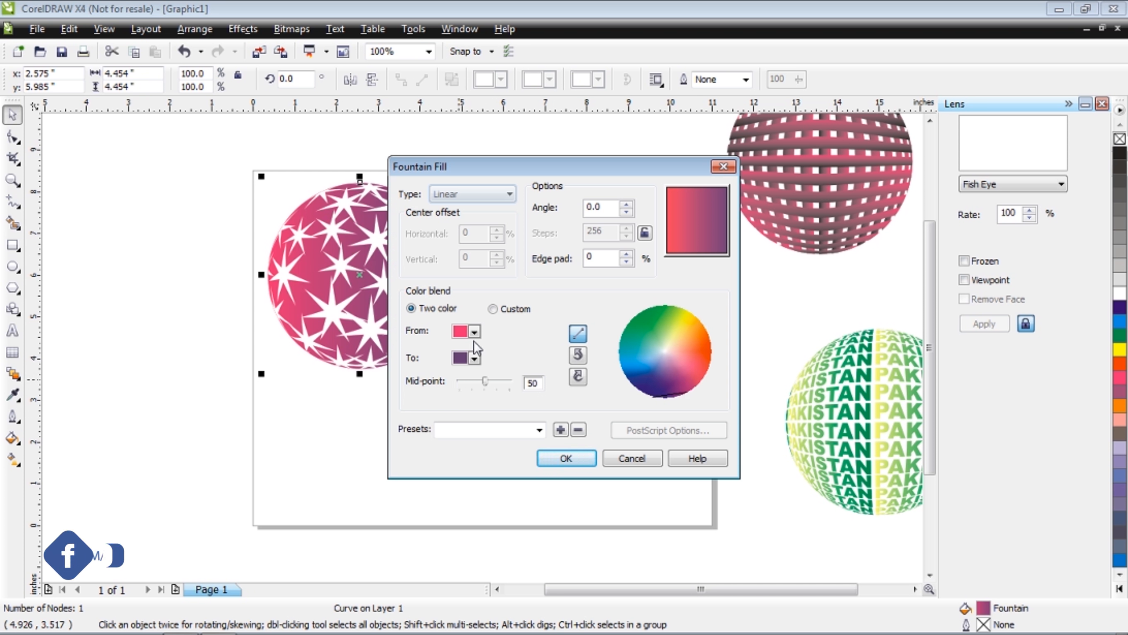
{"action": "left_click", "coordinate": [566, 458]}
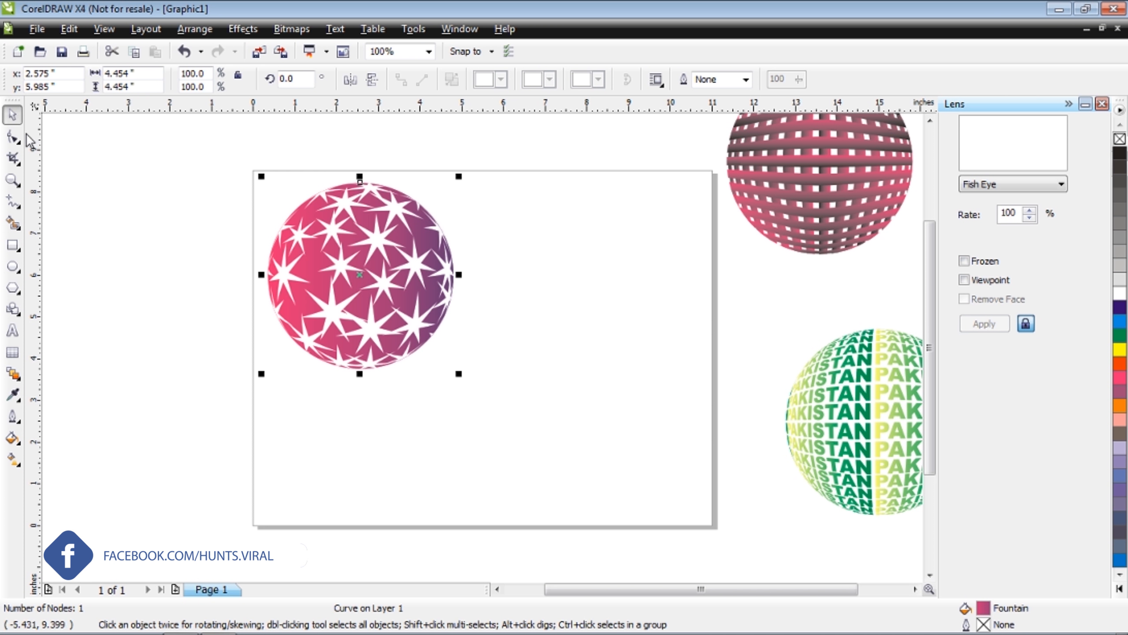
Place the striped ball on the page beside the star ball and ungroup it.
{"action": "left_click_drag", "start_coordinate": [830, 217], "coordinate": [573, 348]}
{"action": "right_click", "coordinate": [574, 291]}
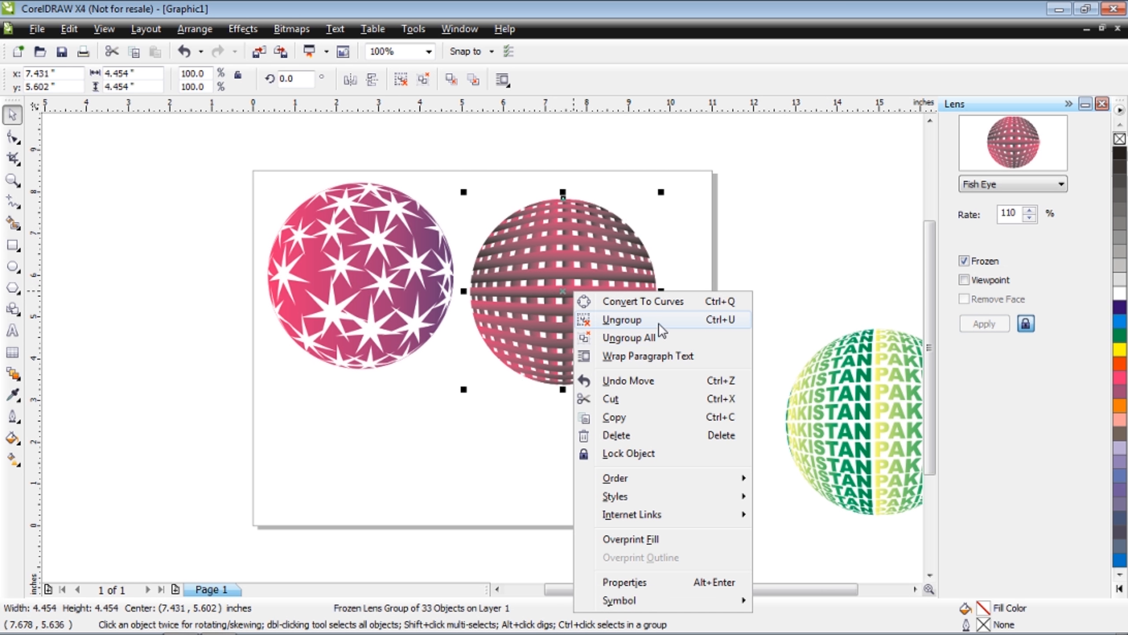
{"action": "left_click", "coordinate": [658, 323]}
{"action": "left_click", "coordinate": [668, 249]}
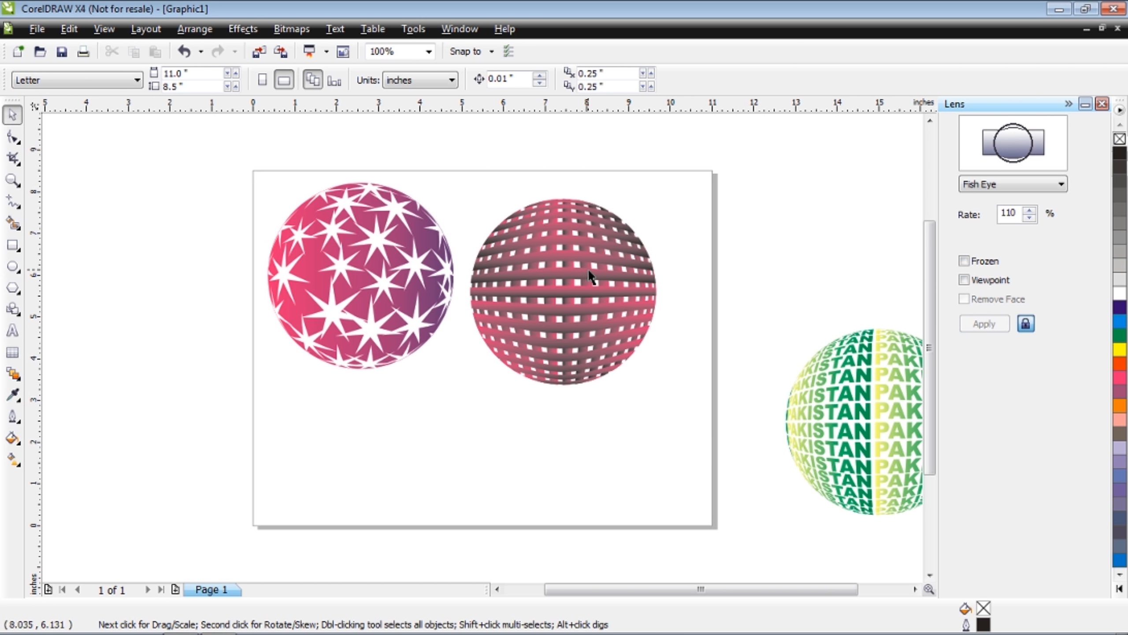
Start a two-color fountain fill from blue to white for the white background circle of the striped ball.
{"action": "left_click", "coordinate": [588, 270]}
{"action": "key", "text": "Escape"}
{"action": "scroll", "coordinate": [578, 272], "scroll_direction": "up", "scroll_amount": 1}
{"action": "left_click", "coordinate": [480, 333]}
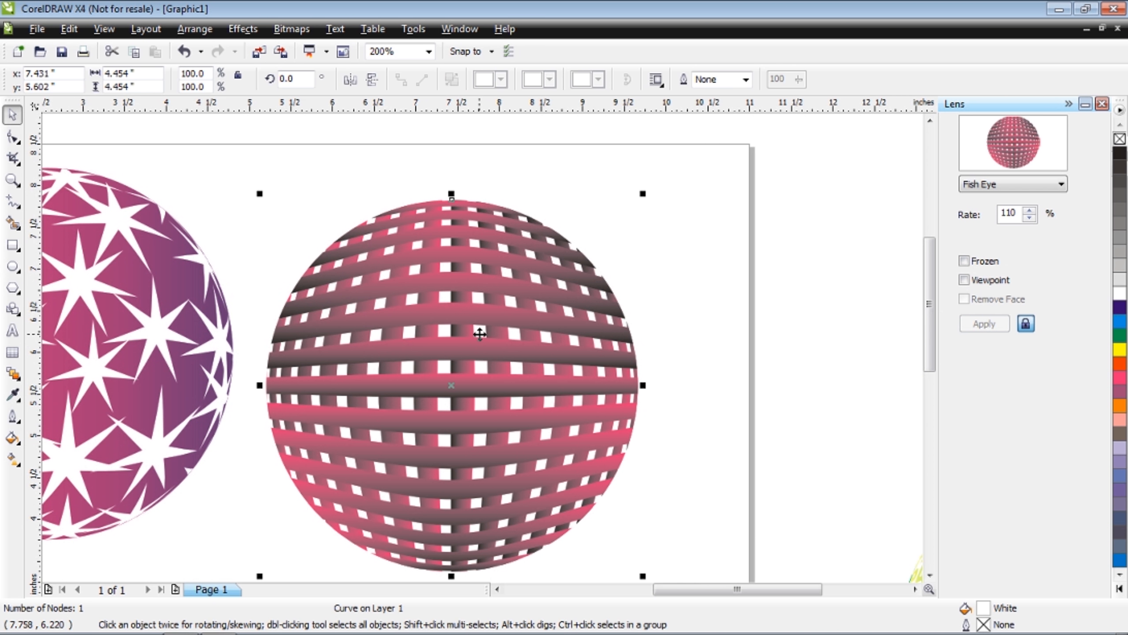
{"action": "key", "text": "F11"}
{"action": "left_click", "coordinate": [474, 331]}
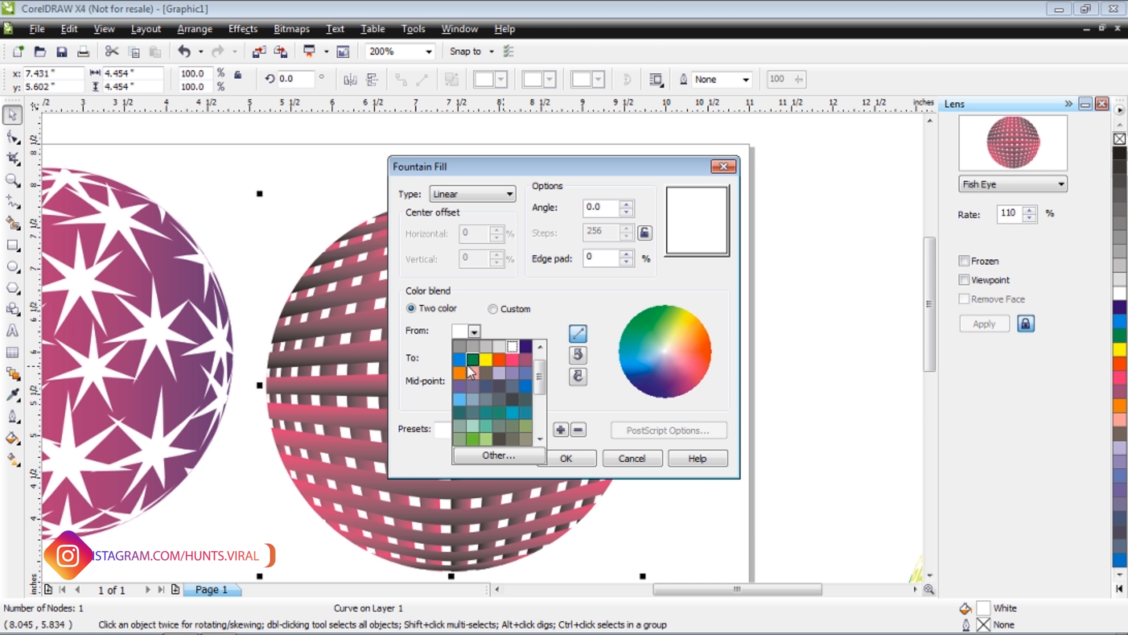
{"action": "left_click", "coordinate": [459, 358]}
{"action": "left_click", "coordinate": [474, 357]}
{"action": "left_click", "coordinate": [512, 373]}
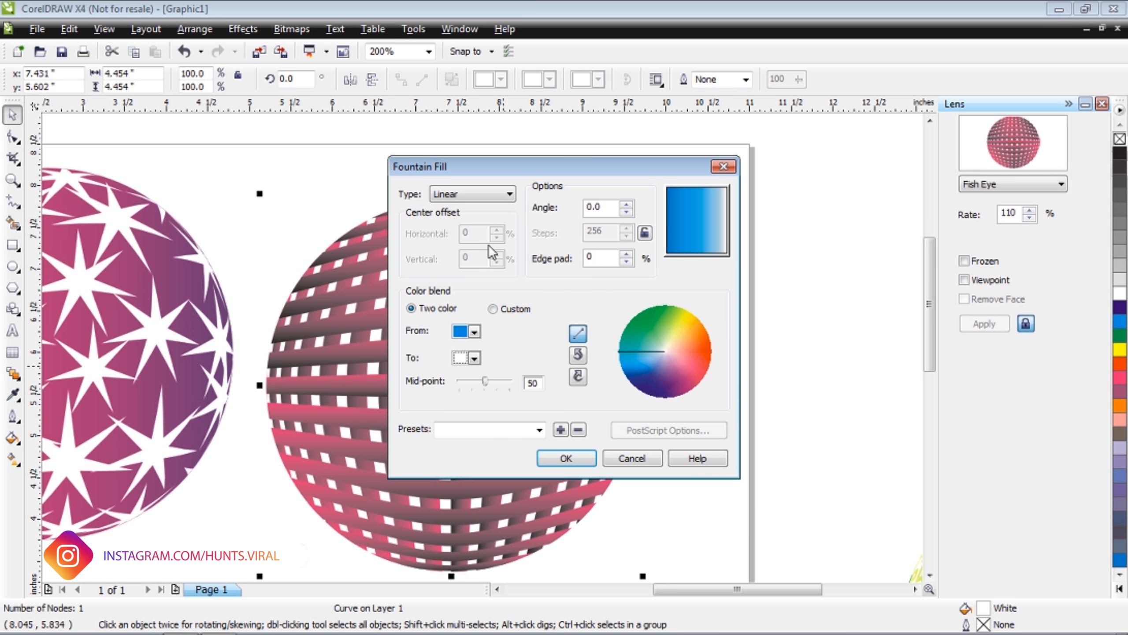
Make the striped ball's background fill radial with mid-point 1 and edge pad 0, and apply it.
{"action": "left_click", "coordinate": [487, 193]}
{"action": "left_click", "coordinate": [484, 220]}
{"action": "left_click_drag", "start_coordinate": [485, 381], "coordinate": [461, 380]}
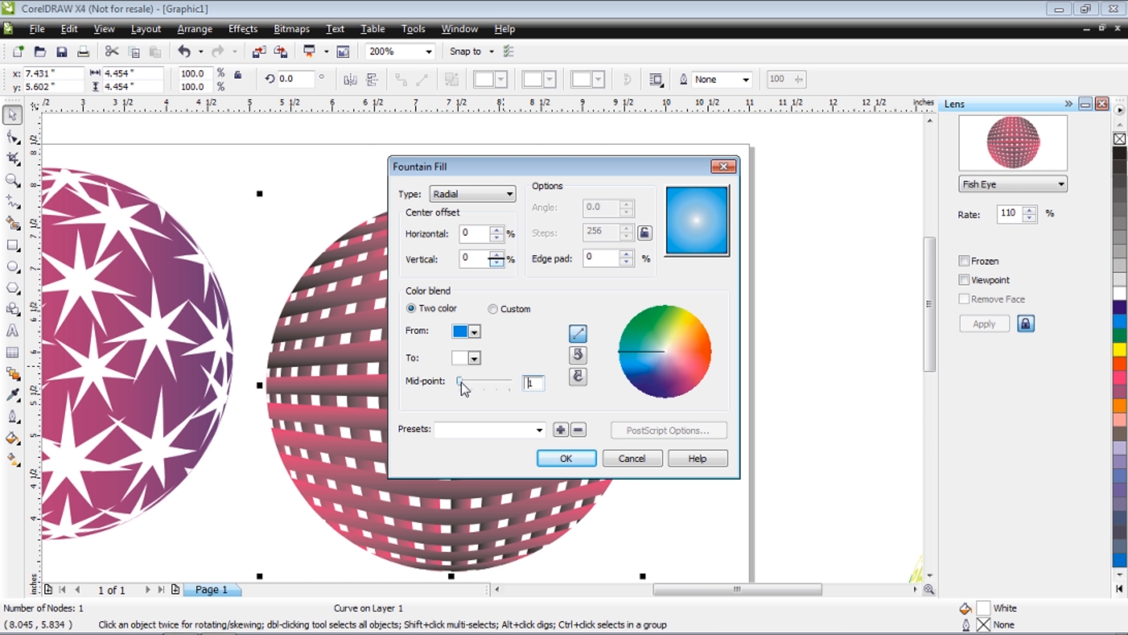
{"action": "left_click", "coordinate": [625, 253]}
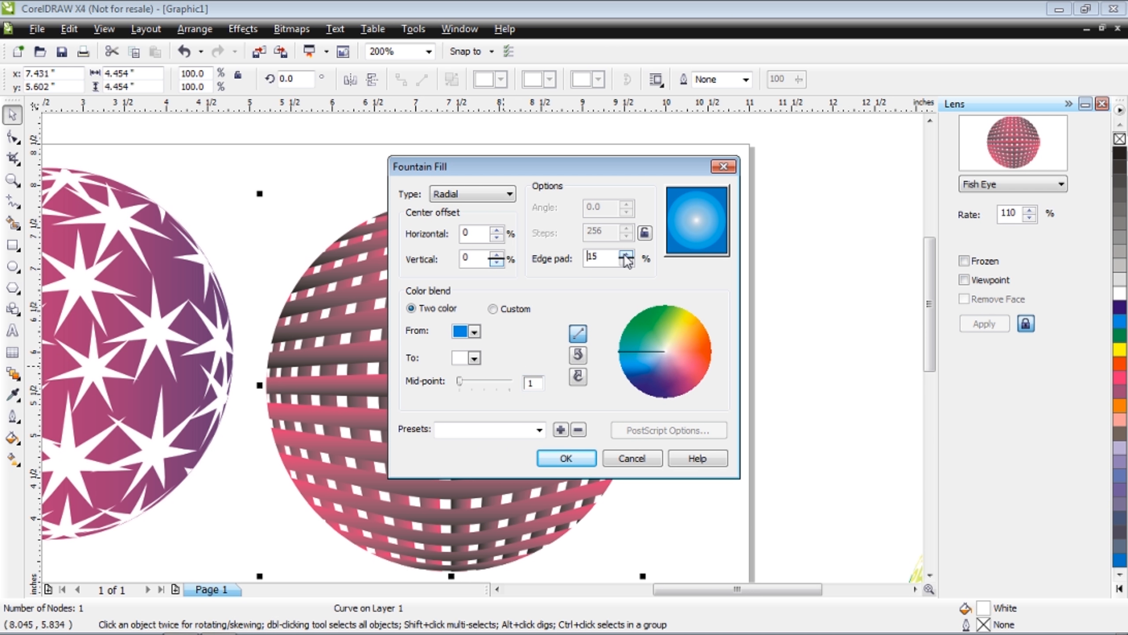
{"action": "left_click", "coordinate": [624, 264]}
{"action": "key", "text": "Return"}
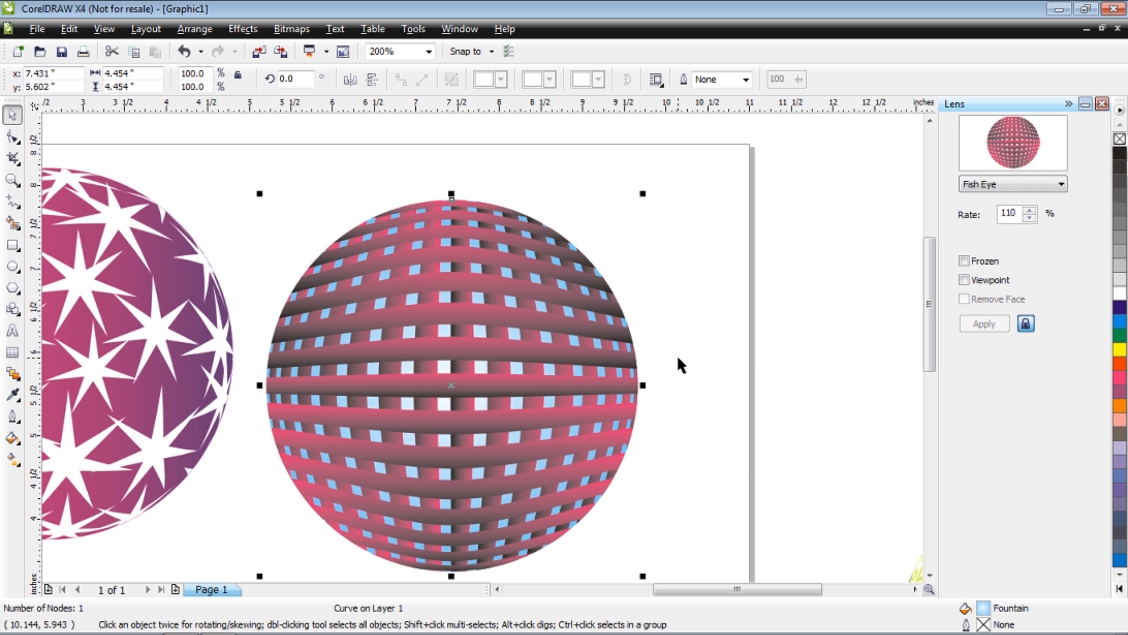
Raise the mid-point of the radial fill behind the striped ball.
{"action": "key", "text": "F11"}
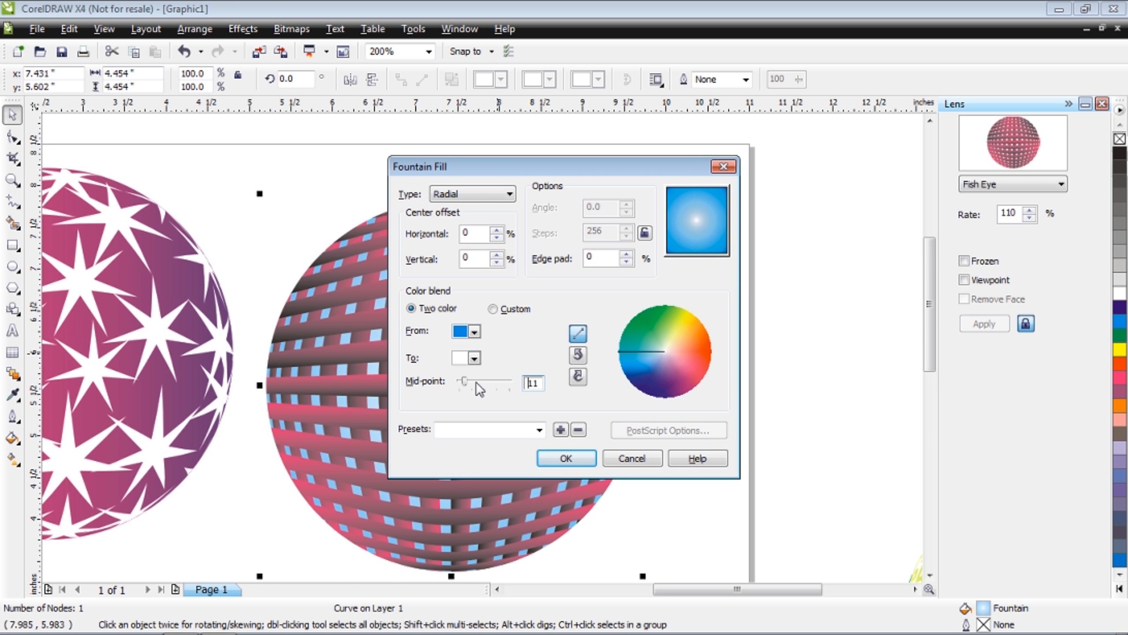
{"action": "left_click", "coordinate": [476, 382]}
{"action": "left_click", "coordinate": [560, 456]}
Group all objects of the star ball, and group all objects of the striped ball.
{"action": "scroll", "coordinate": [676, 350], "scroll_direction": "down", "scroll_amount": 1}
{"action": "left_click_drag", "start_coordinate": [51, 245], "coordinate": [286, 476]}
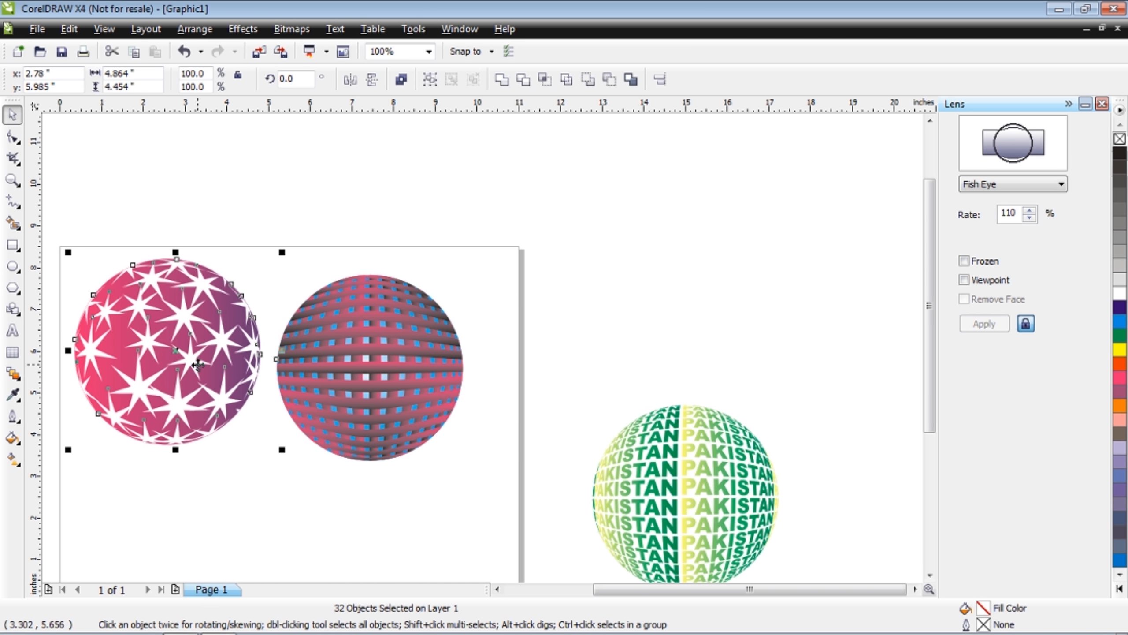
{"action": "right_click", "coordinate": [192, 359]}
{"action": "left_click", "coordinate": [260, 121]}
{"action": "left_click_drag", "start_coordinate": [241, 244], "coordinate": [471, 475]}
{"action": "right_click", "coordinate": [339, 250]}
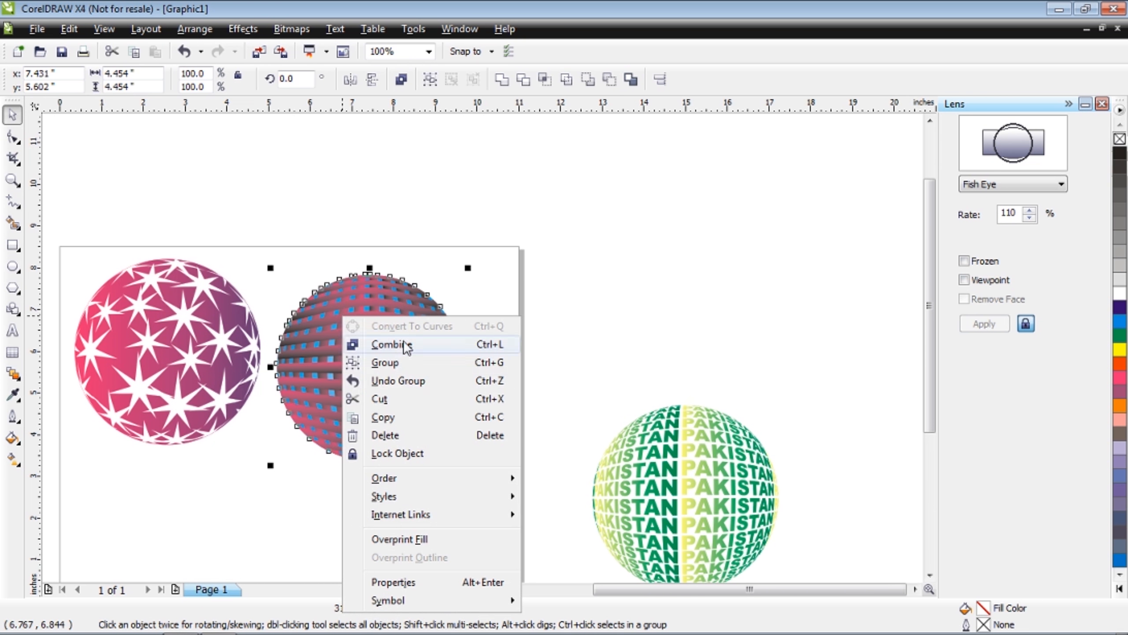
{"action": "left_click", "coordinate": [369, 295]}
Place the PAKISTAN text ball beside the striped ball and ungroup it.
{"action": "left_click_drag", "start_coordinate": [661, 467], "coordinate": [562, 354]}
{"action": "right_click", "coordinate": [618, 352]}
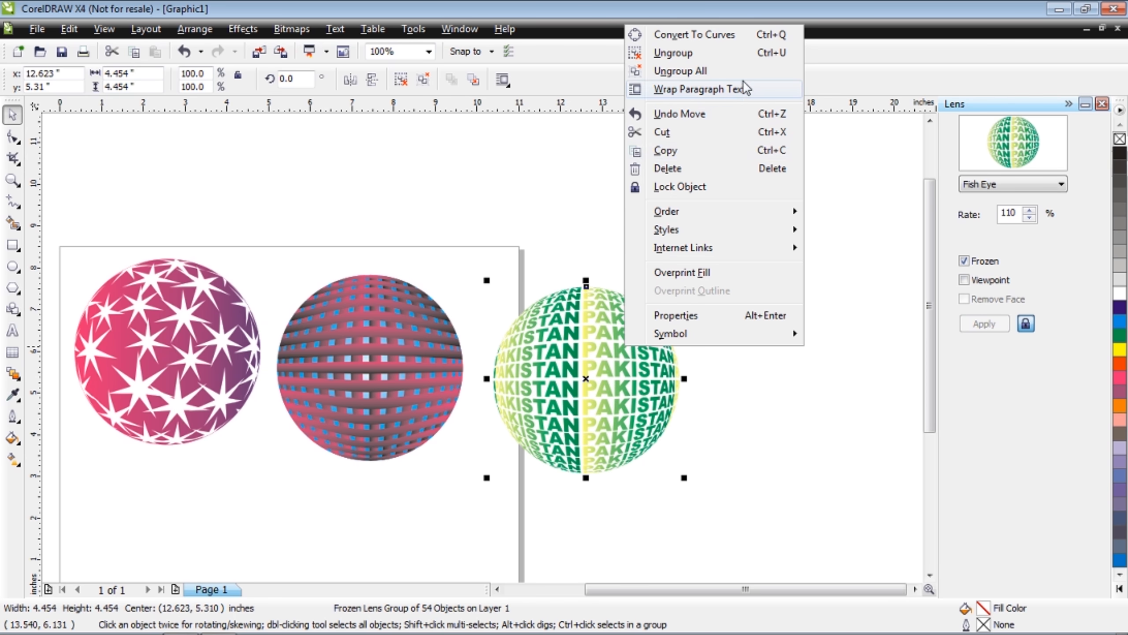
{"action": "left_click", "coordinate": [730, 54]}
{"action": "left_click", "coordinate": [731, 167]}
{"action": "left_click", "coordinate": [582, 383]}
{"action": "left_click", "coordinate": [718, 303]}
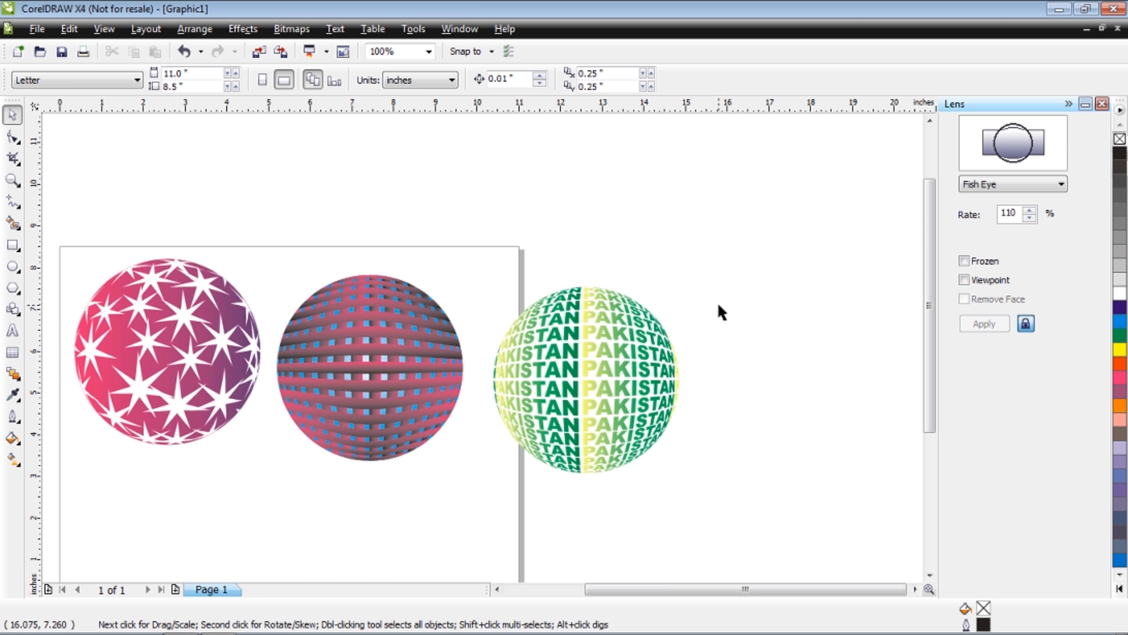
Fill the text ball's background circle with a two-color linear fountain fill from light yellow to green.
{"action": "left_click", "coordinate": [578, 355]}
{"action": "scroll", "coordinate": [599, 324], "scroll_direction": "up", "scroll_amount": 1}
{"action": "left_click", "coordinate": [593, 261]}
{"action": "left_click", "coordinate": [446, 342]}
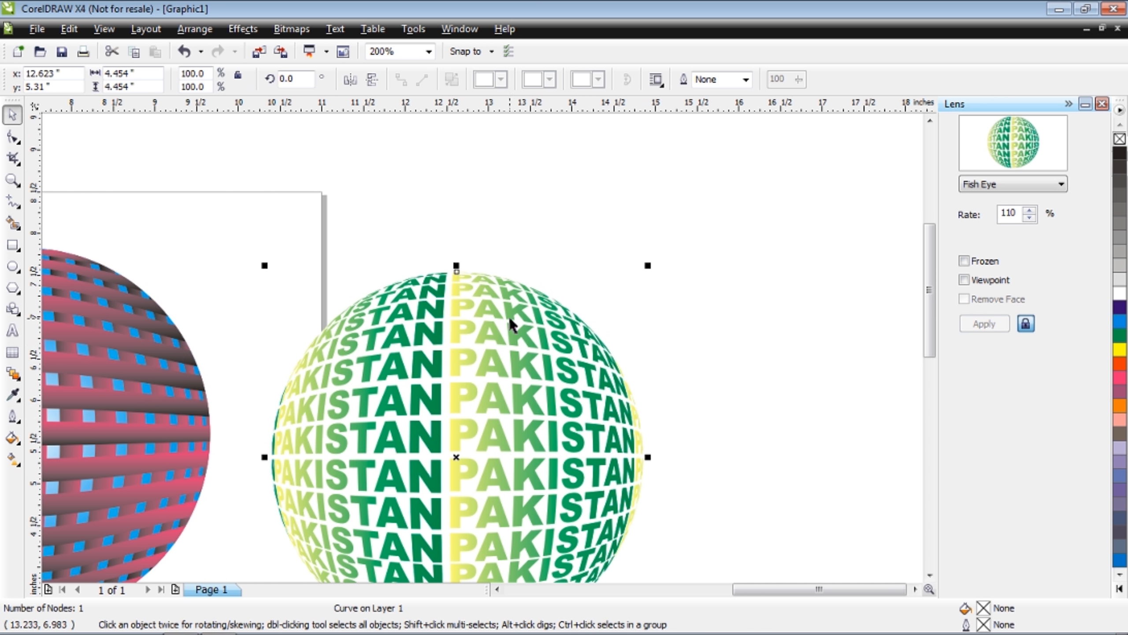
{"action": "key", "text": "F11"}
{"action": "key", "text": "Return"}
{"action": "scroll", "coordinate": [585, 411], "scroll_direction": "down", "scroll_amount": 1}
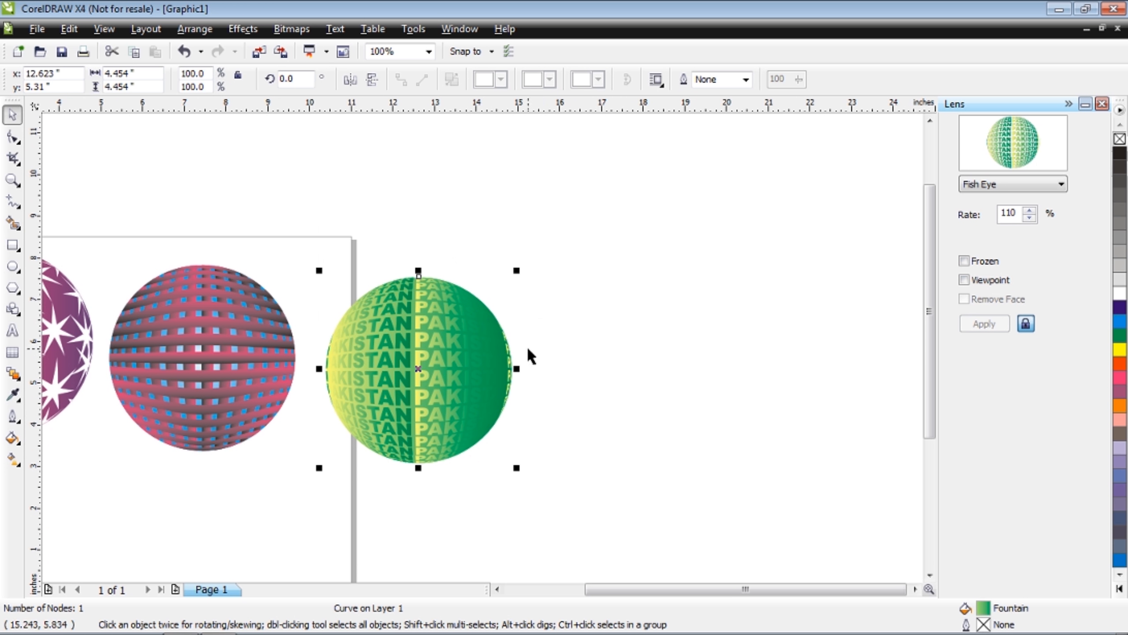
Set the mid-point of the text ball's background fountain fill to 79.
{"action": "key", "text": "F11"}
{"action": "left_click_drag", "start_coordinate": [487, 379], "coordinate": [477, 386]}
{"action": "left_click", "coordinate": [542, 453]}
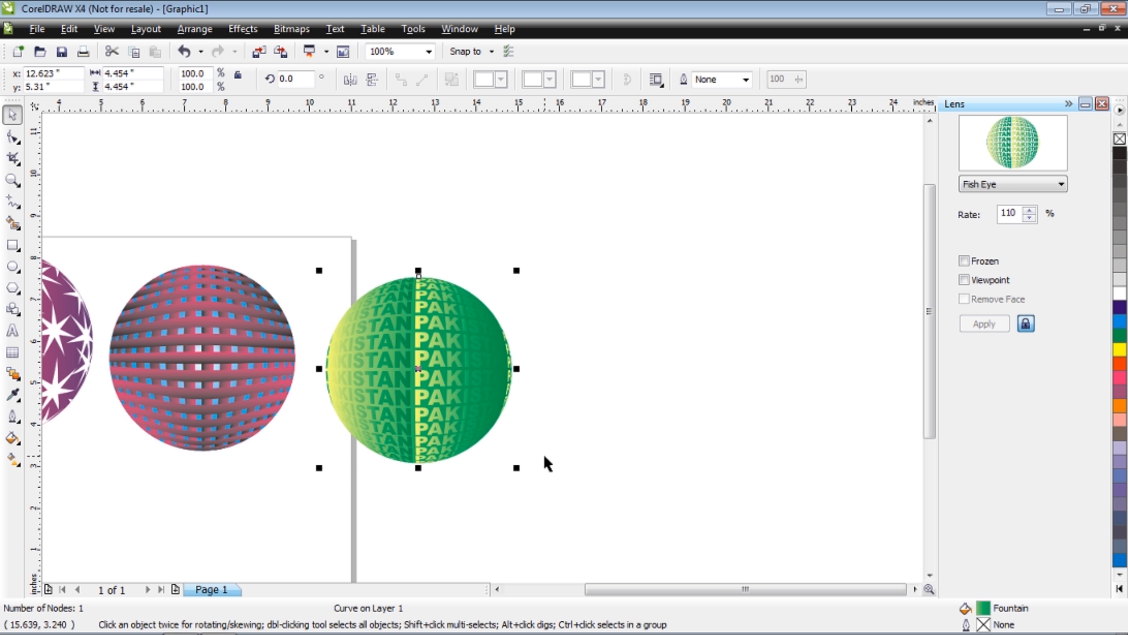
{"action": "key", "text": "F11"}
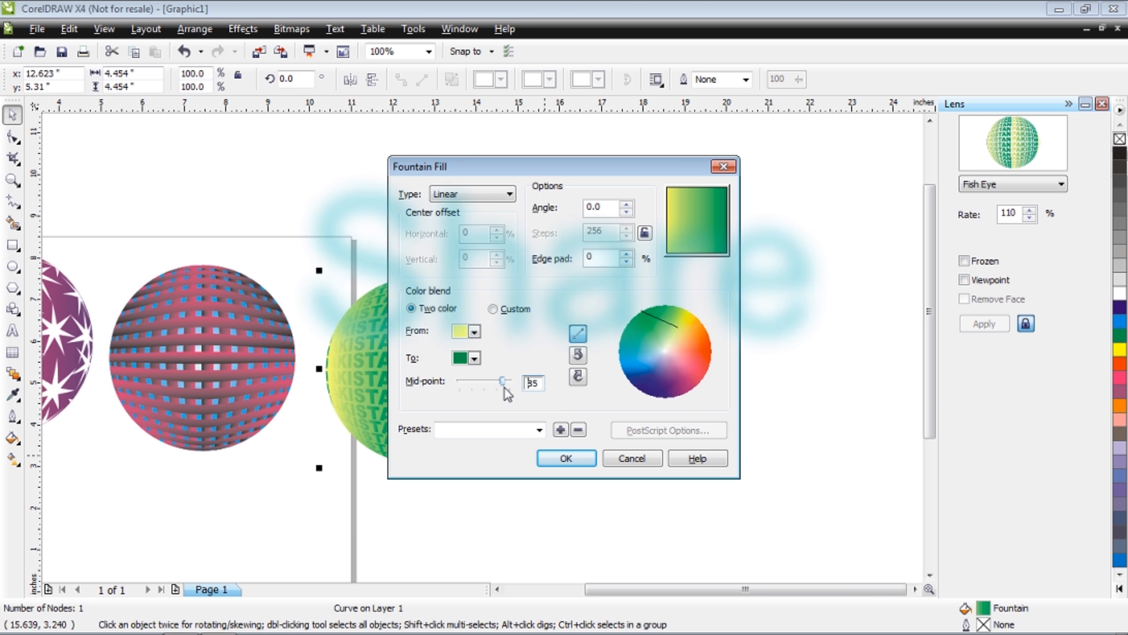
{"action": "left_click", "coordinate": [551, 456]}
{"action": "key", "text": "F11"}
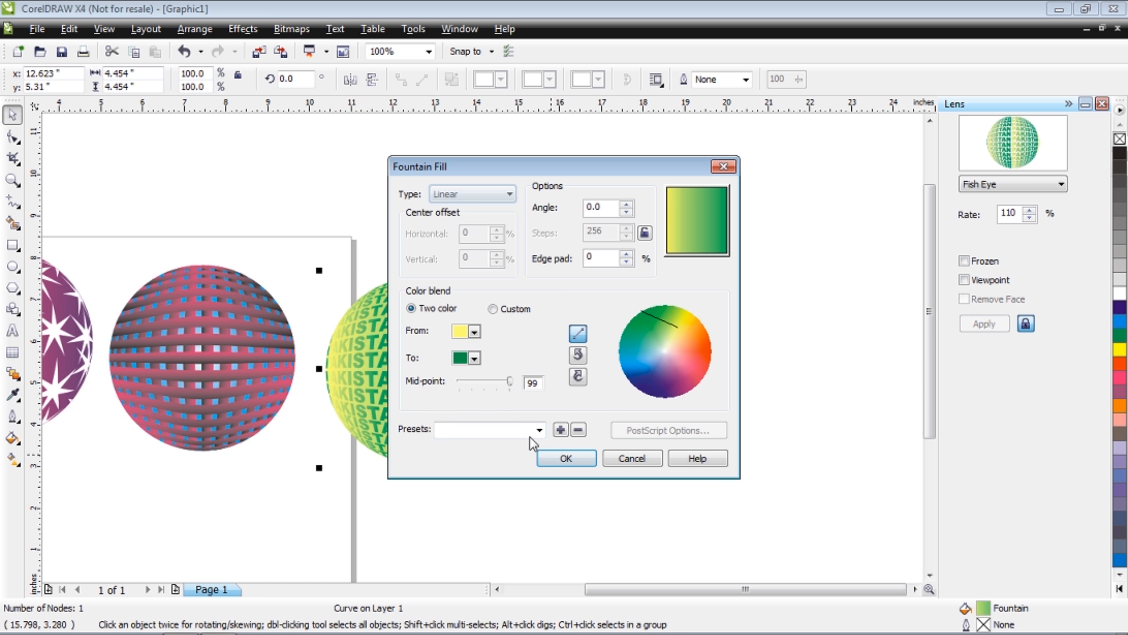
{"action": "left_click_drag", "start_coordinate": [492, 382], "coordinate": [500, 380]}
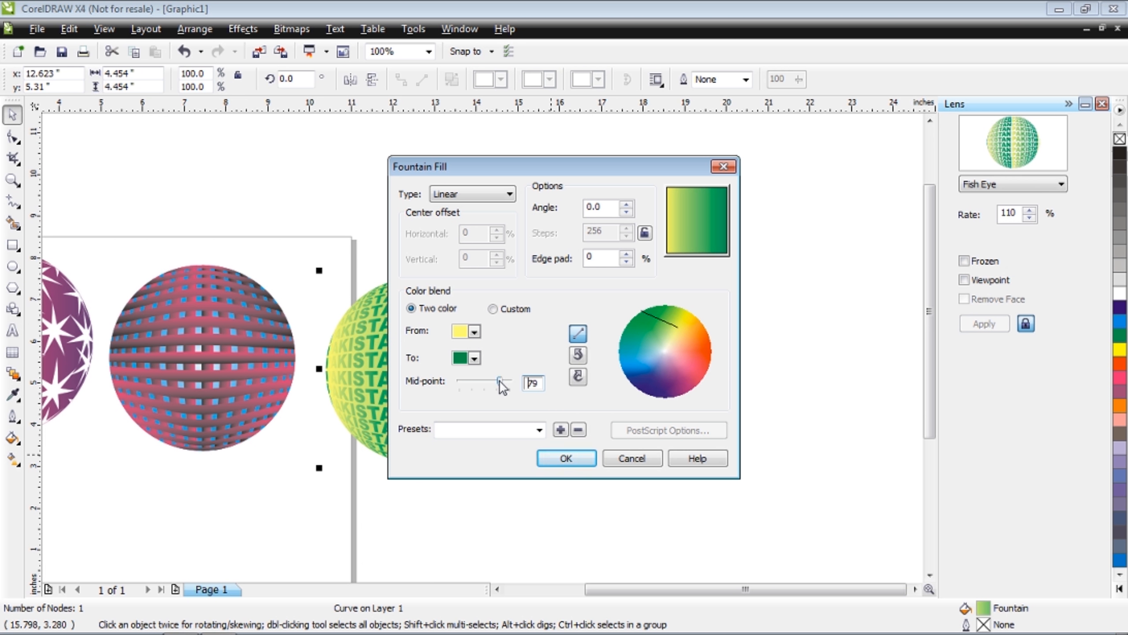
{"action": "left_click", "coordinate": [566, 457]}
Group all objects of the PAKISTAN text ball.
{"action": "left_click_drag", "start_coordinate": [297, 254], "coordinate": [556, 483]}
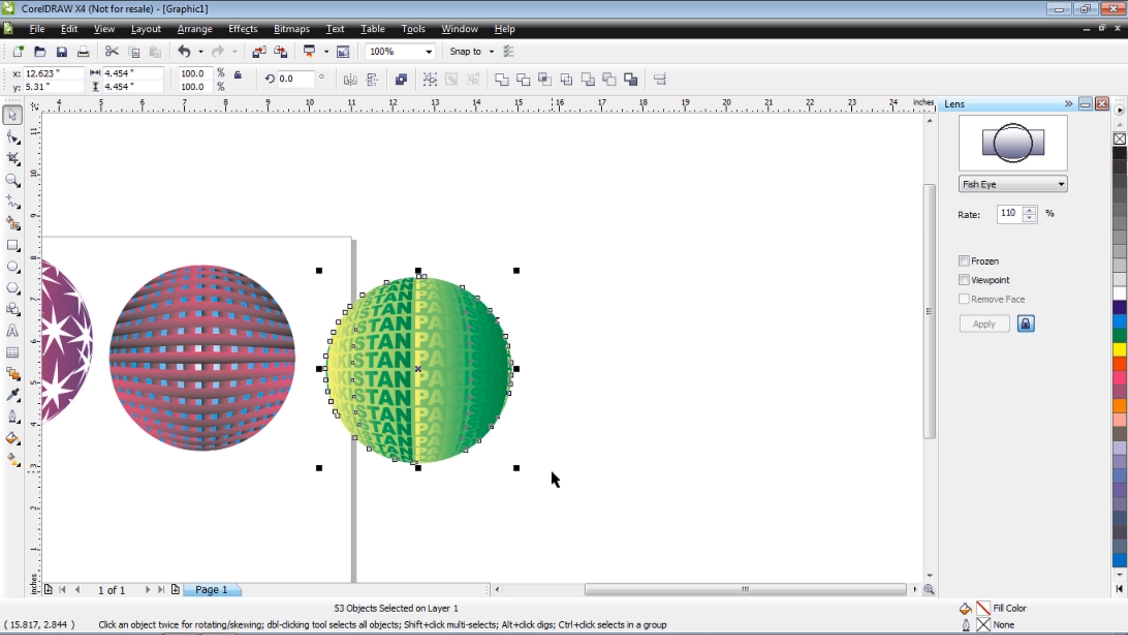
{"action": "right_click", "coordinate": [471, 384]}
{"action": "left_click", "coordinate": [556, 327]}
{"action": "left_click_drag", "start_coordinate": [264, 250], "coordinate": [544, 496]}
{"action": "right_click", "coordinate": [423, 369]}
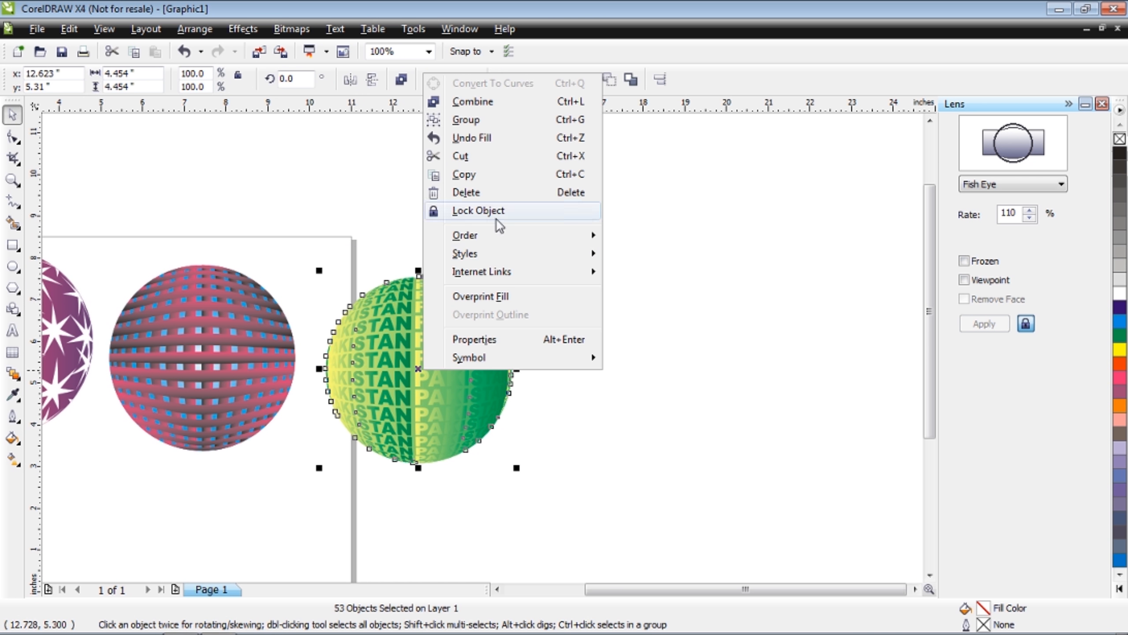
{"action": "left_click", "coordinate": [488, 121]}
{"action": "left_click", "coordinate": [546, 252]}
{"action": "scroll", "coordinate": [398, 366], "scroll_direction": "down", "scroll_amount": 1}
{"action": "scroll", "coordinate": [341, 385], "scroll_direction": "up", "scroll_amount": 1}
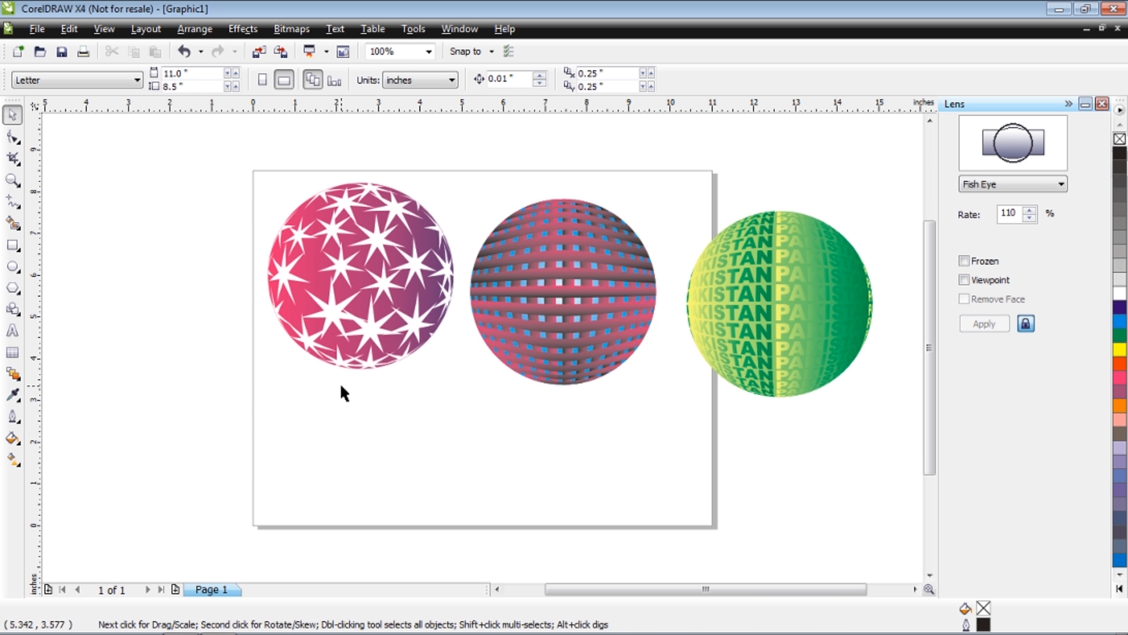
Increase the page width to 14.6 inches.
{"action": "left_click", "coordinate": [235, 71]}
{"action": "left_click", "coordinate": [235, 71]}
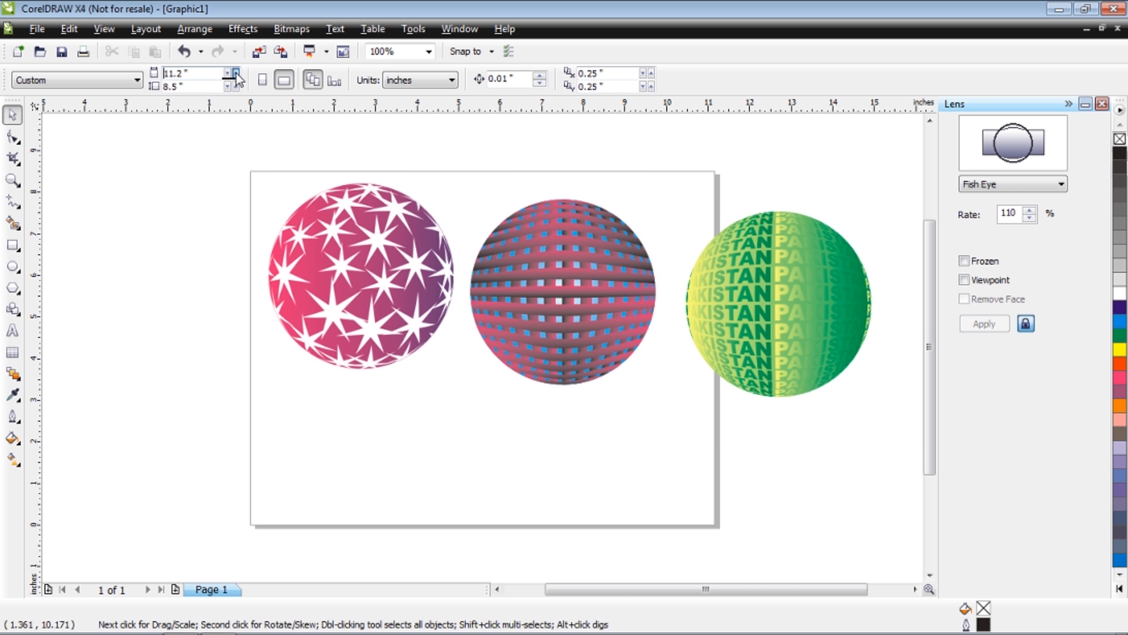
{"action": "left_click", "coordinate": [236, 72]}
{"action": "left_click", "coordinate": [235, 72]}
{"action": "left_click", "coordinate": [236, 71]}
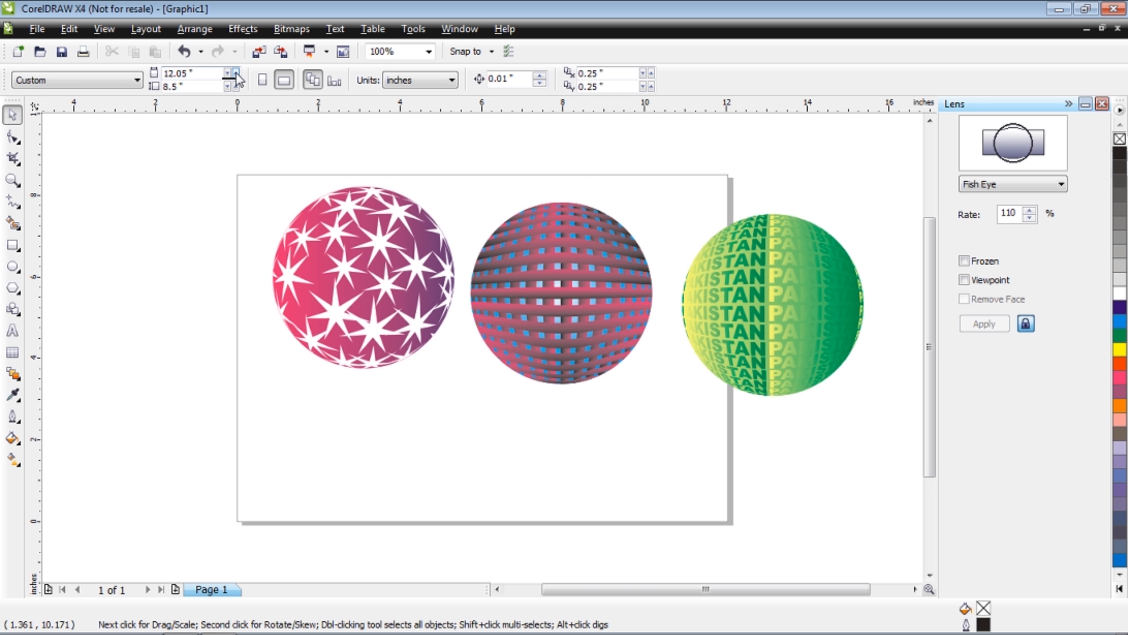
{"action": "left_click", "coordinate": [236, 72]}
{"action": "left_click", "coordinate": [235, 72]}
{"action": "left_click", "coordinate": [235, 71]}
{"action": "left_click", "coordinate": [236, 72]}
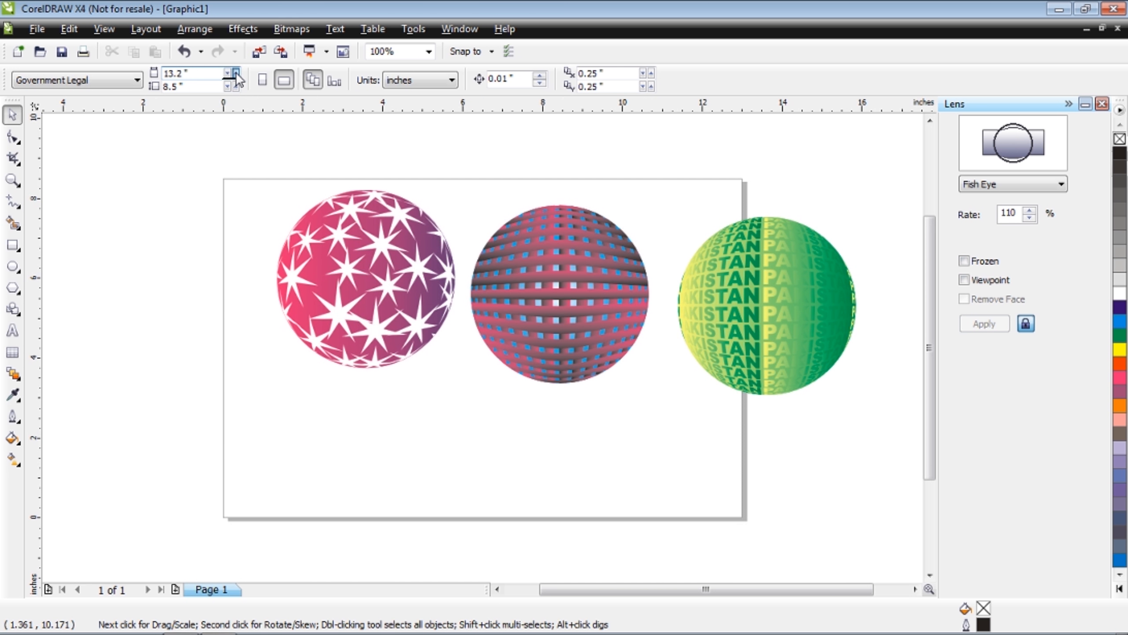
{"action": "left_click", "coordinate": [236, 72]}
{"action": "left_click", "coordinate": [236, 72]}
{"action": "left_click", "coordinate": [236, 72]}
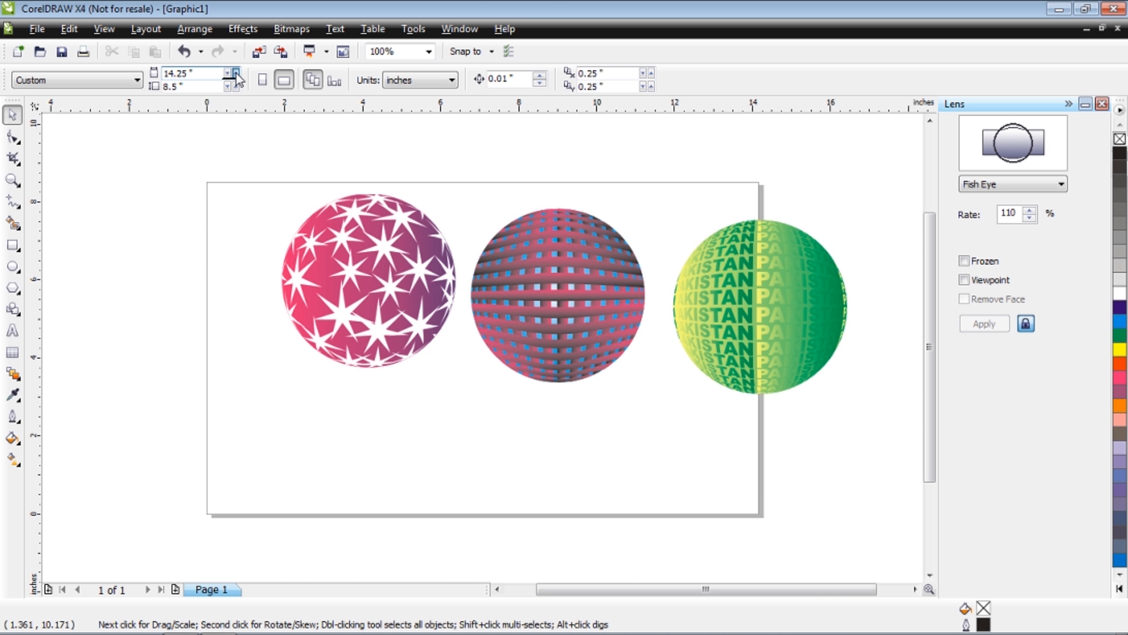
{"action": "left_click", "coordinate": [236, 73]}
Increase the page height to about 11.3 inches.
{"action": "left_click", "coordinate": [235, 86]}
{"action": "left_click", "coordinate": [235, 86]}
{"action": "left_click", "coordinate": [234, 85]}
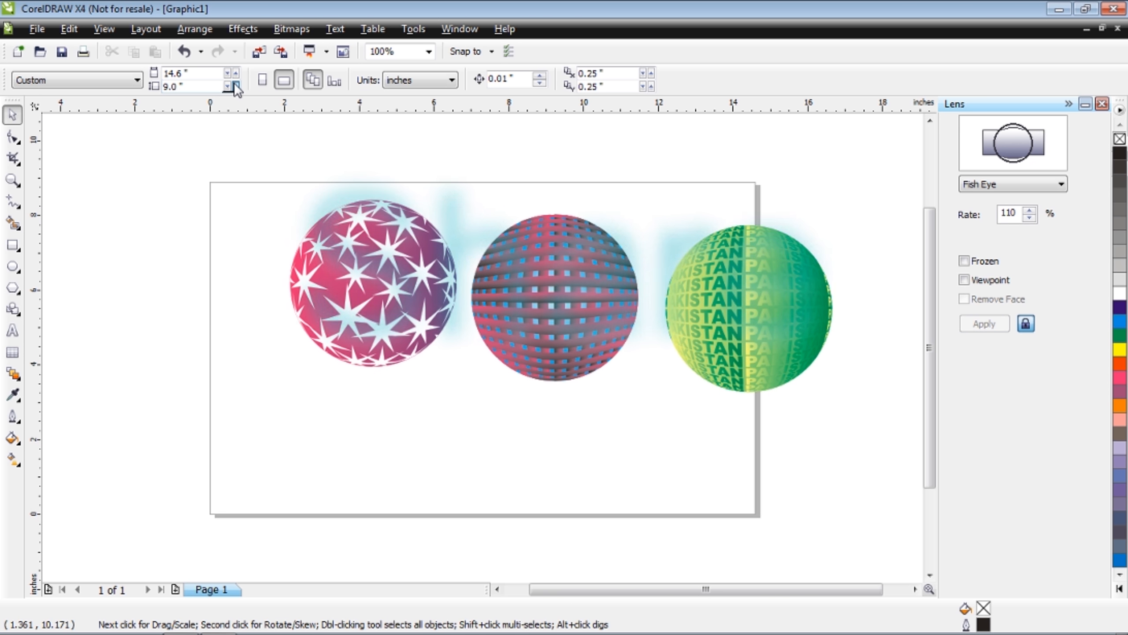
{"action": "left_click", "coordinate": [235, 85]}
{"action": "left_click", "coordinate": [236, 86]}
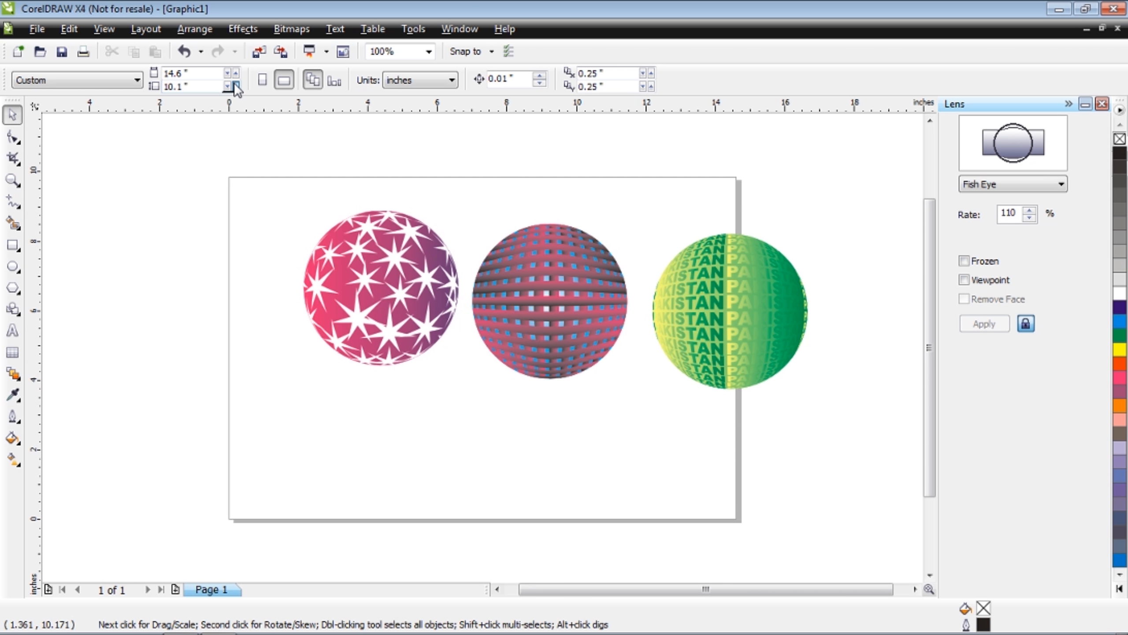
Move the star, striped and text balls so all three sit side by side inside the enlarged page.
{"action": "left_click_drag", "start_coordinate": [391, 294], "coordinate": [340, 281]}
{"action": "left_click_drag", "start_coordinate": [515, 303], "coordinate": [462, 288]}
{"action": "left_click_drag", "start_coordinate": [679, 298], "coordinate": [610, 282]}
Nudge the star ball left and down until its center is at about x 2.69, y 7.59 inches.
{"action": "left_click", "coordinate": [382, 292]}
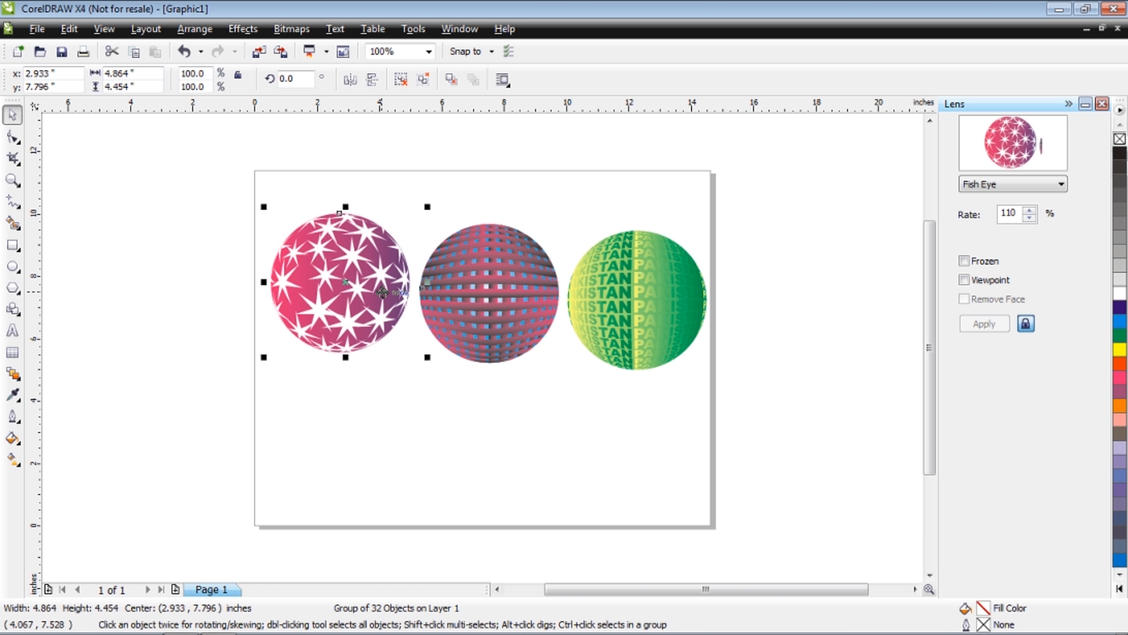
{"action": "key", "text": "Left"}
{"action": "key", "text": "Left"}
{"action": "key", "text": "Left"}
{"action": "key", "text": "Left"}
{"action": "key", "text": "Left"}
{"action": "key", "text": "Left"}
{"action": "key", "text": "Left"}
{"action": "key", "text": "Left"}
{"action": "key", "text": "Left"}
{"action": "key", "text": "Left"}
{"action": "key", "text": "Left"}
{"action": "key", "text": "Left"}
{"action": "key", "text": "Down"}
{"action": "key", "text": "Down"}
{"action": "key", "text": "Down"}
{"action": "key", "text": "Down"}
{"action": "key", "text": "Down"}
{"action": "key", "text": "Down"}
{"action": "key", "text": "Down"}
{"action": "key", "text": "Down"}
{"action": "key", "text": "Down"}
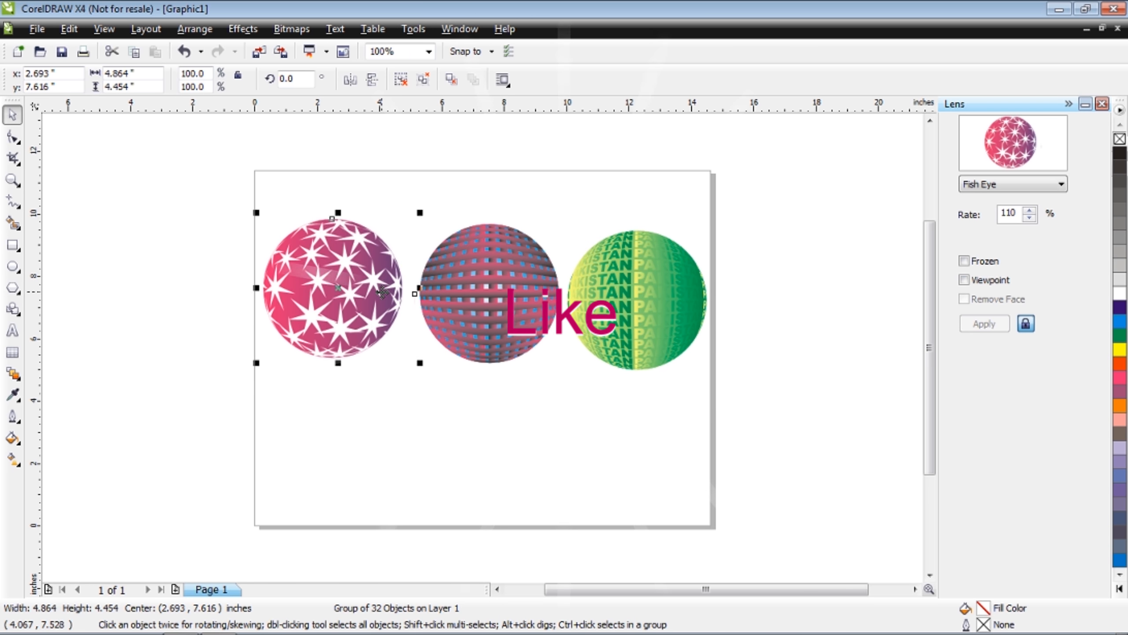
{"action": "key", "text": "Down"}
{"action": "key", "text": "Down"}
{"action": "key", "text": "Up"}
Move the text ball slightly up to a center of about x 12.25, y 7.35 inches, and select the striped ball.
{"action": "left_click", "coordinate": [507, 293]}
{"action": "left_click", "coordinate": [311, 277]}
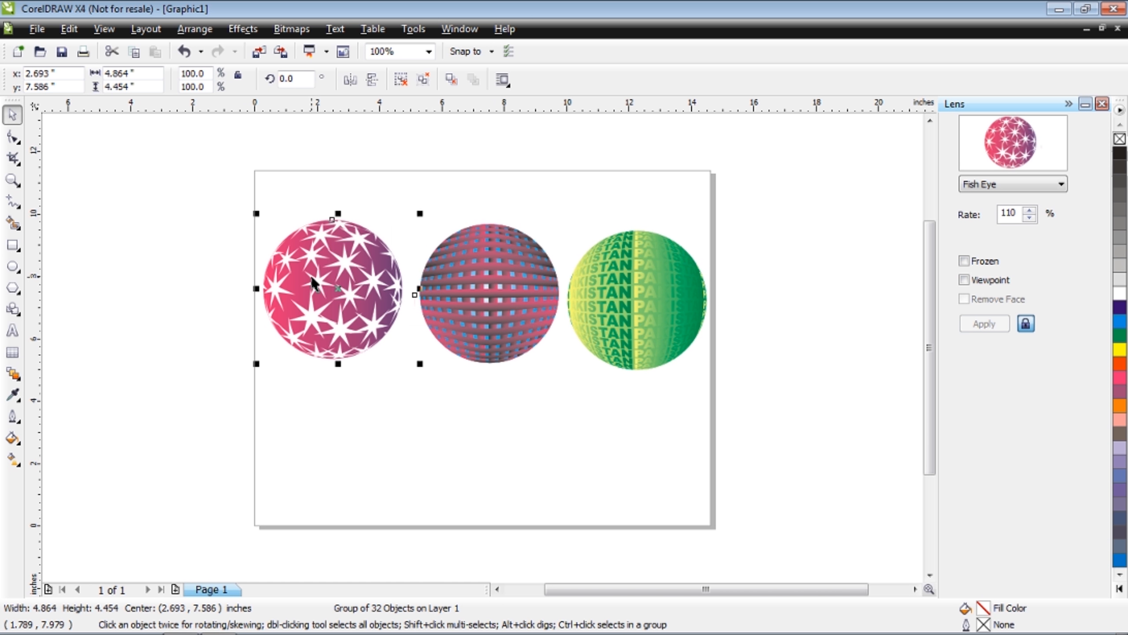
{"action": "left_click", "coordinate": [466, 273]}
{"action": "left_click", "coordinate": [625, 296]}
{"action": "left_click_drag", "start_coordinate": [625, 296], "coordinate": [626, 293]}
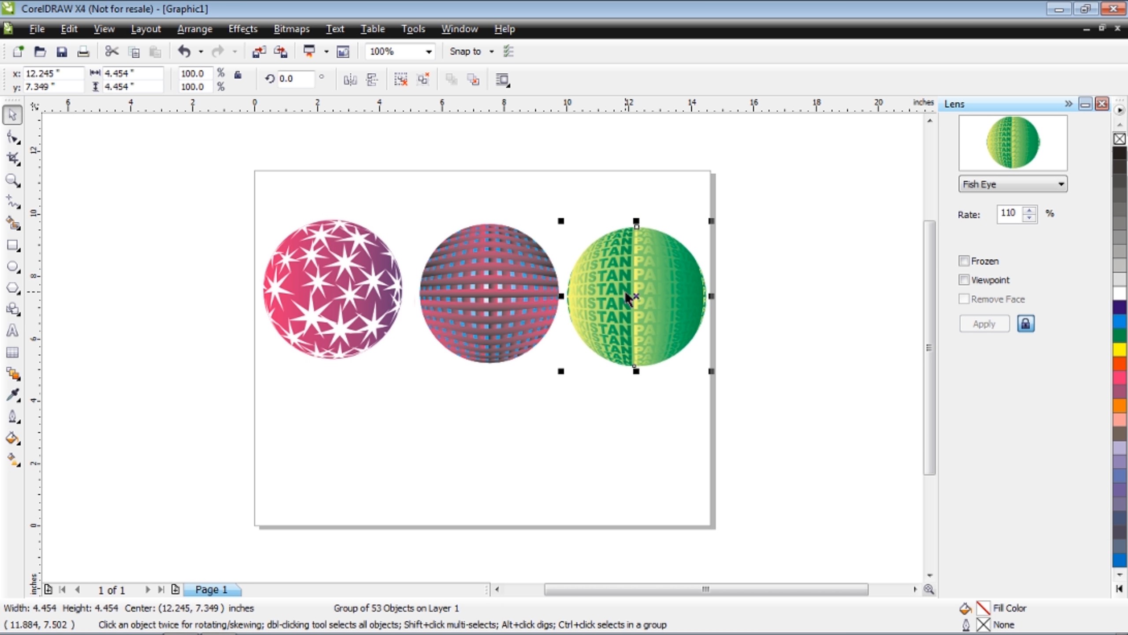
{"action": "left_click", "coordinate": [486, 288]}
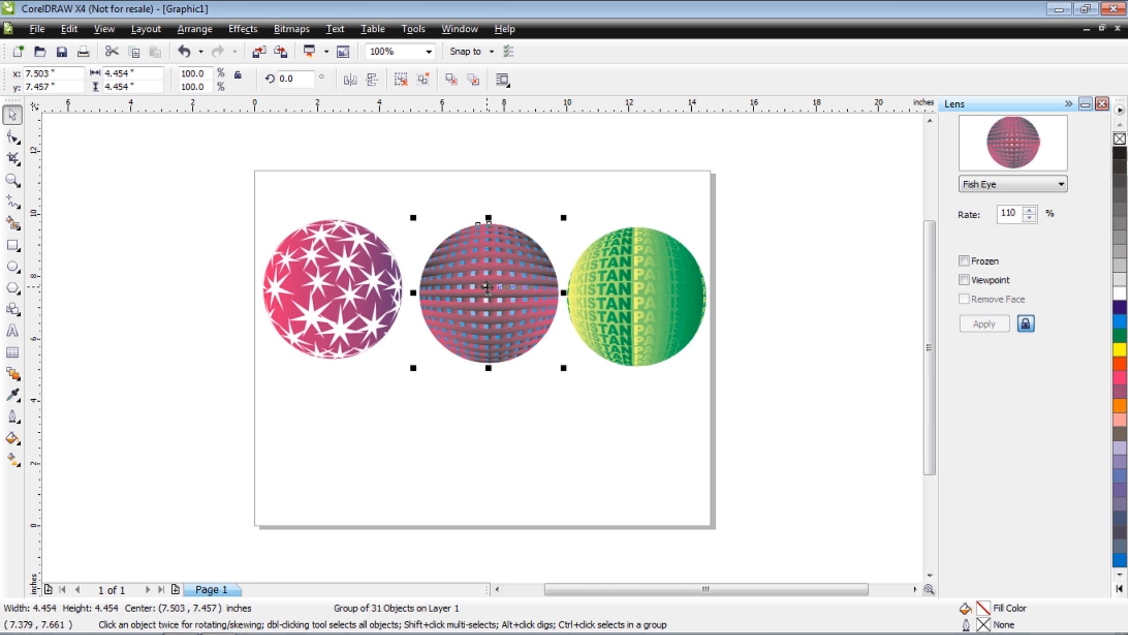